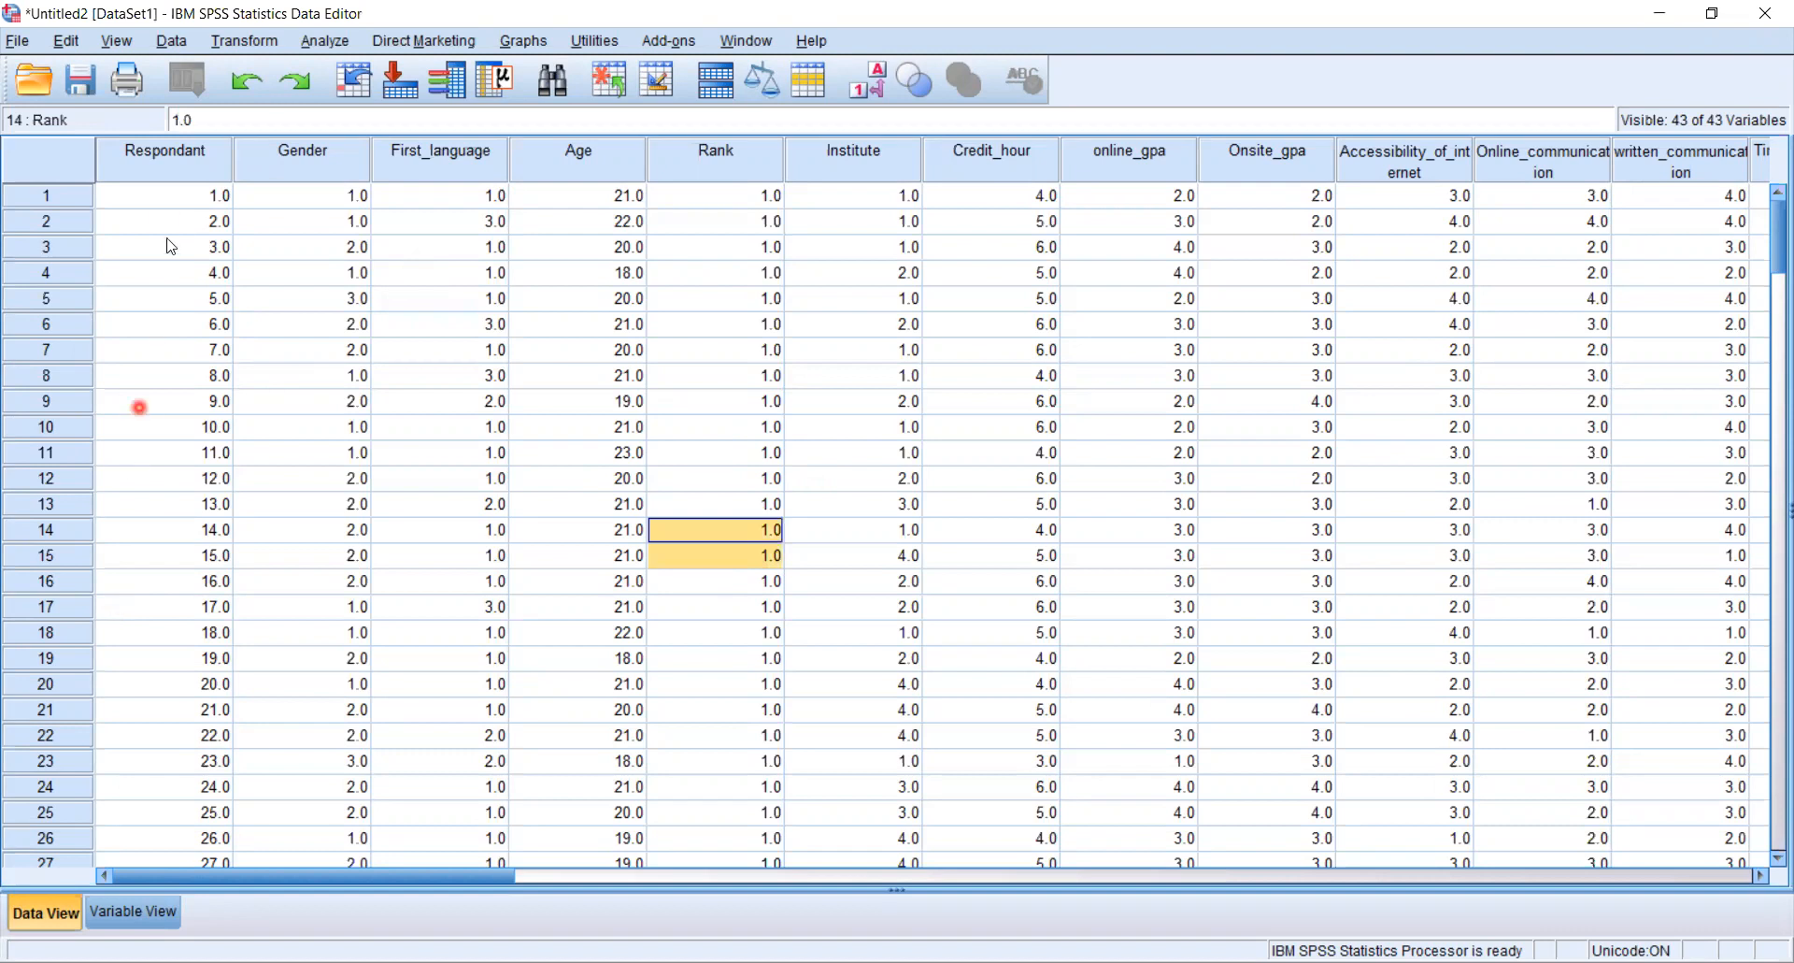
# - Switch to the variable view and give Gender's value 1 the label Male
pyautogui.click(142, 920)
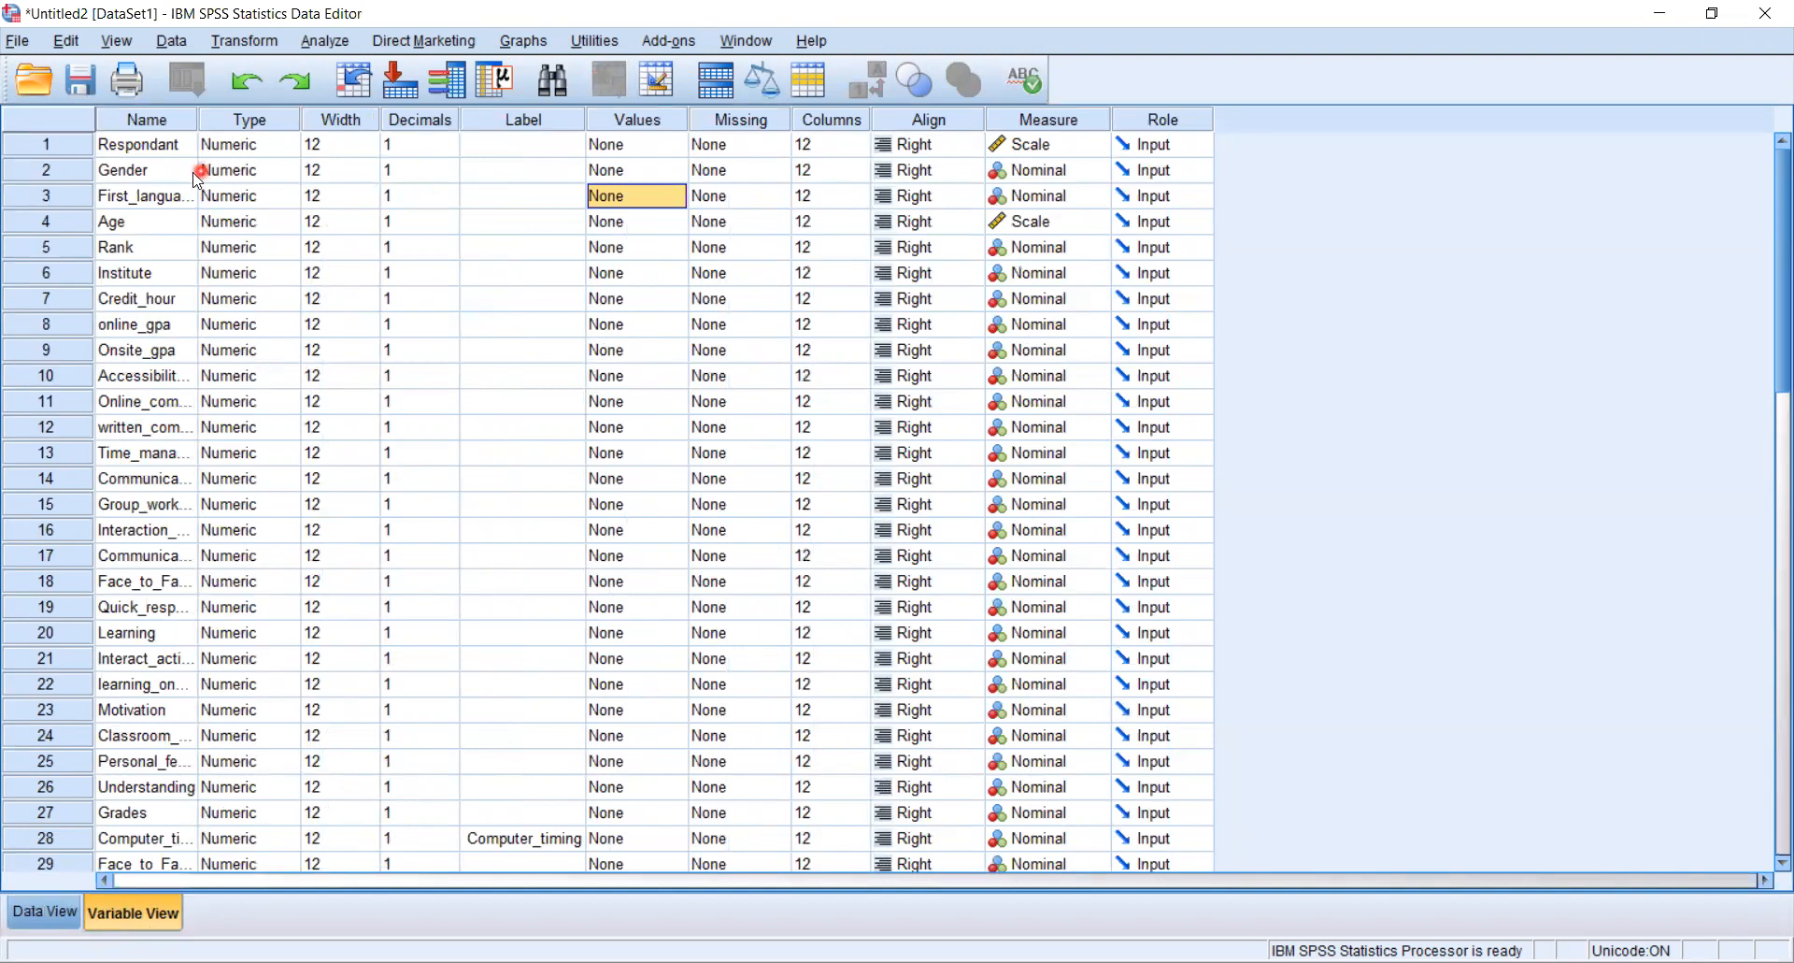
pyautogui.click(681, 177)
pyautogui.click(681, 178)
pyautogui.click(751, 392)
pyautogui.write('1')
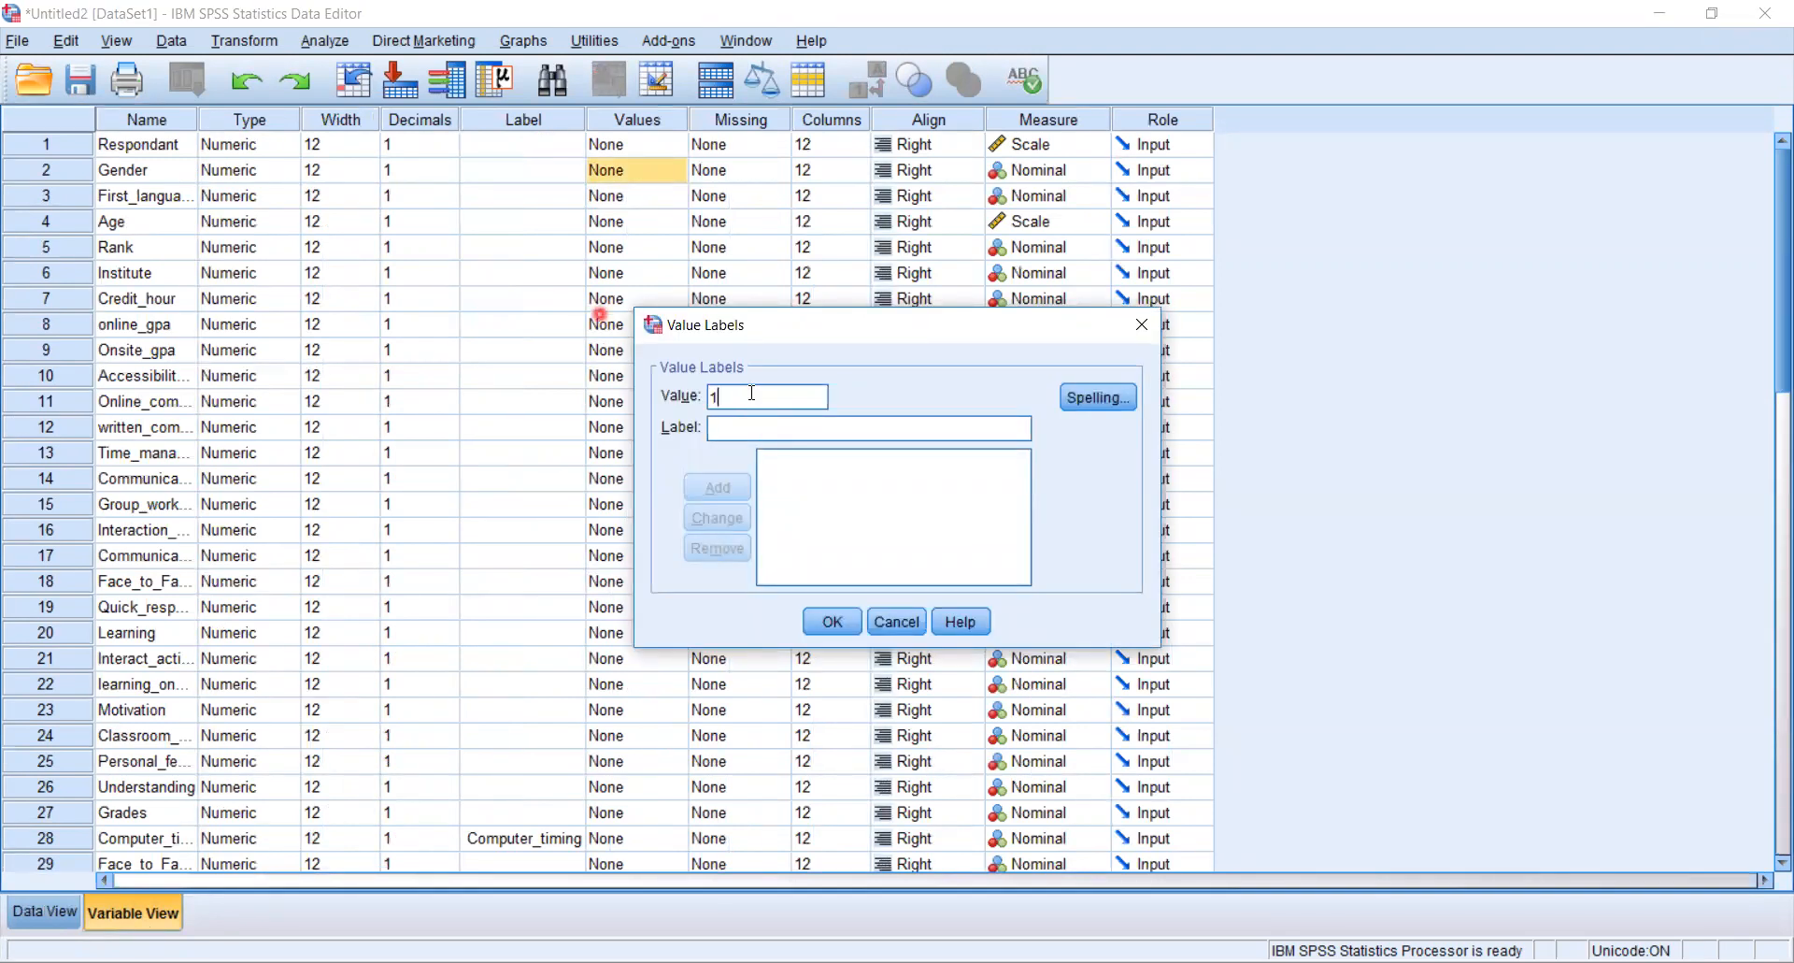
pyautogui.click(735, 428)
pyautogui.write('Male')
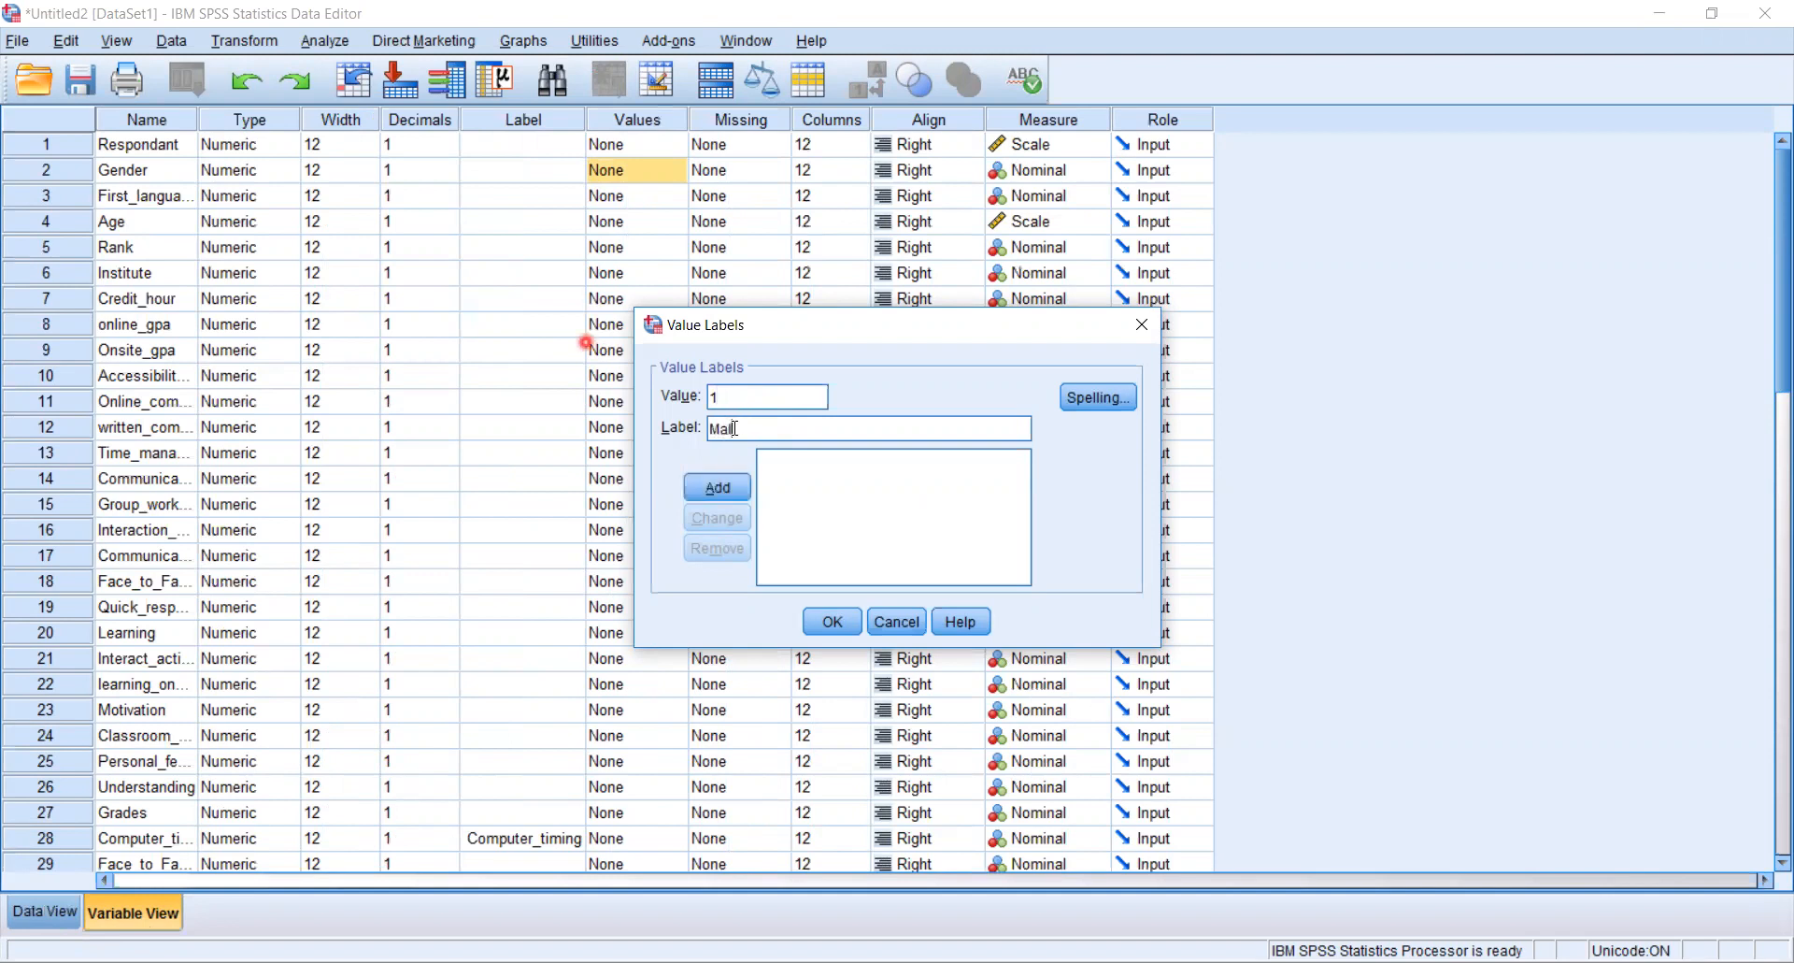
pyautogui.click(732, 484)
# - Add Gender's value label 2 = Female and confirm the value labels
pyautogui.click(748, 396)
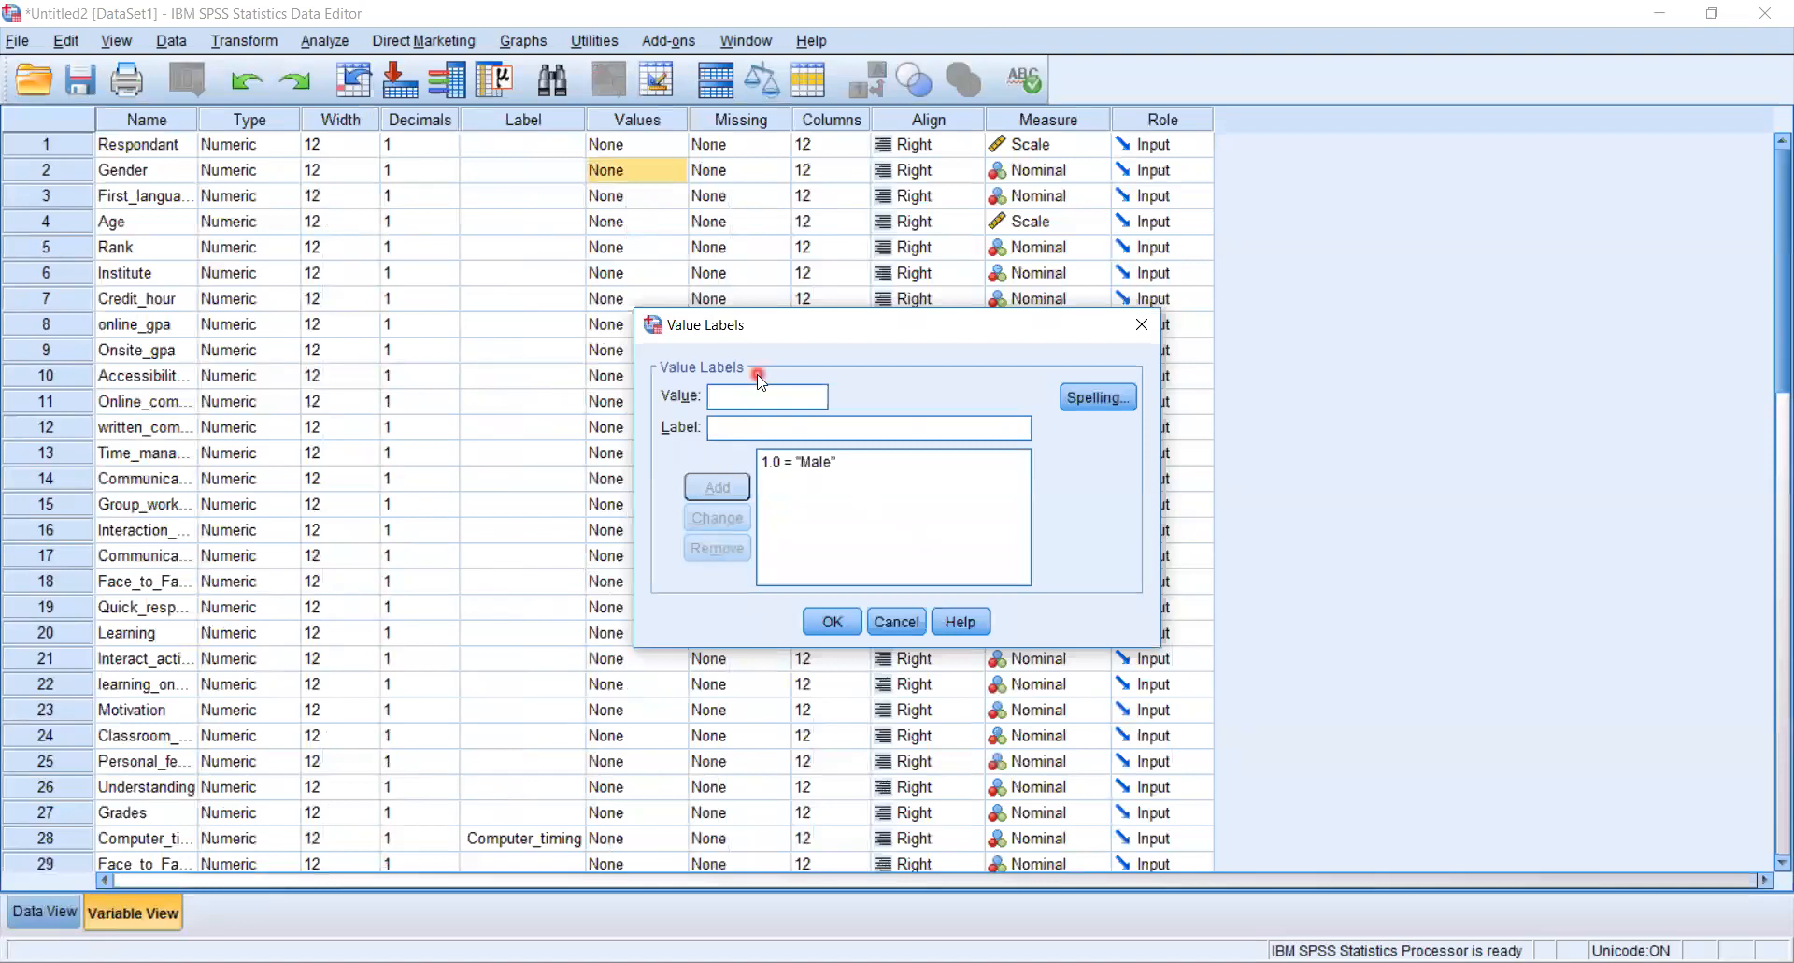
pyautogui.click(745, 425)
pyautogui.write('Female')
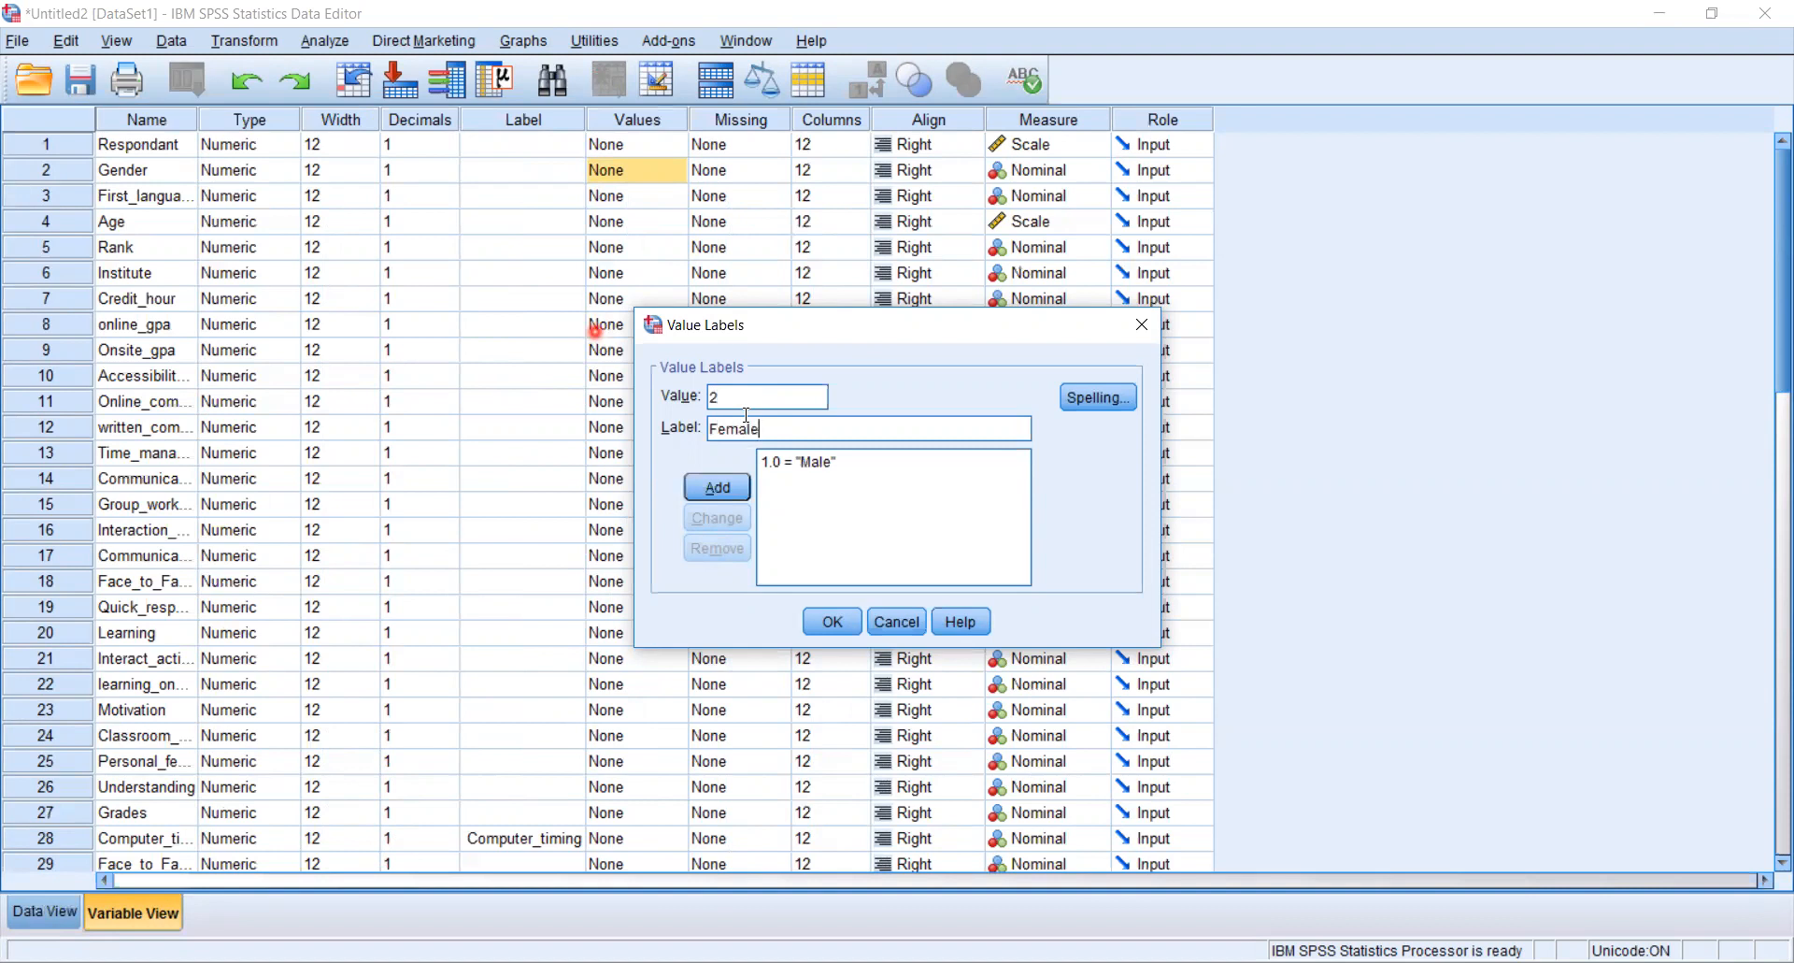
pyautogui.click(726, 488)
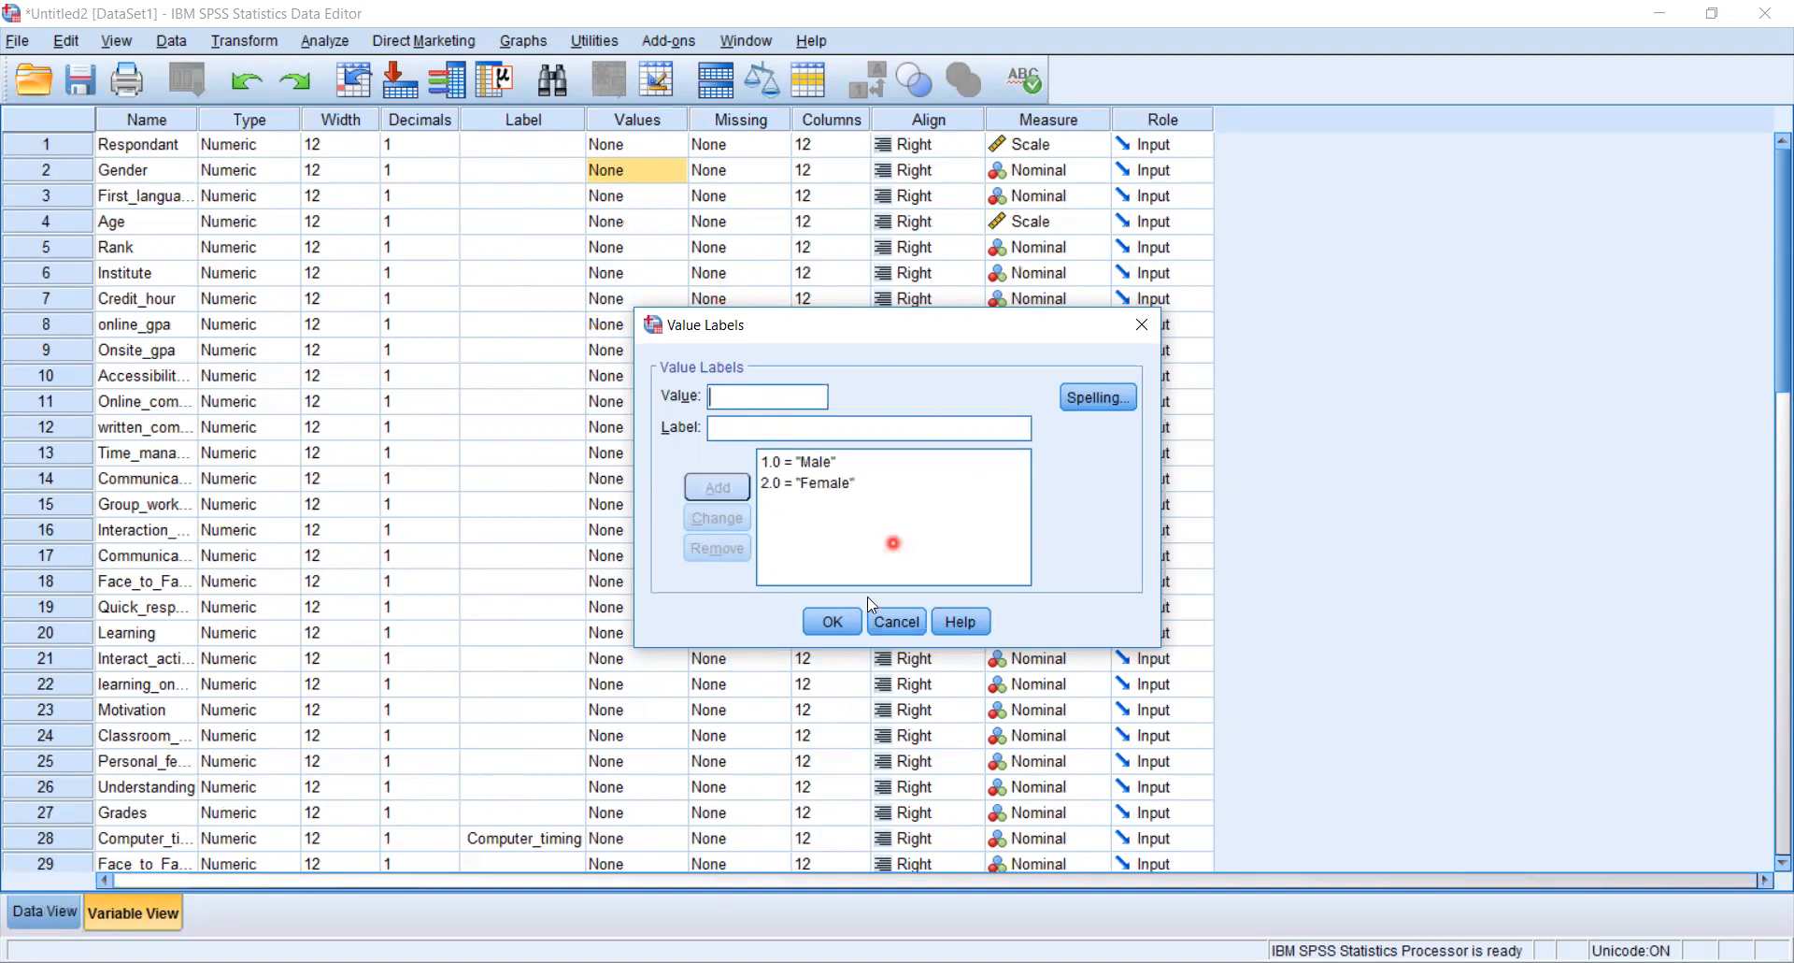
pyautogui.click(830, 621)
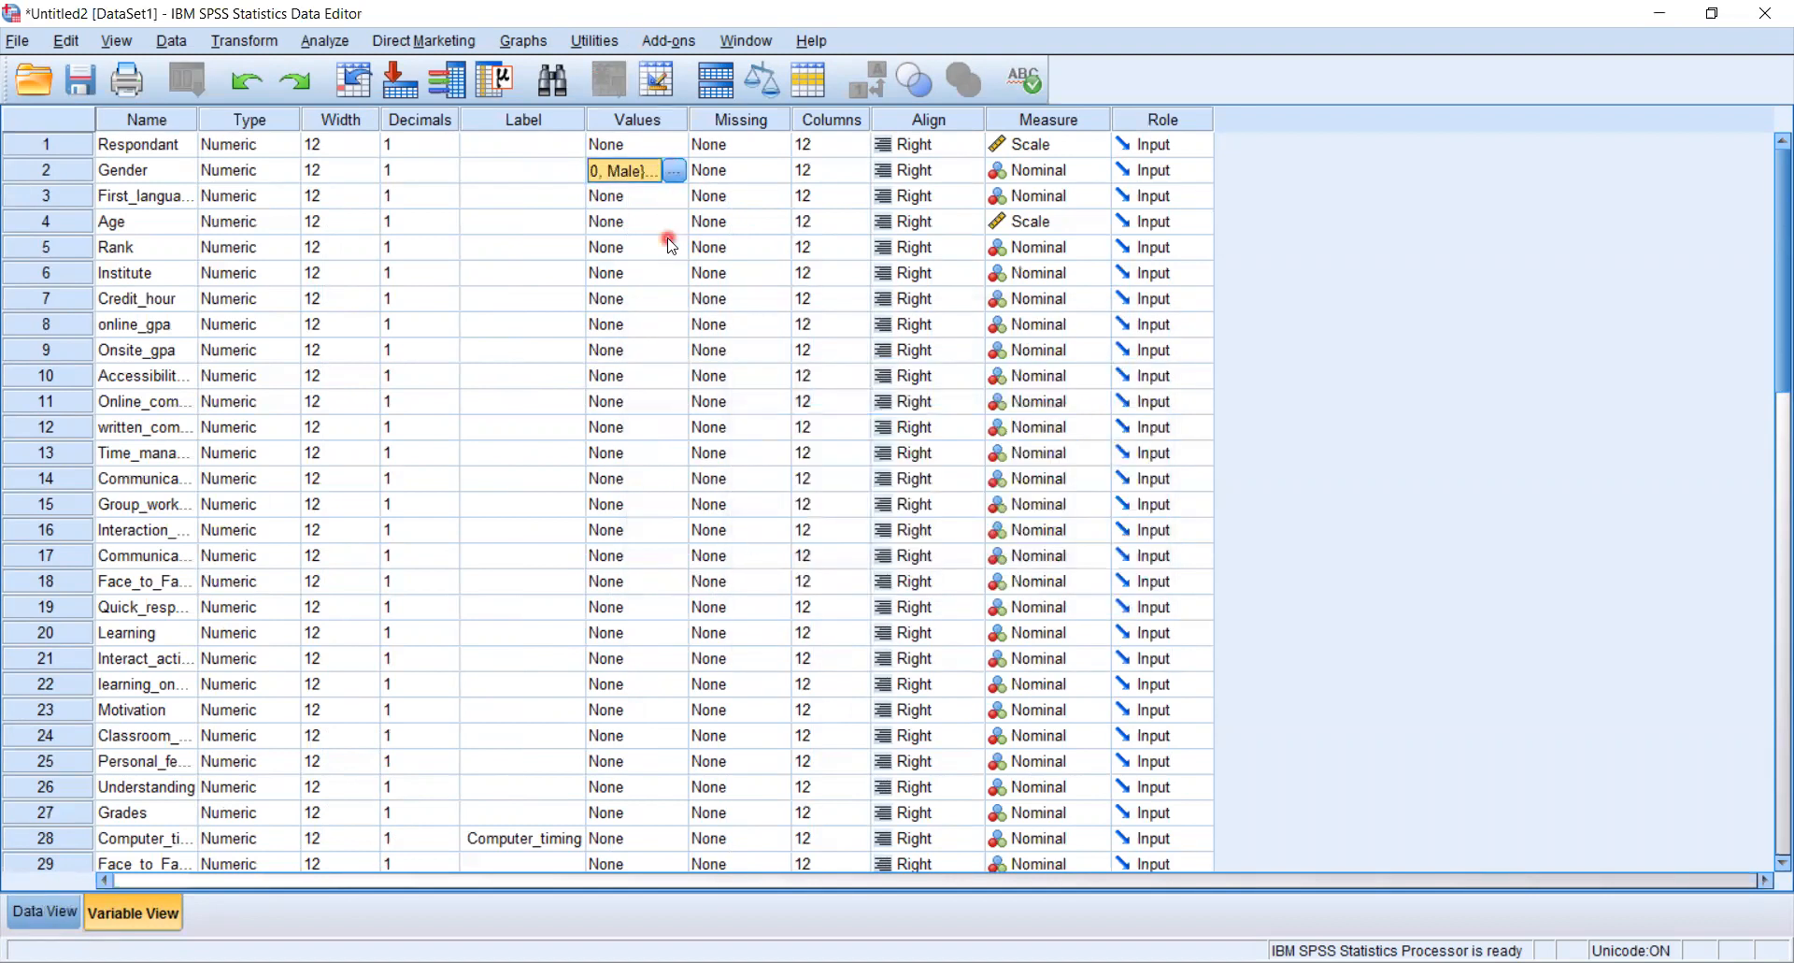
# - Give Rank's value 1 the label Student
pyautogui.click(667, 206)
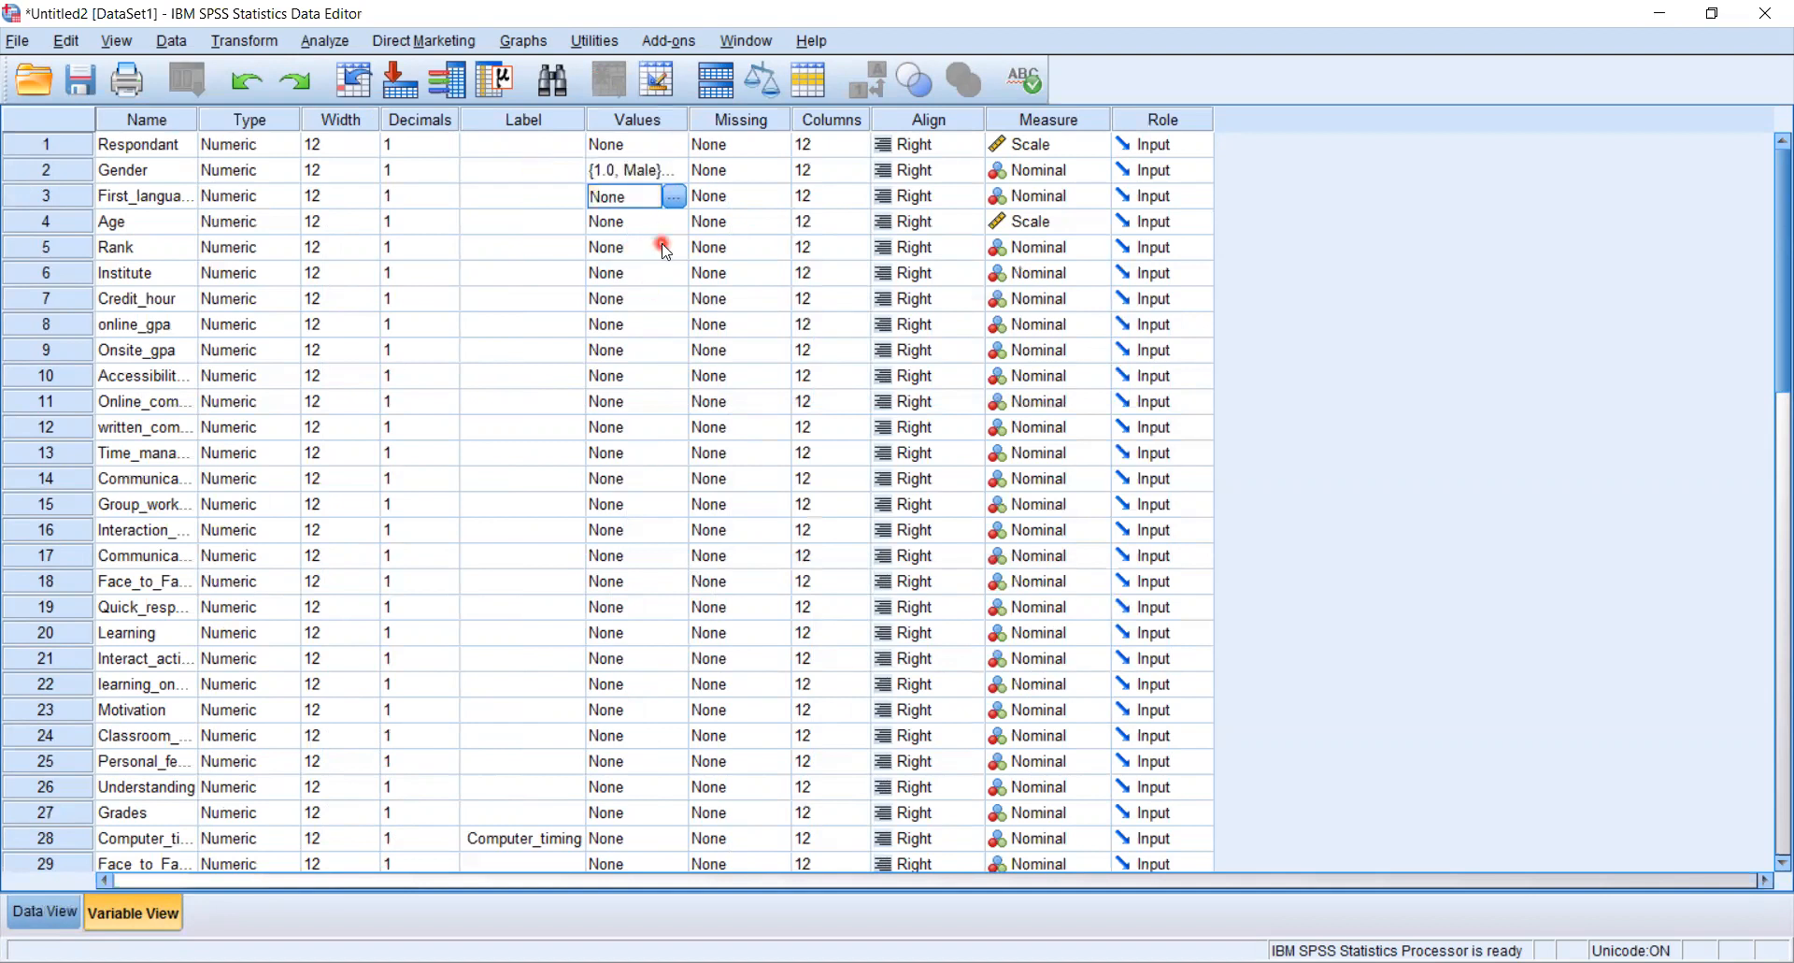
pyautogui.click(659, 244)
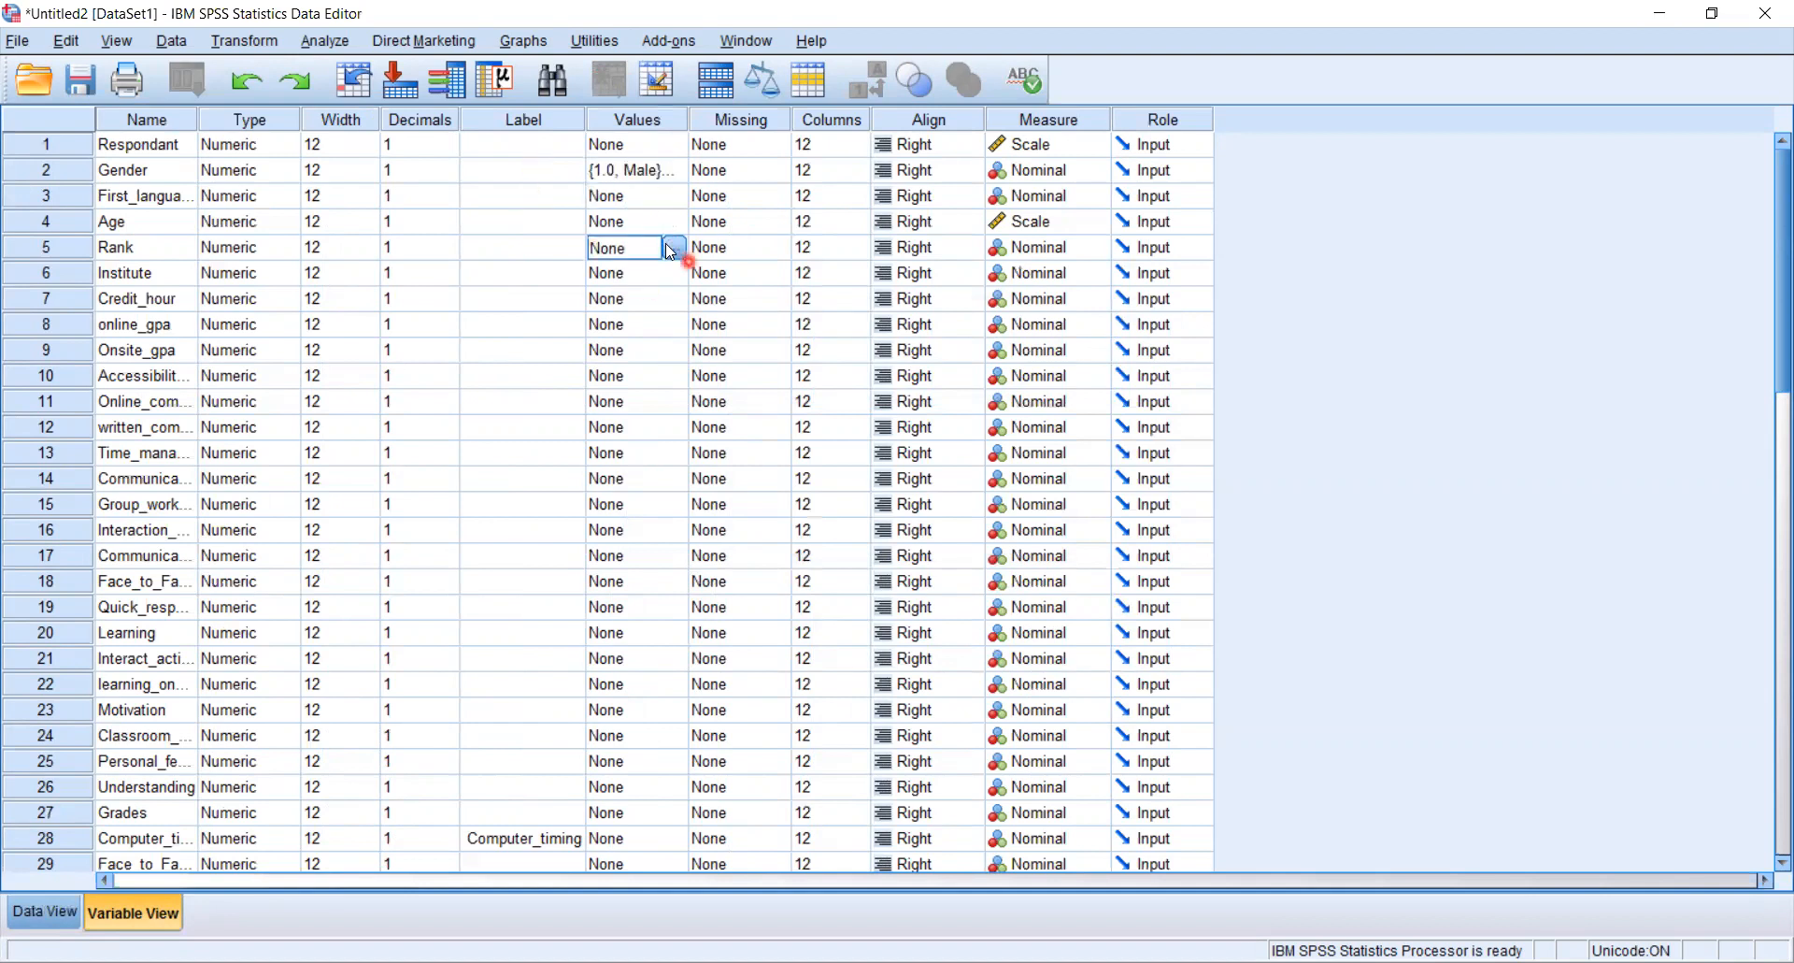
pyautogui.click(672, 249)
pyautogui.write('1')
pyautogui.click(724, 427)
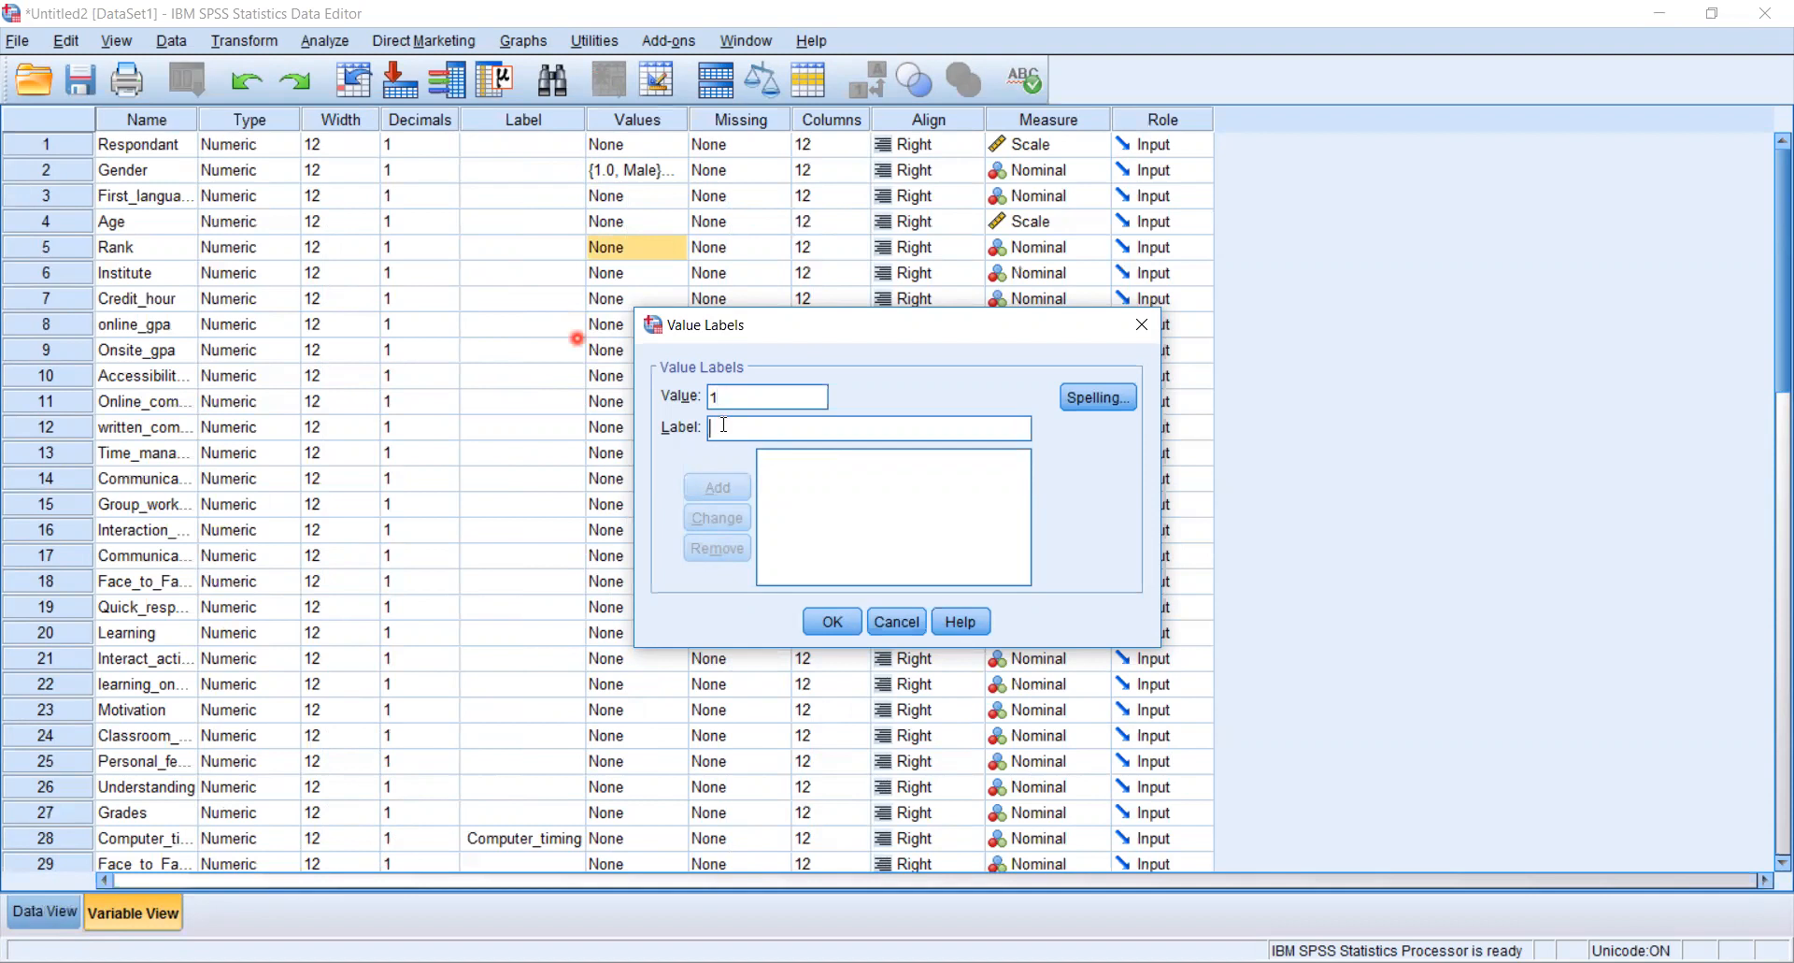
pyautogui.write('Student')
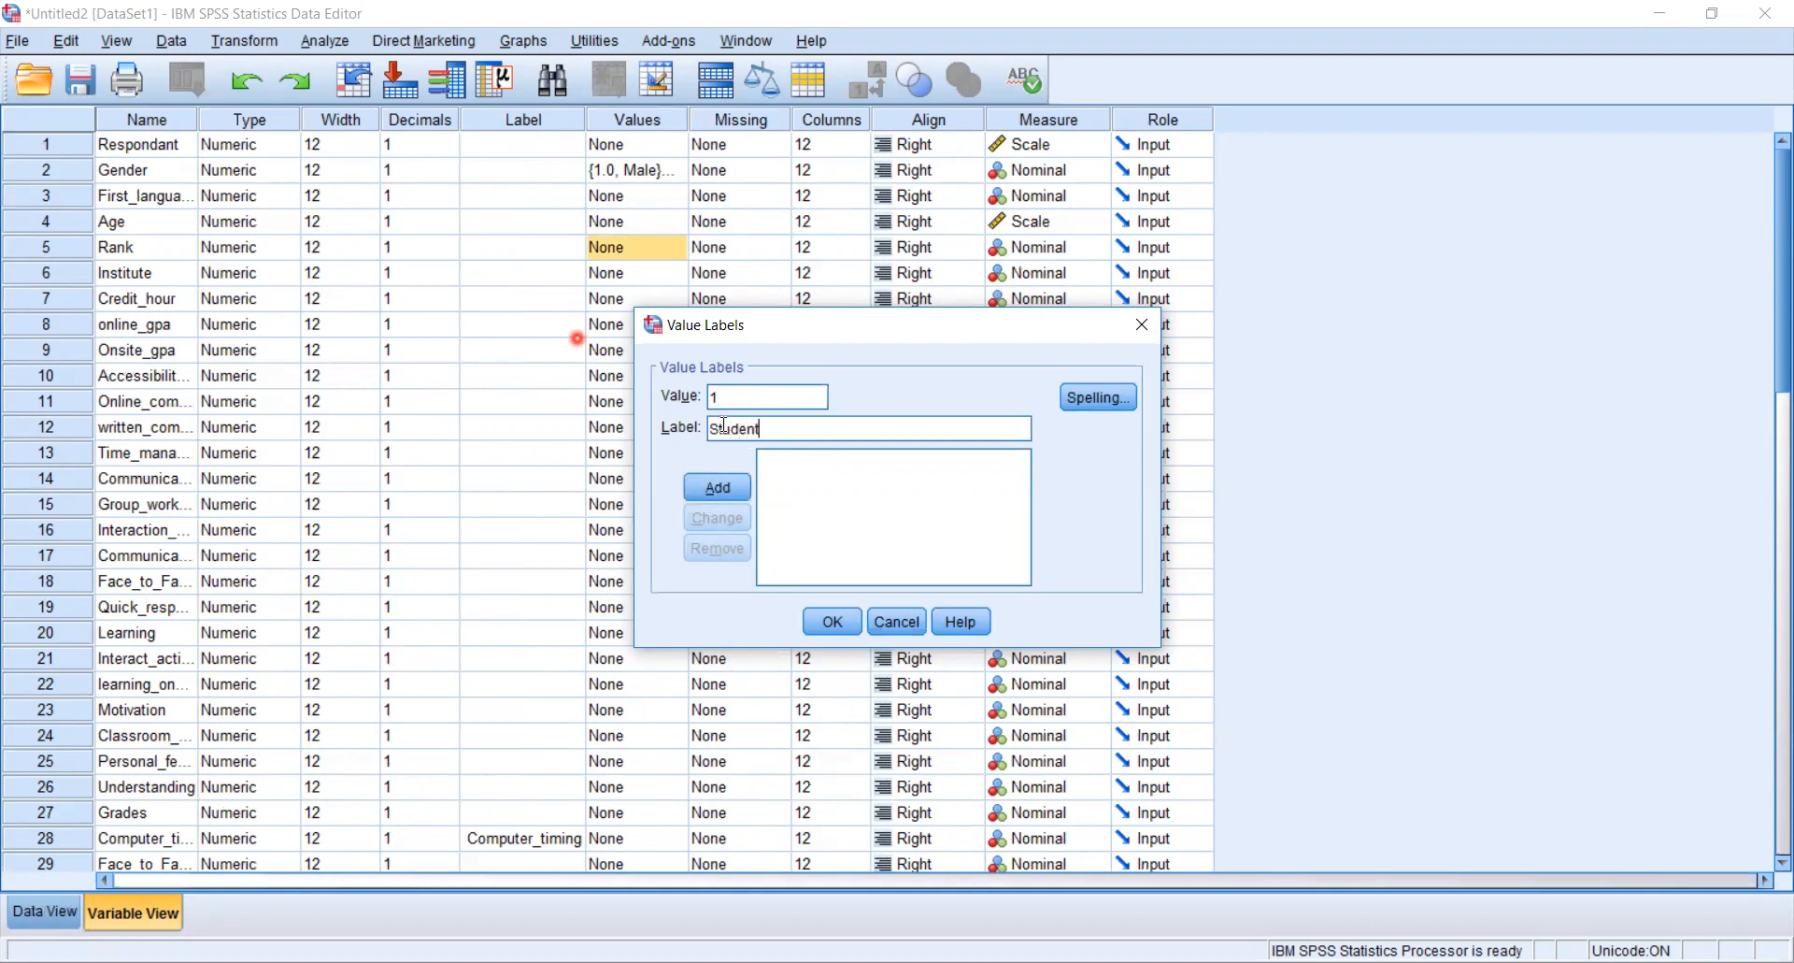
pyautogui.click(733, 484)
# - Add Rank's value label 2 = Teacher and confirm the value labels
pyautogui.click(742, 397)
pyautogui.write('2')
pyautogui.click(739, 420)
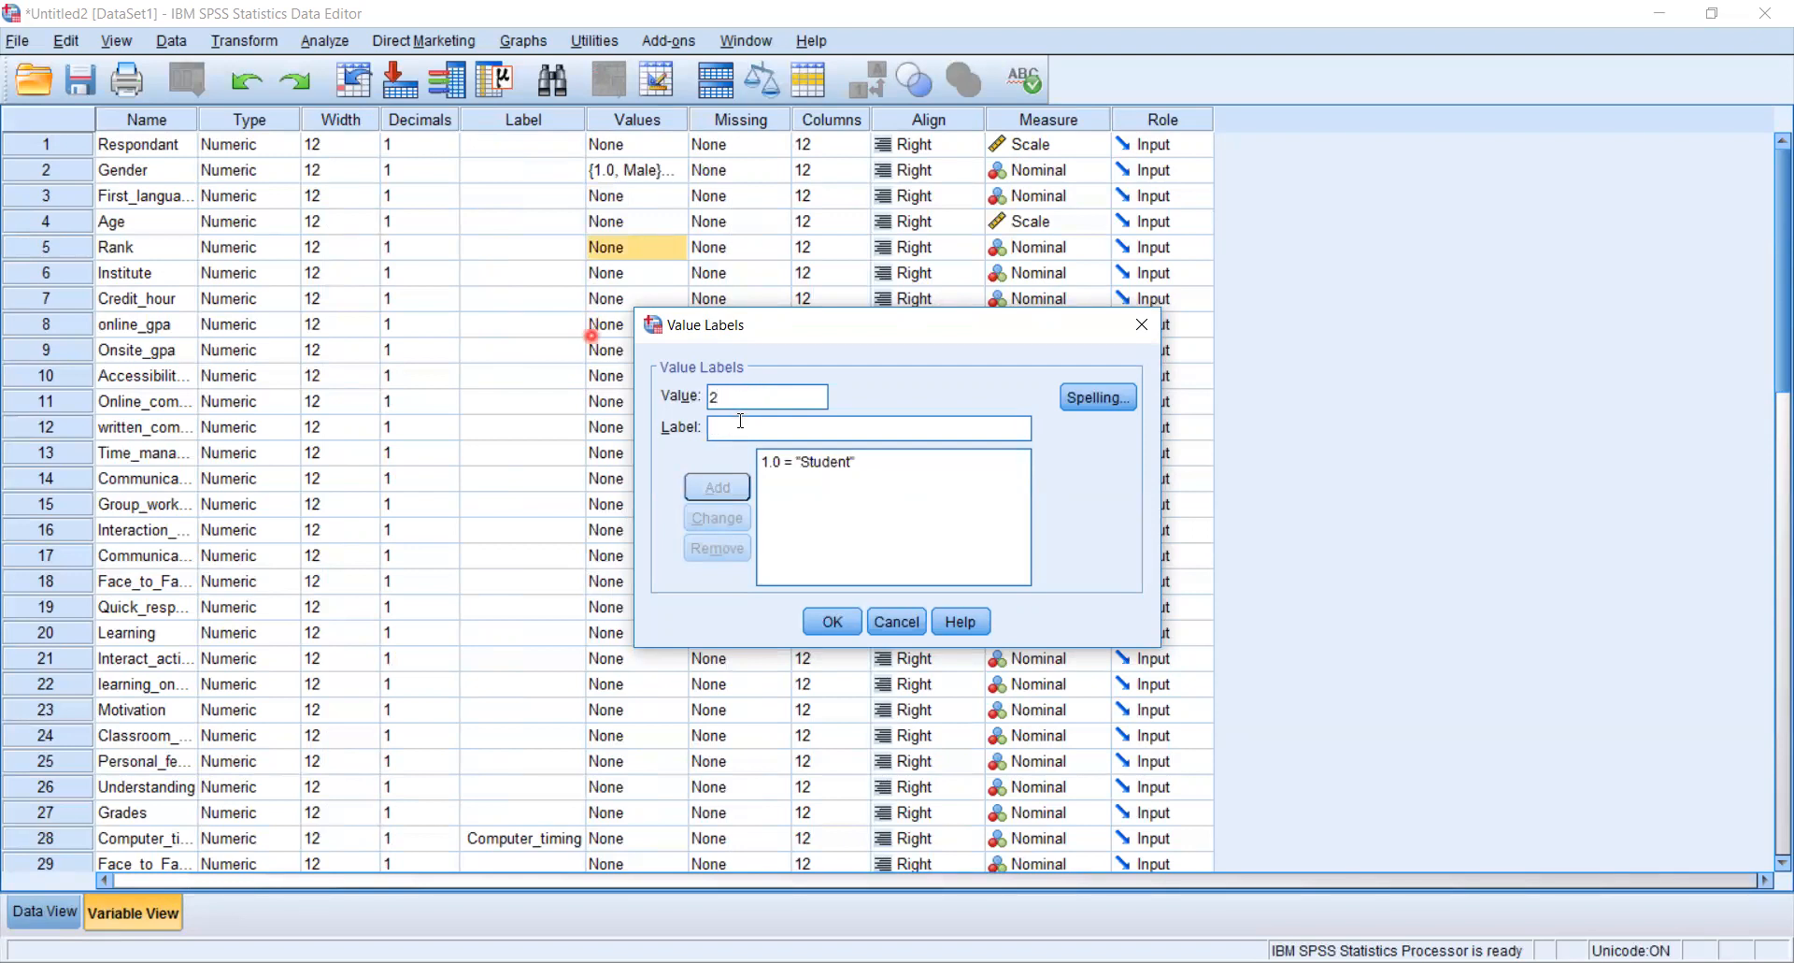
pyautogui.write('Teacher')
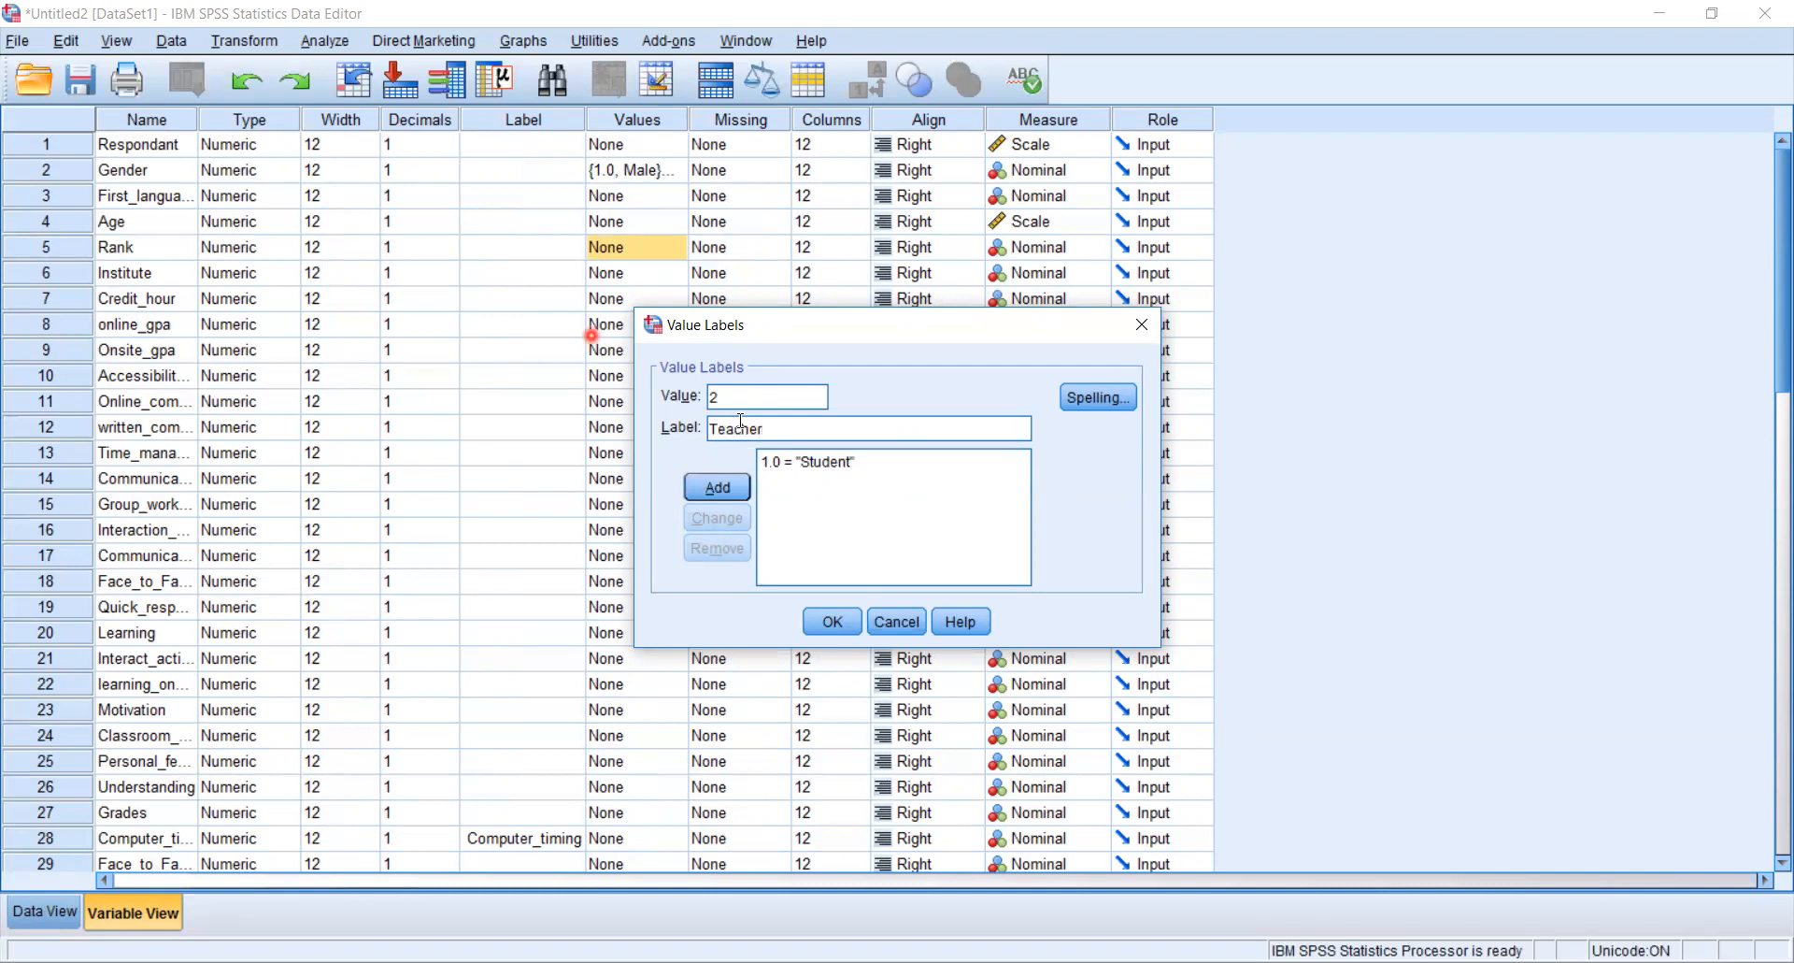
pyautogui.click(696, 488)
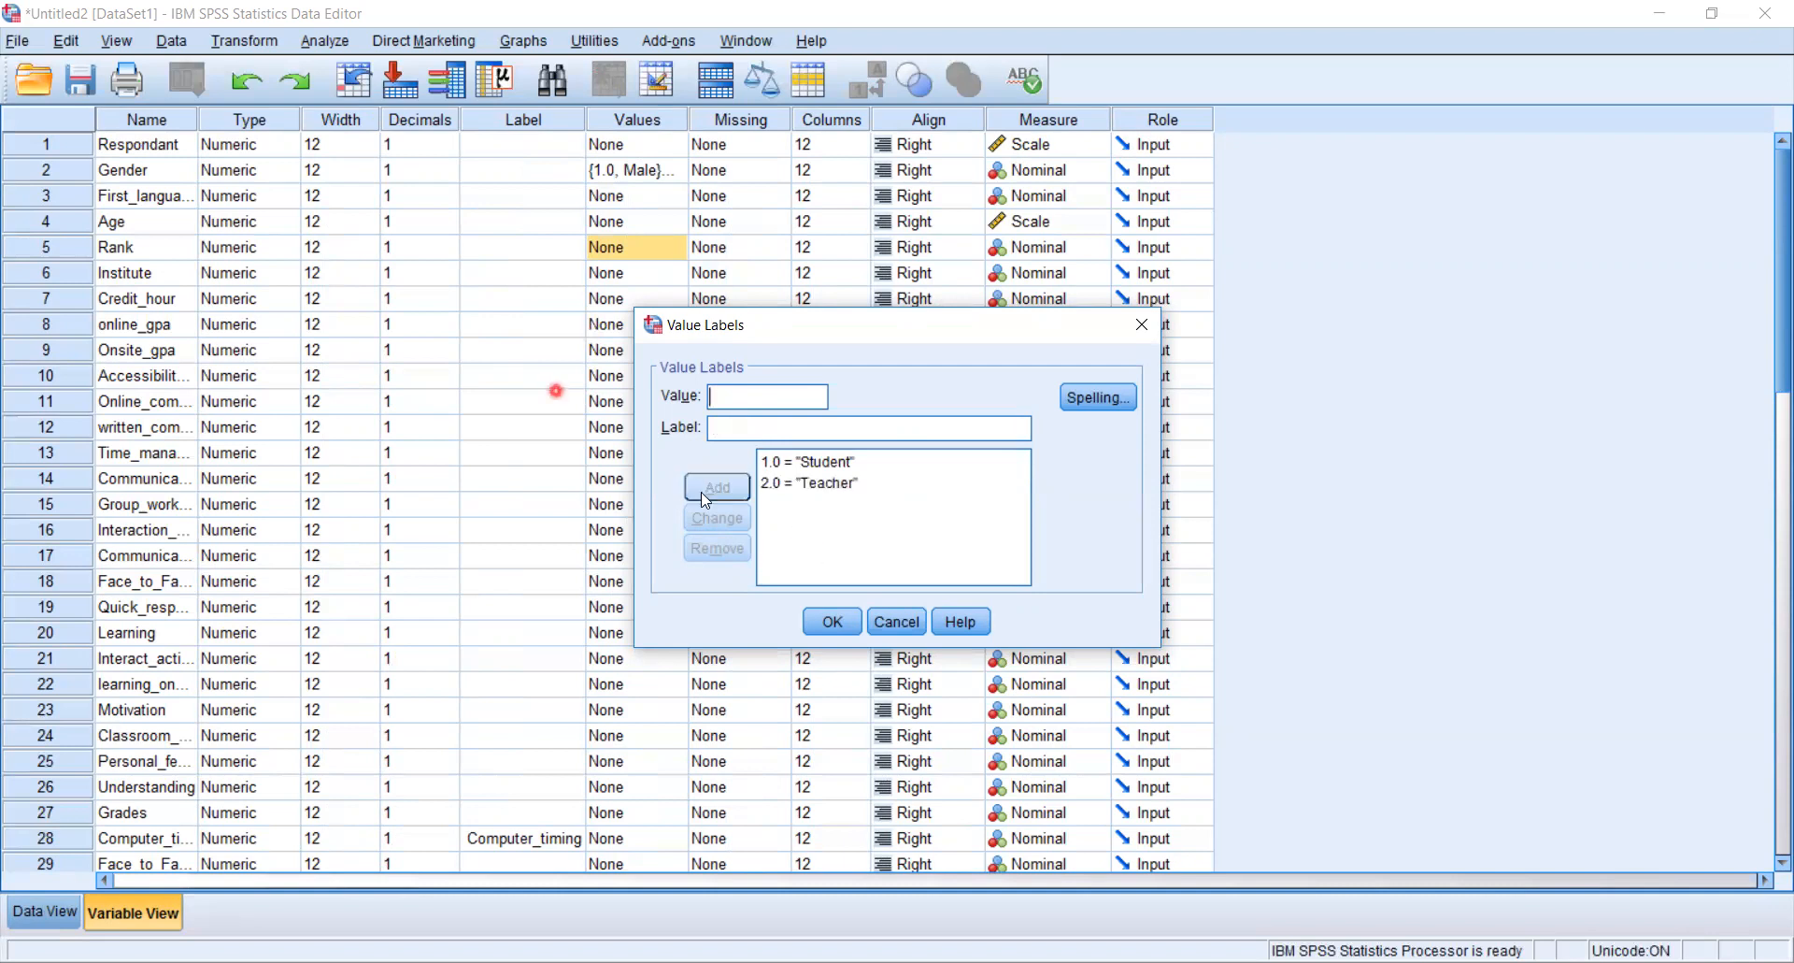
pyautogui.click(849, 630)
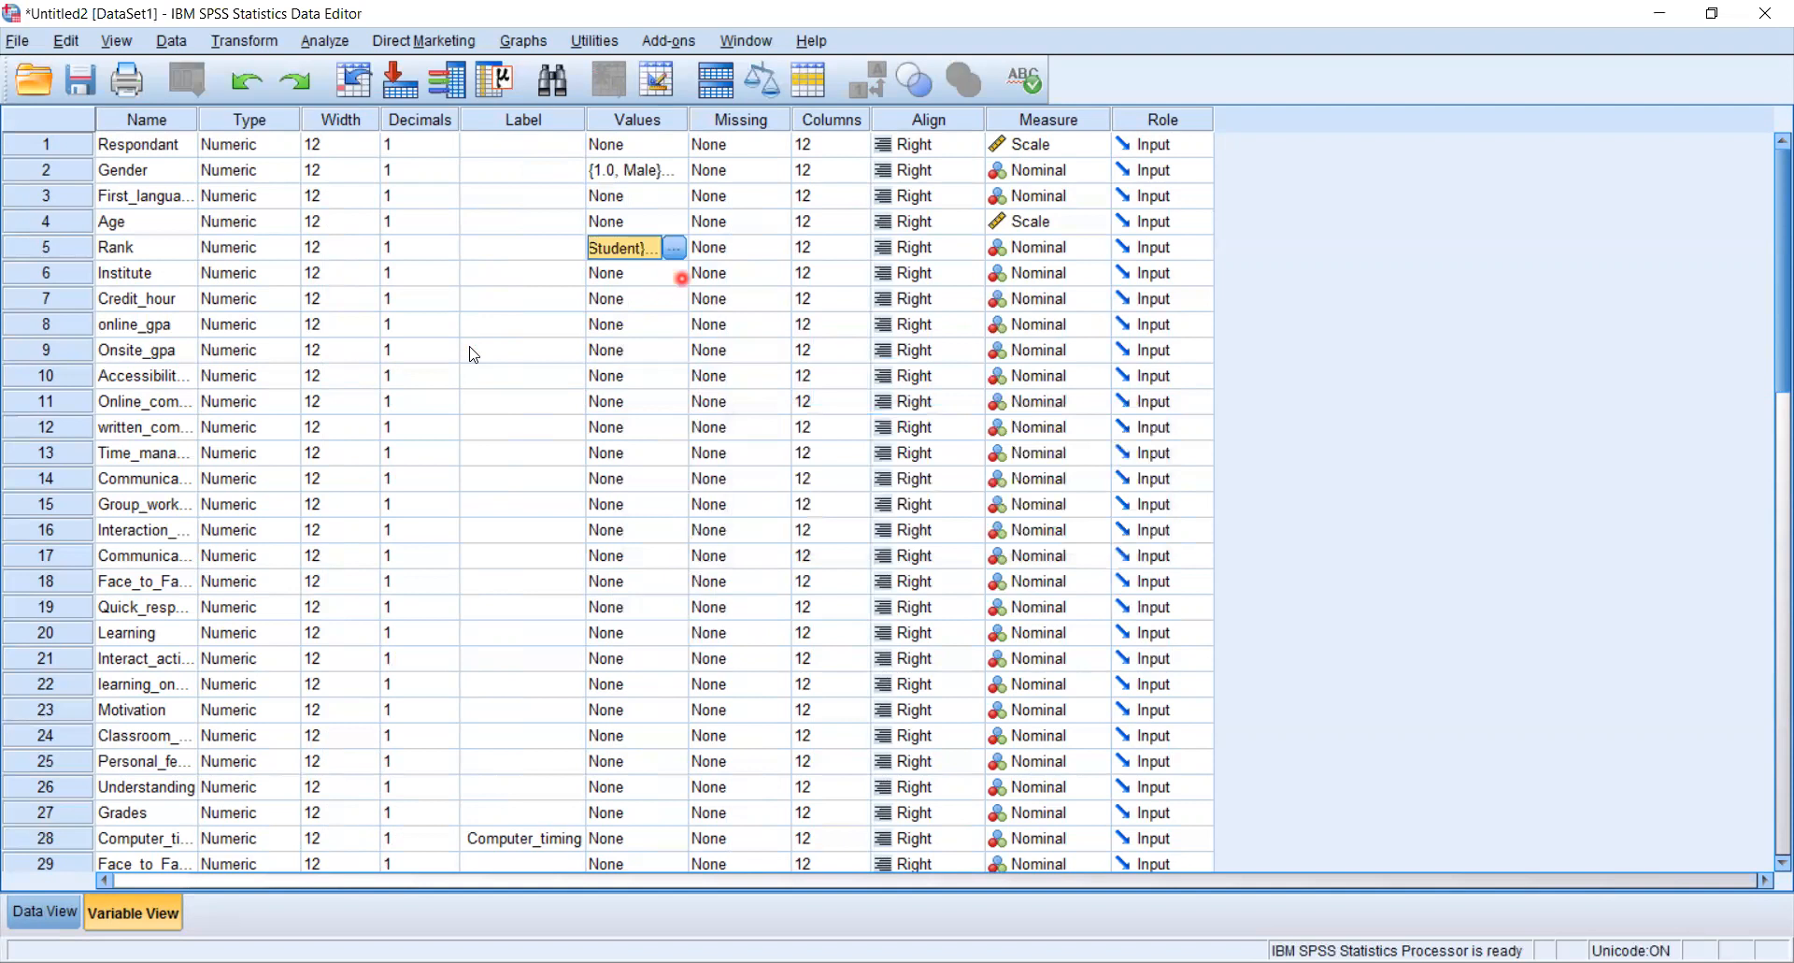
# - Give Credit_hour's value 1 the label Strongly disagree
pyautogui.click(654, 298)
pyautogui.click(674, 298)
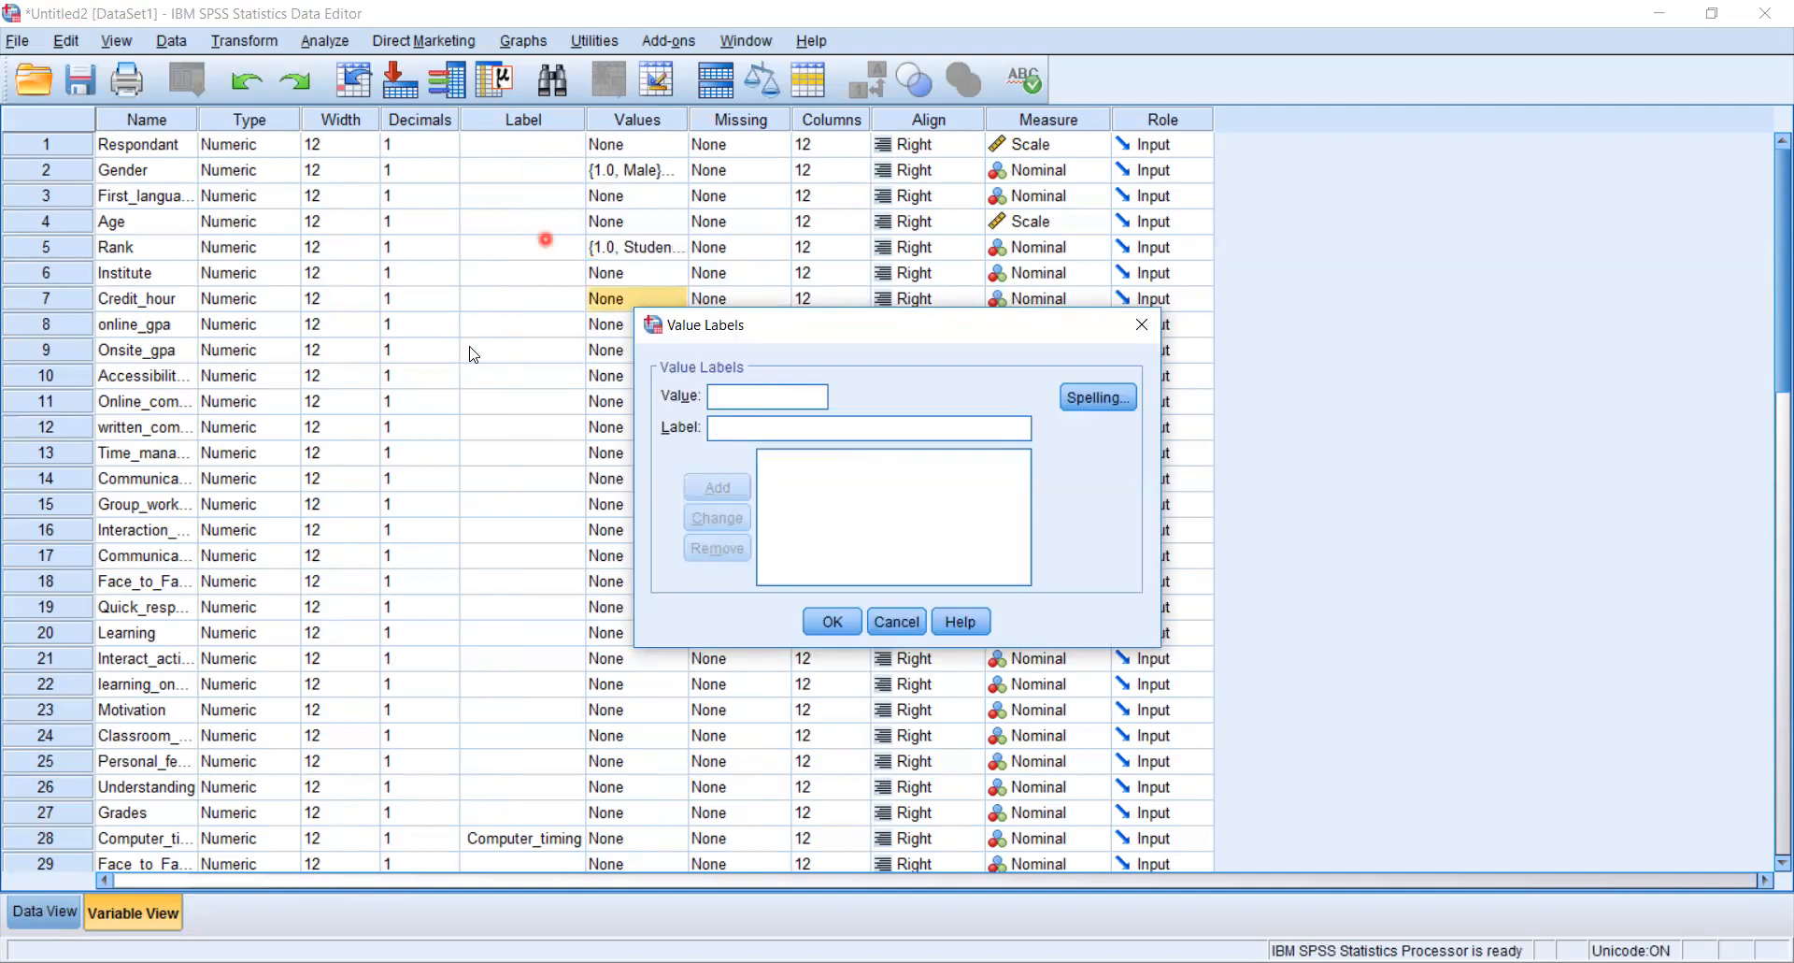
pyautogui.click(739, 398)
pyautogui.write('1')
pyautogui.click(728, 431)
pyautogui.write('S')
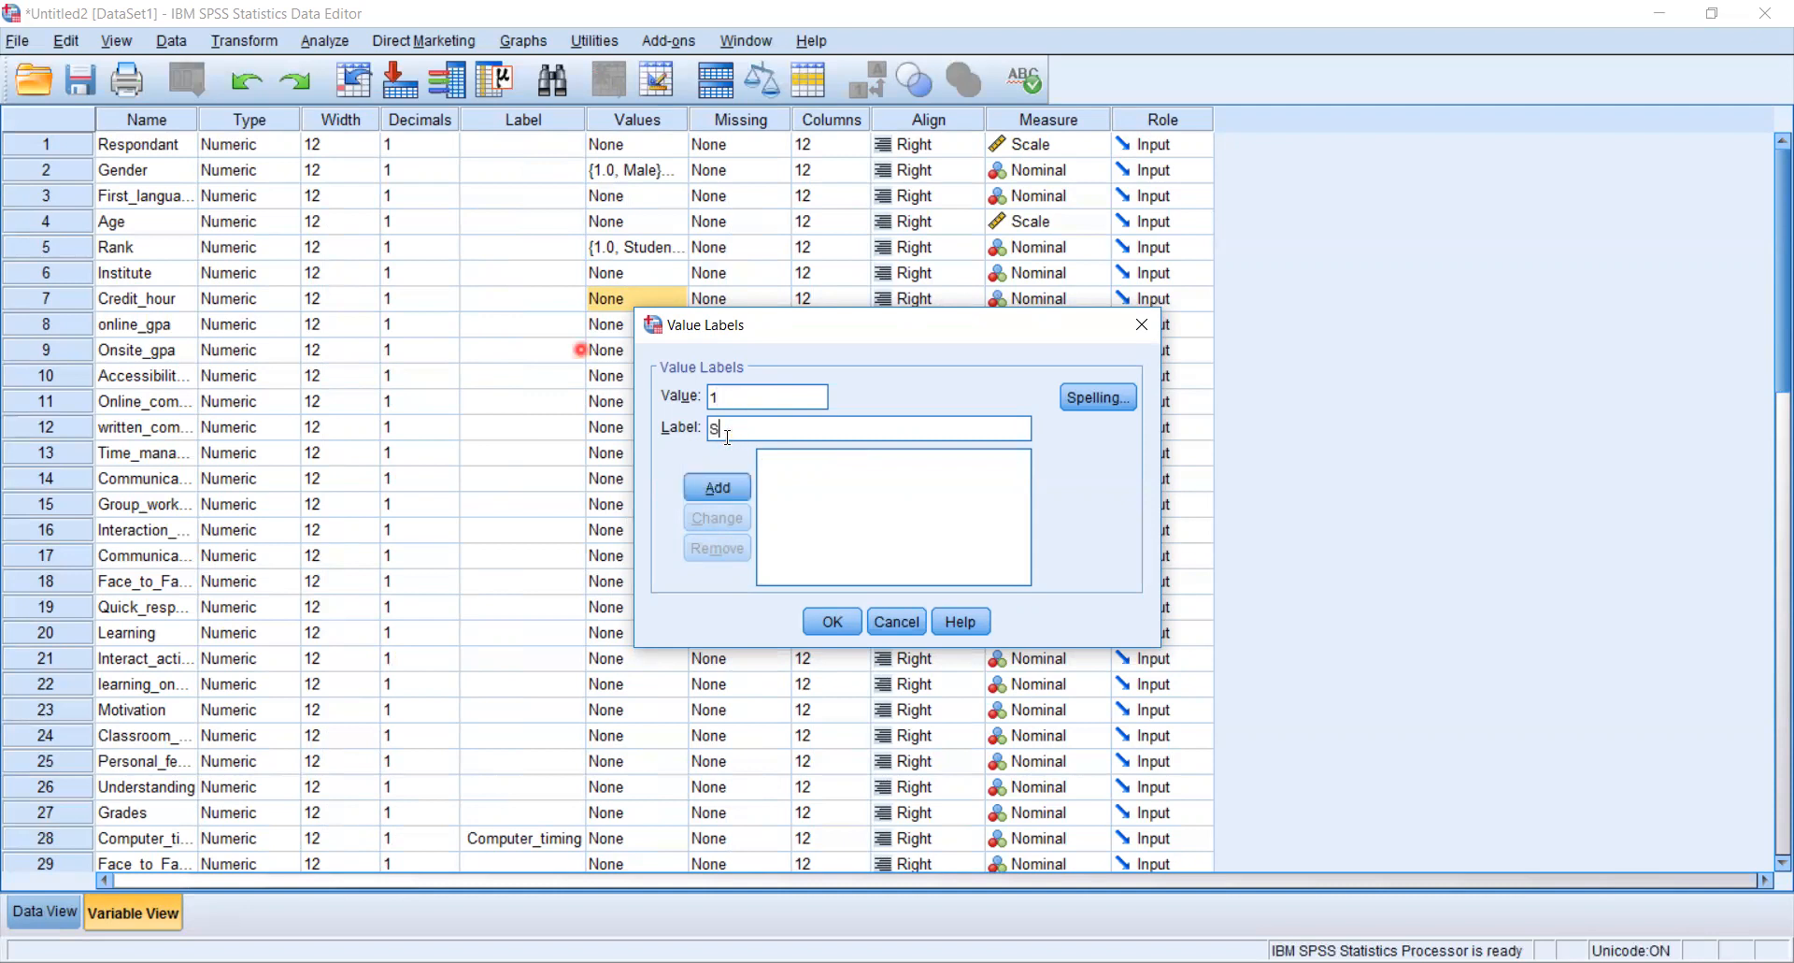
pyautogui.write('trongly disadree')
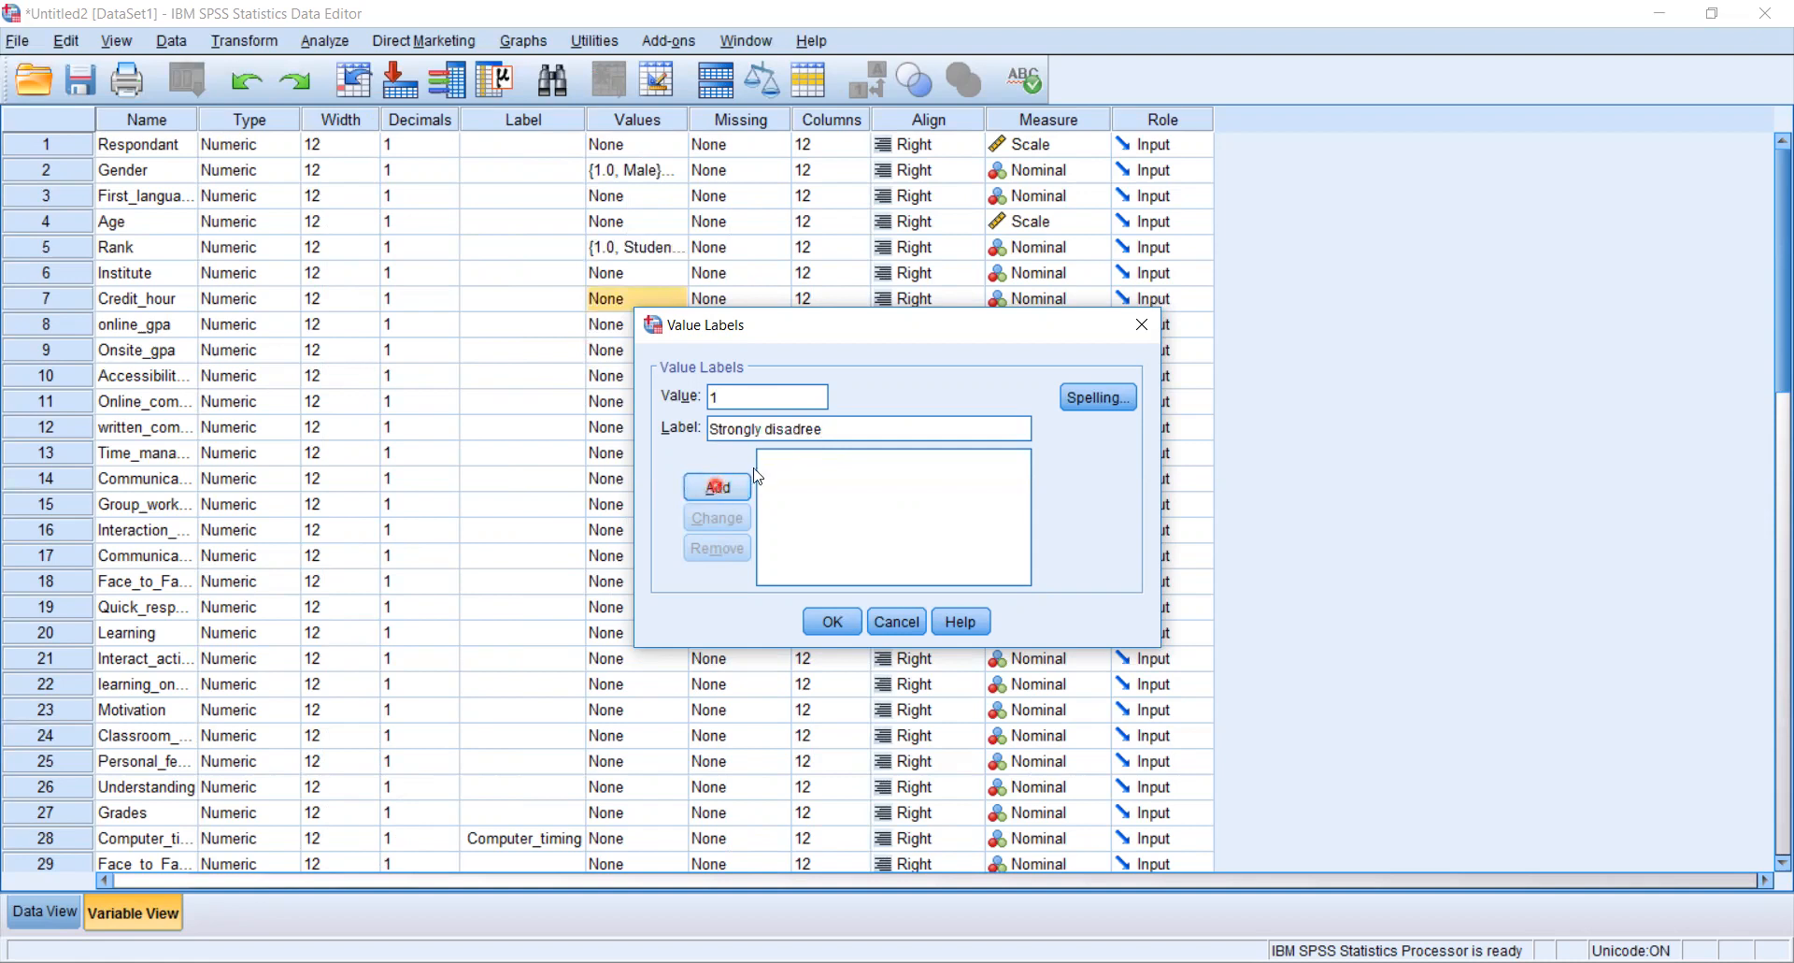
pyautogui.press('BackSpace')
pyautogui.press('BackSpace')
pyautogui.press('BackSpace')
pyautogui.write('gree')
pyautogui.click(718, 488)
# - Add Credit_hour's value labels 2 = Disagree and 3 = Agree
pyautogui.click(733, 397)
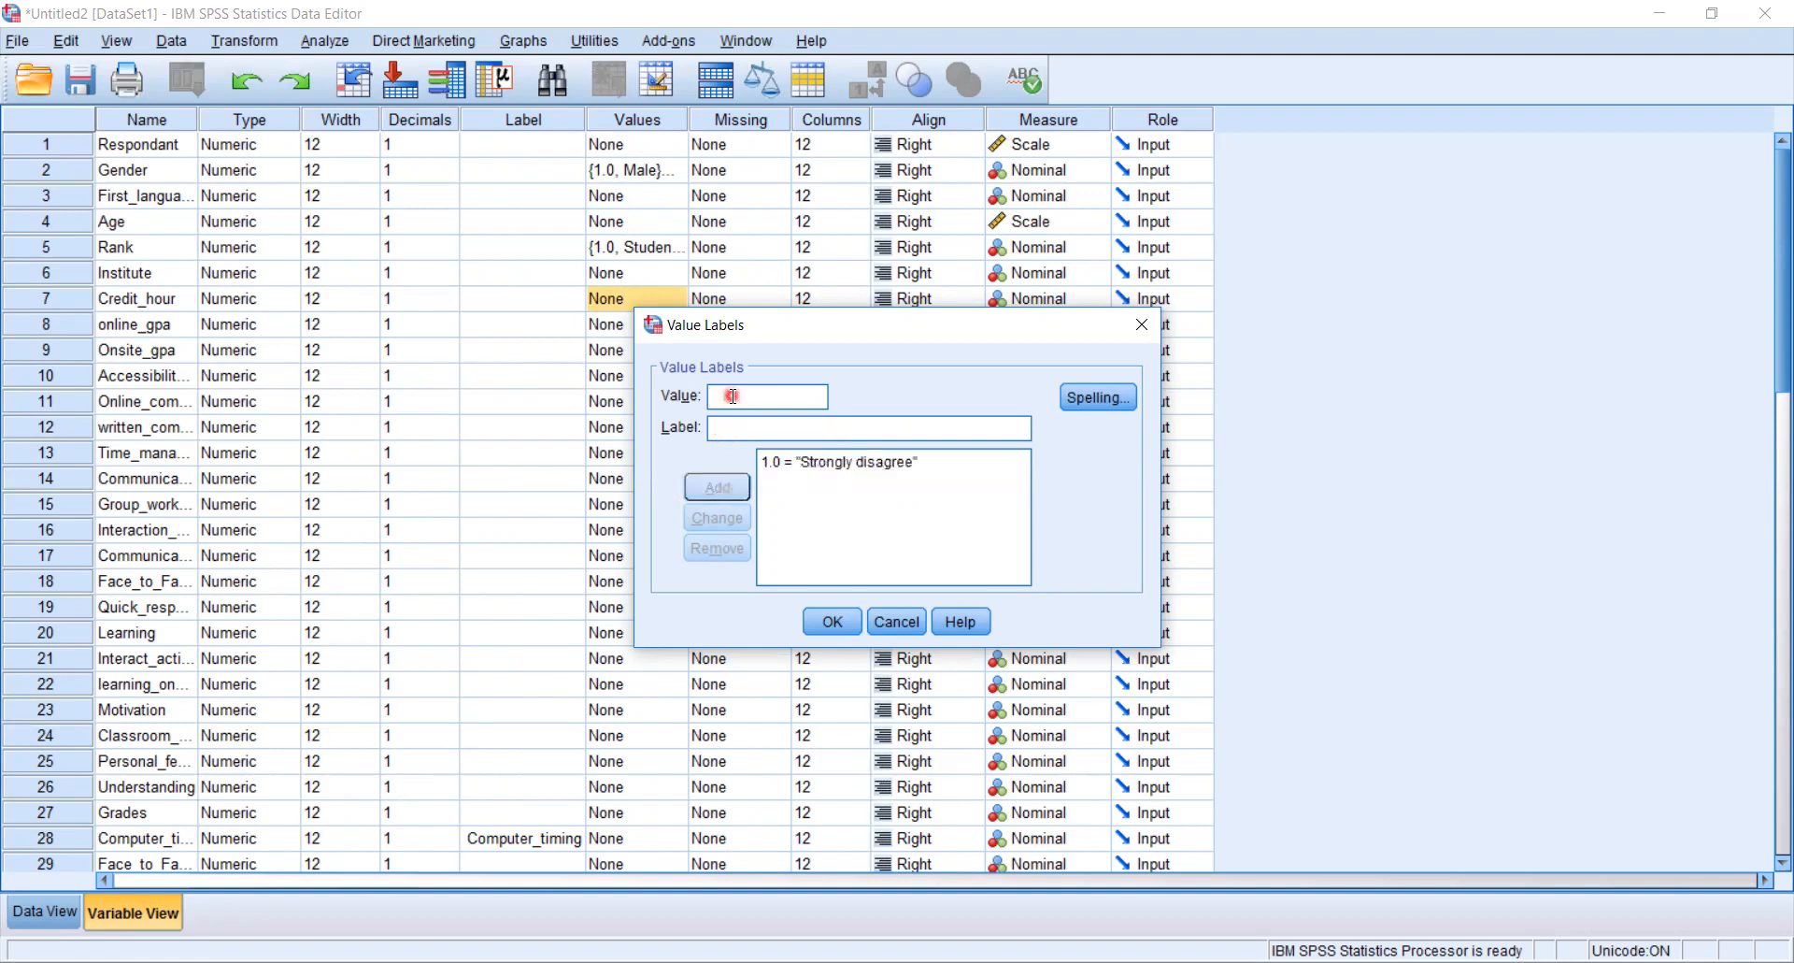
pyautogui.click(727, 428)
pyautogui.write('Disagree')
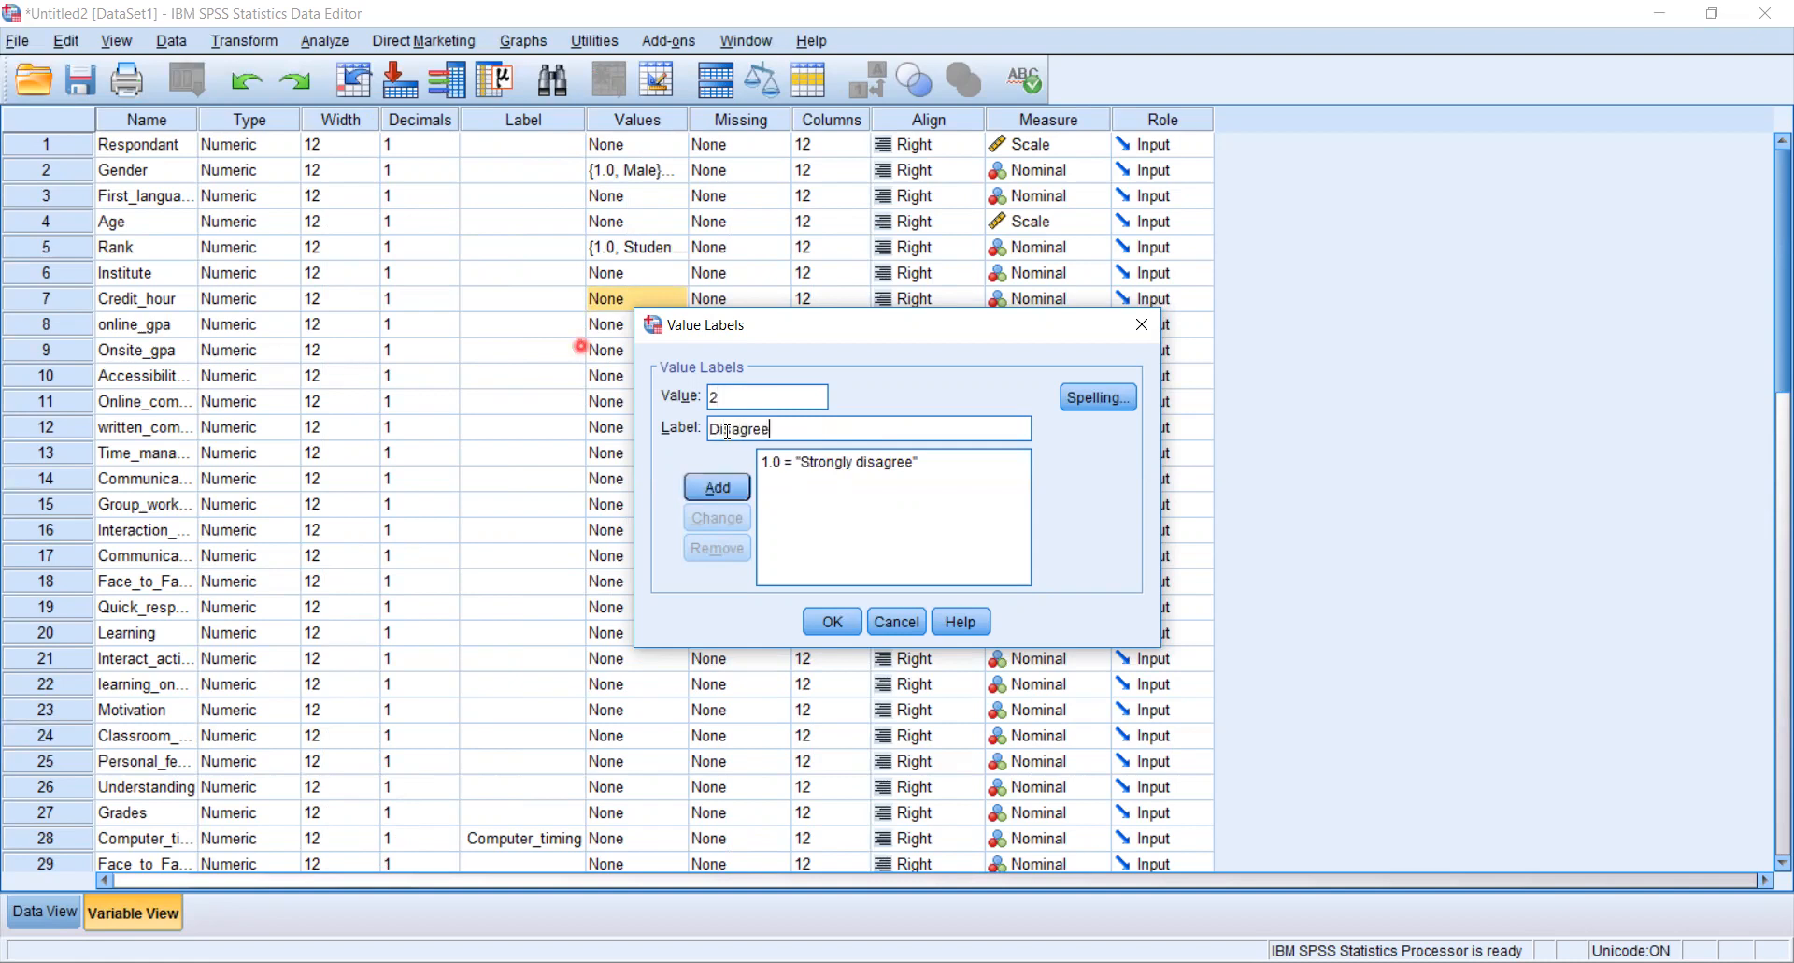
pyautogui.click(731, 488)
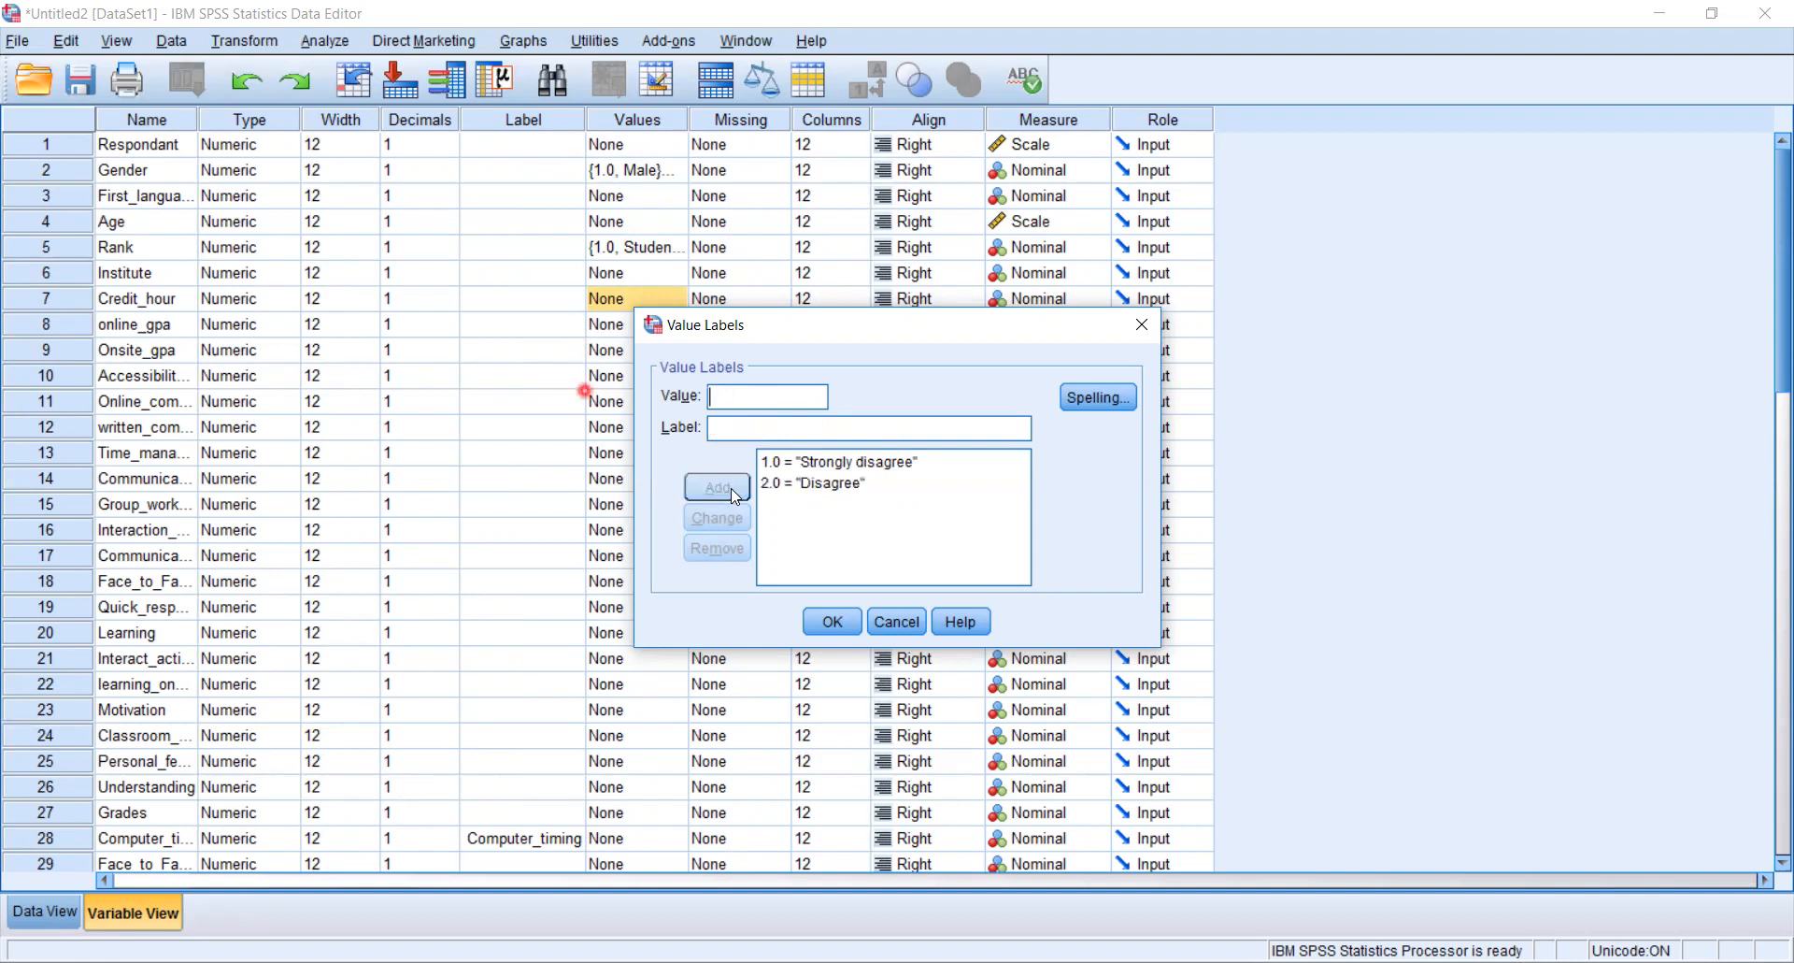
pyautogui.write('3')
pyautogui.press('Tab')
pyautogui.write('Agree')
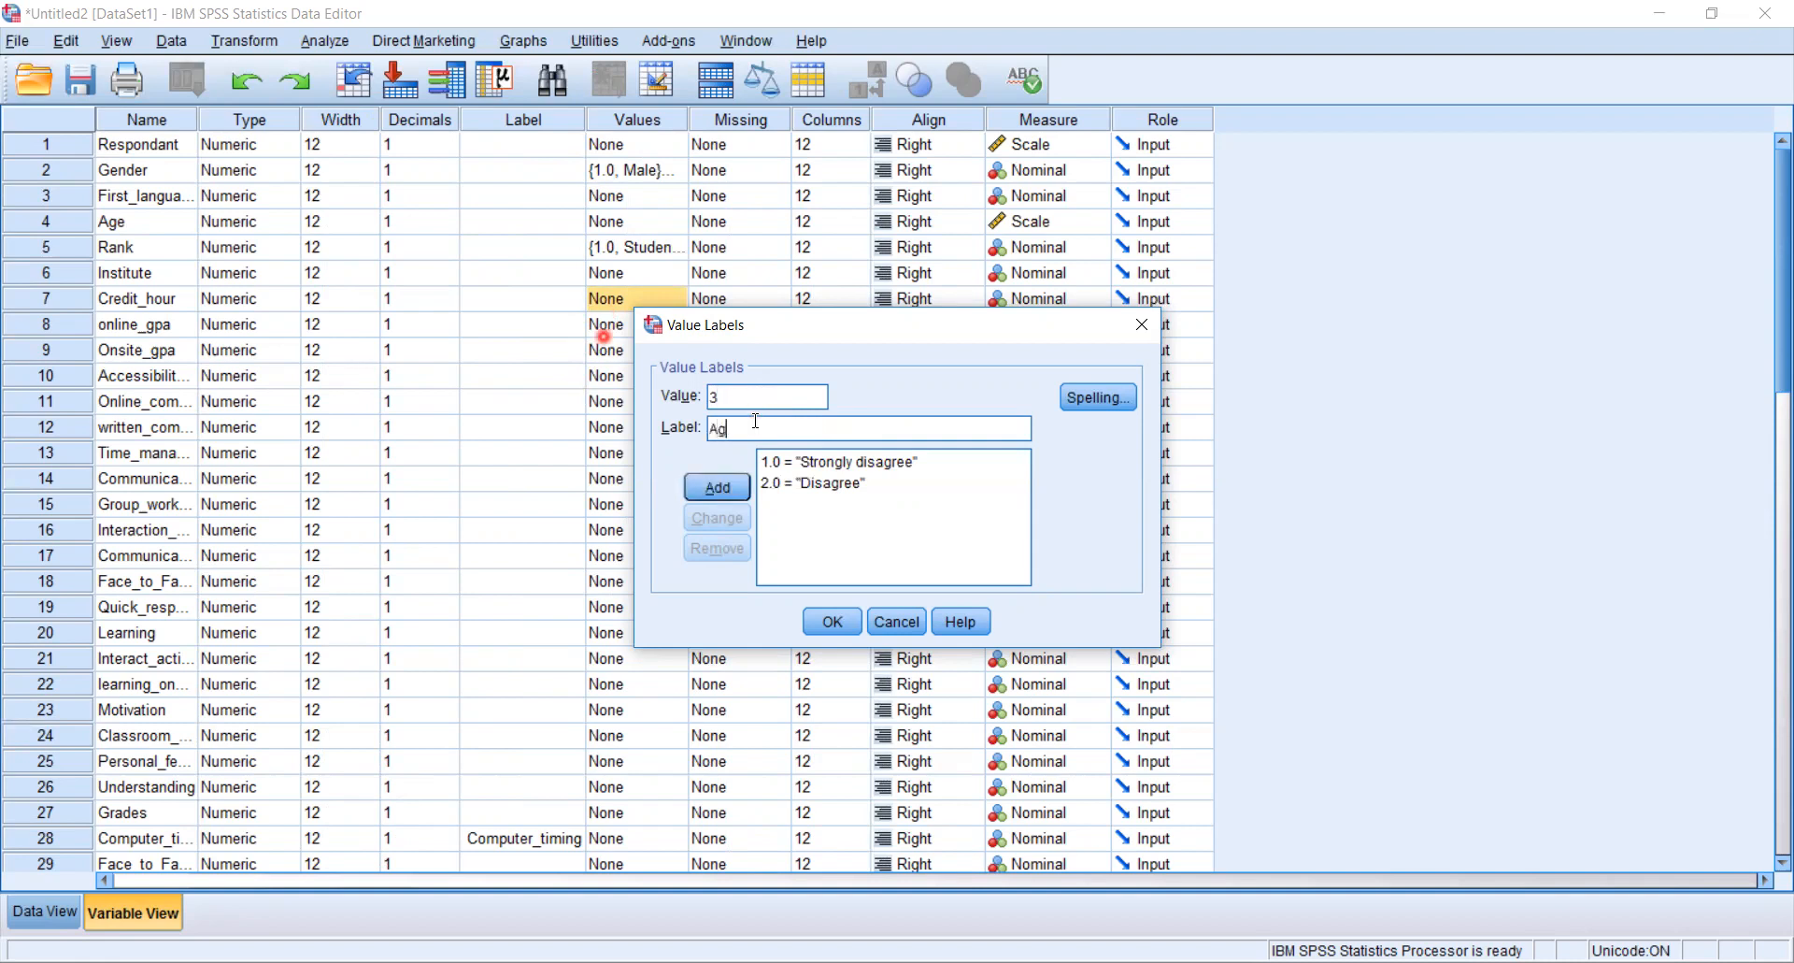
pyautogui.click(718, 487)
# - Add Credit_hour's value label 4 = Strongly Agree and confirm the value labels
pyautogui.click(755, 397)
pyautogui.write('4')
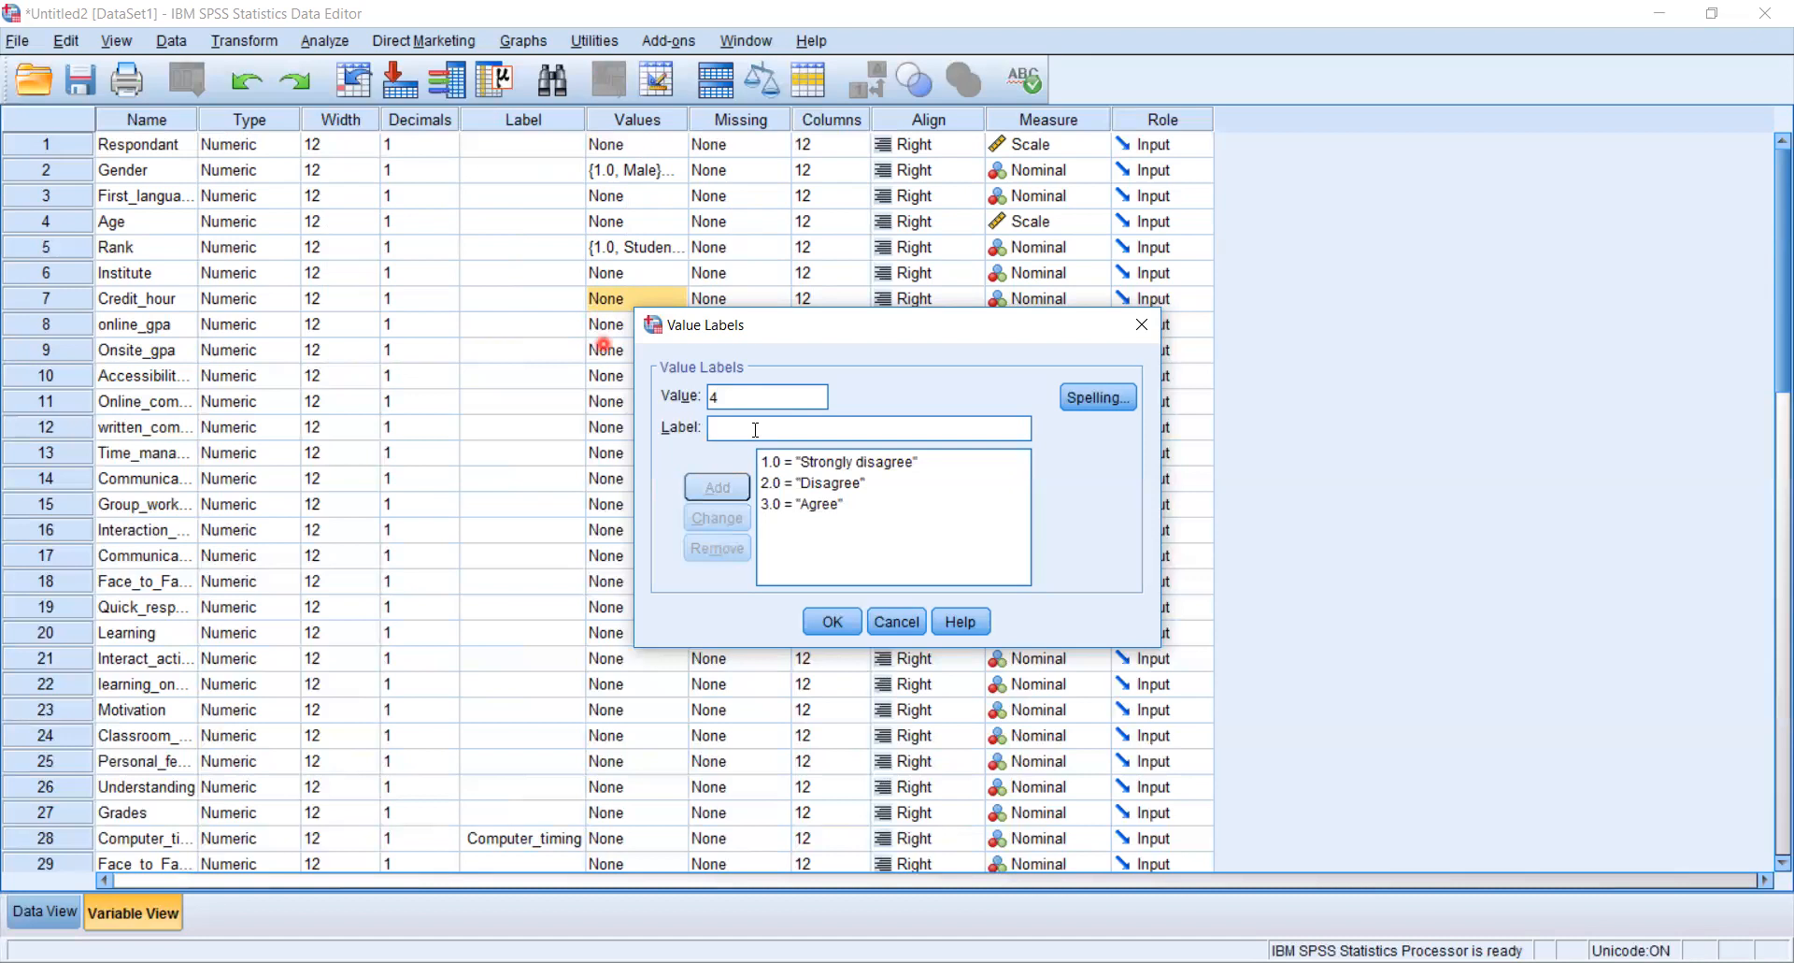
pyautogui.click(755, 429)
pyautogui.write('Strongly Agree')
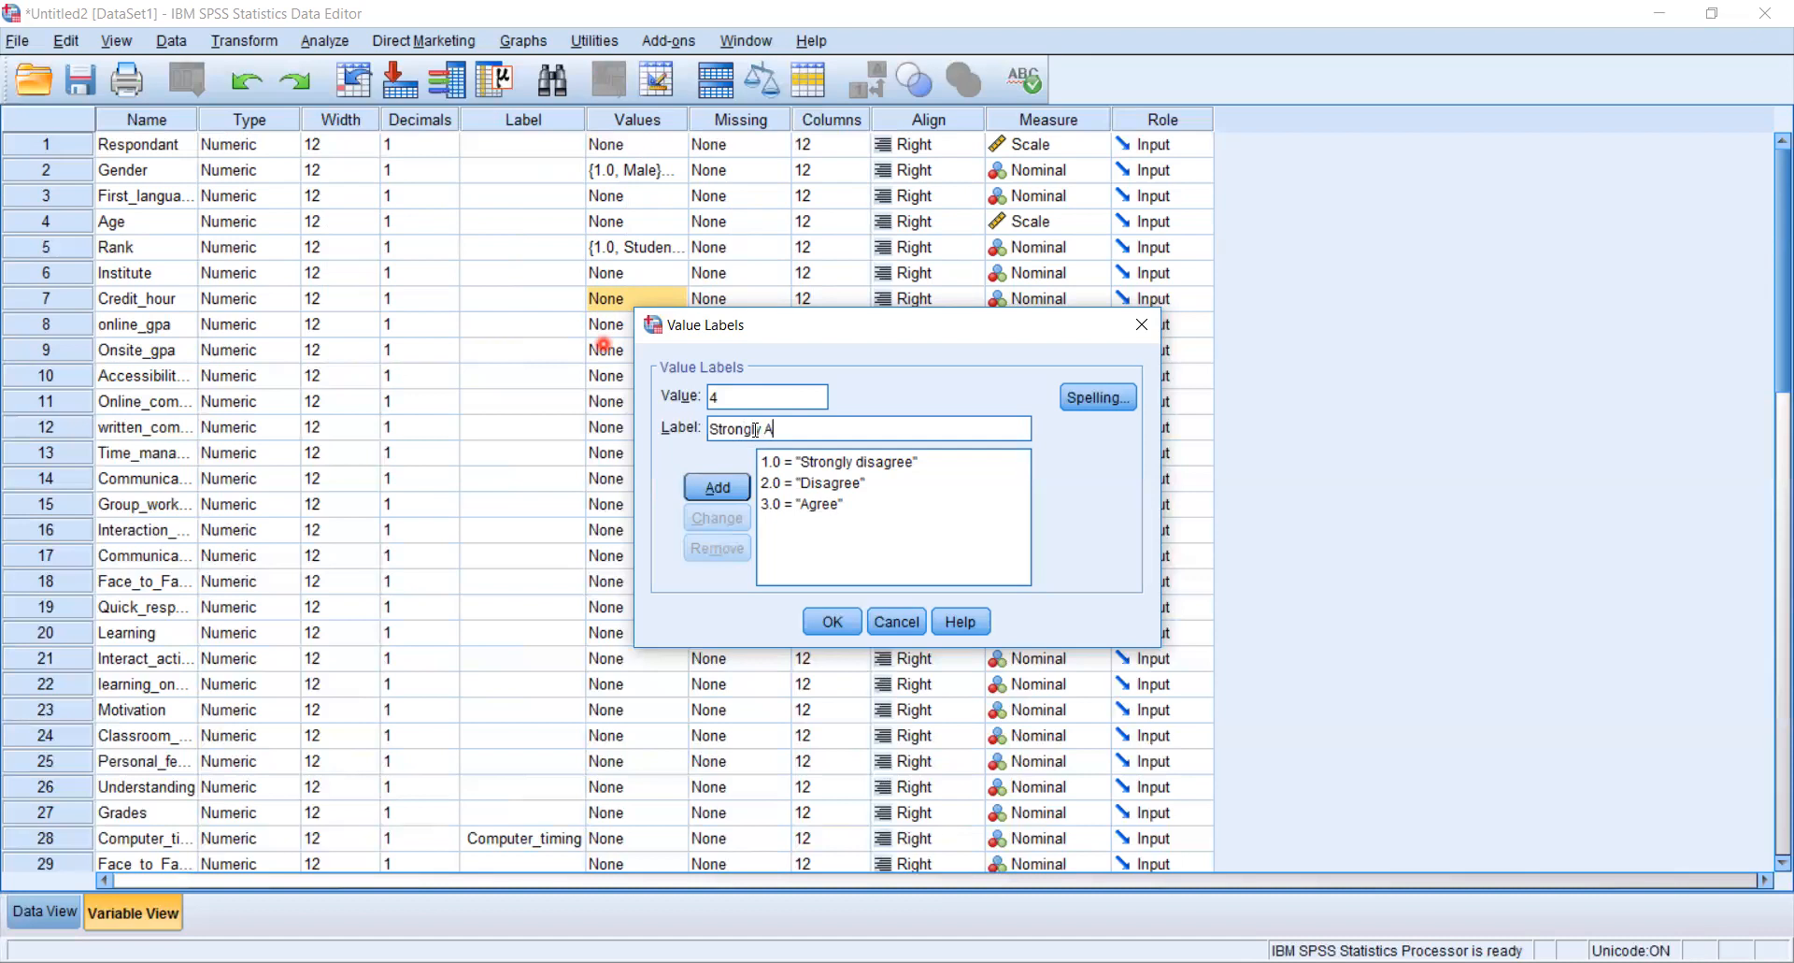
pyautogui.click(718, 487)
pyautogui.click(843, 622)
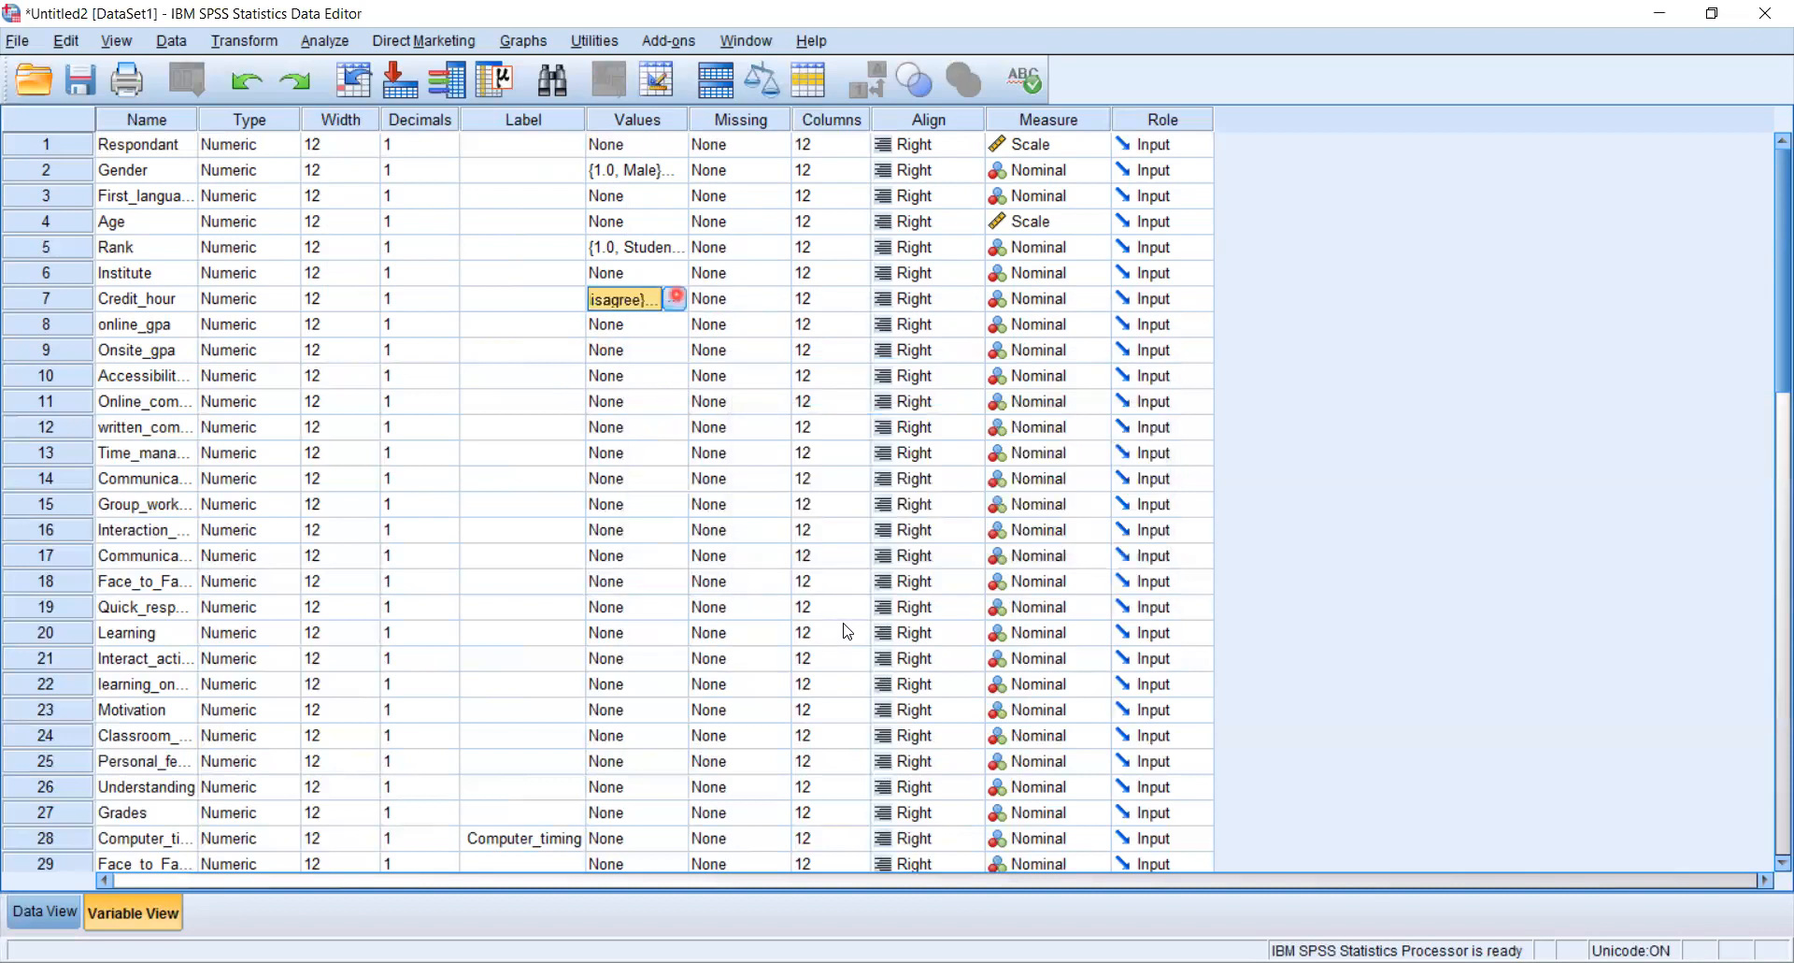
# - Review Credit_hour's value labels, copy them, and paste them onto online_gpa
pyautogui.click(674, 298)
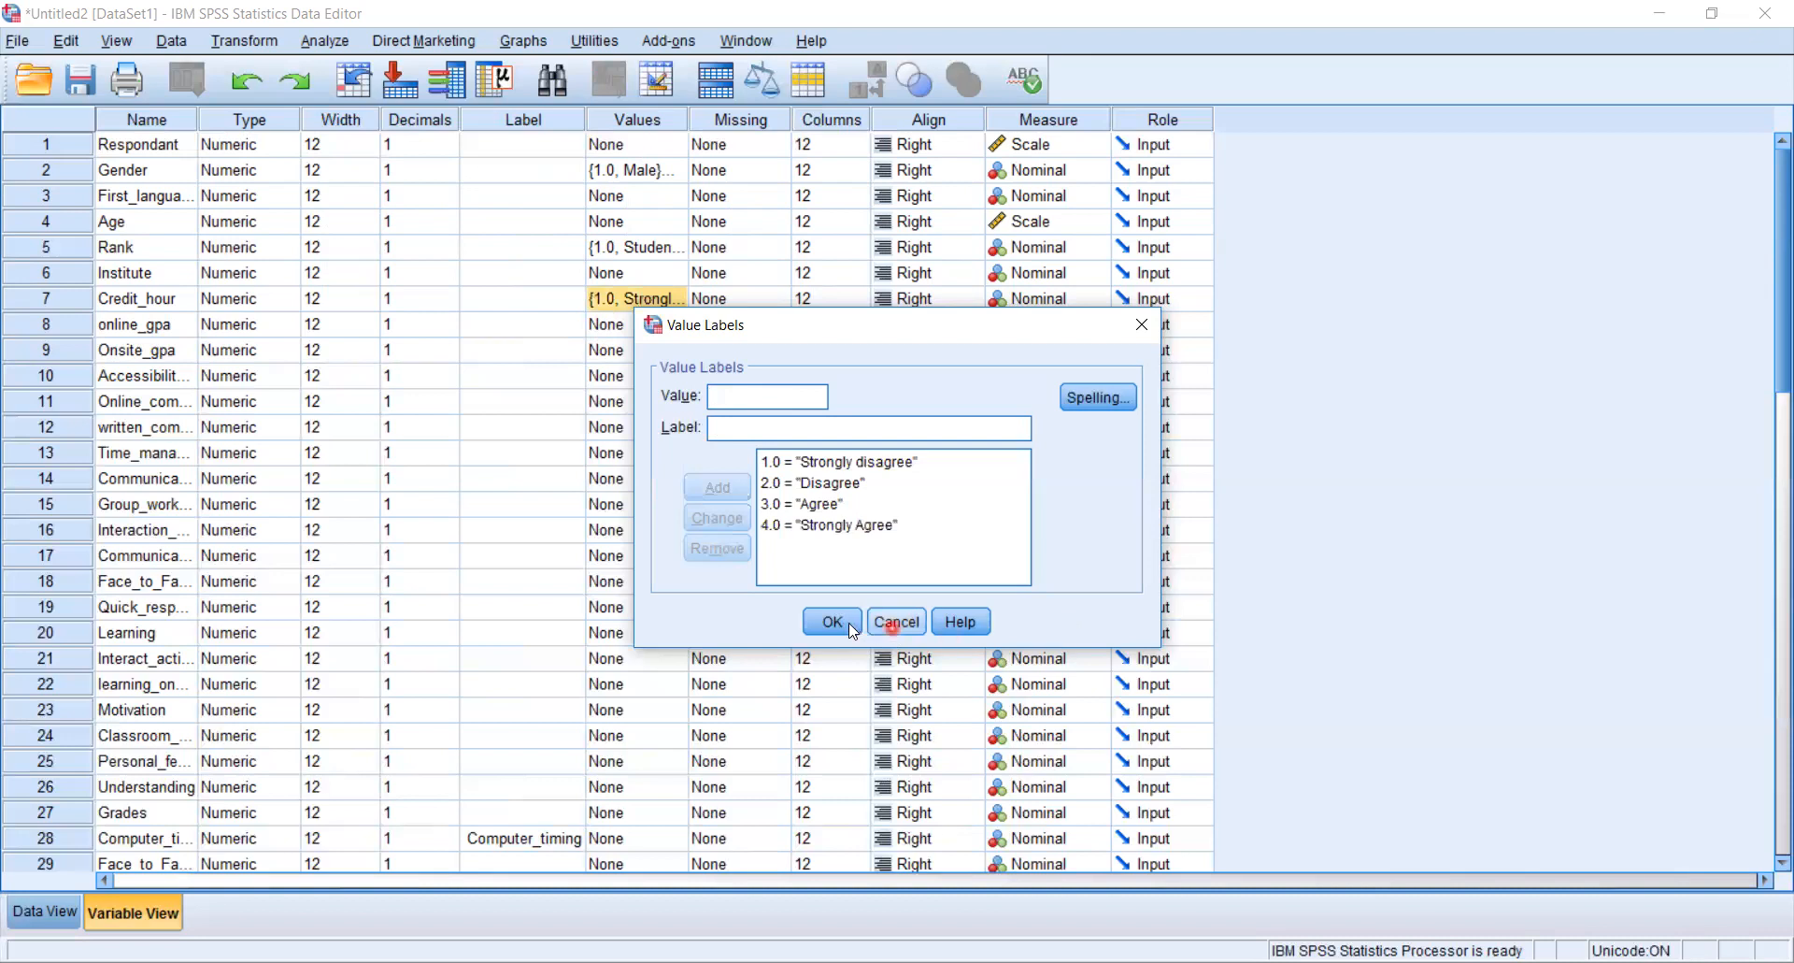
pyautogui.click(832, 621)
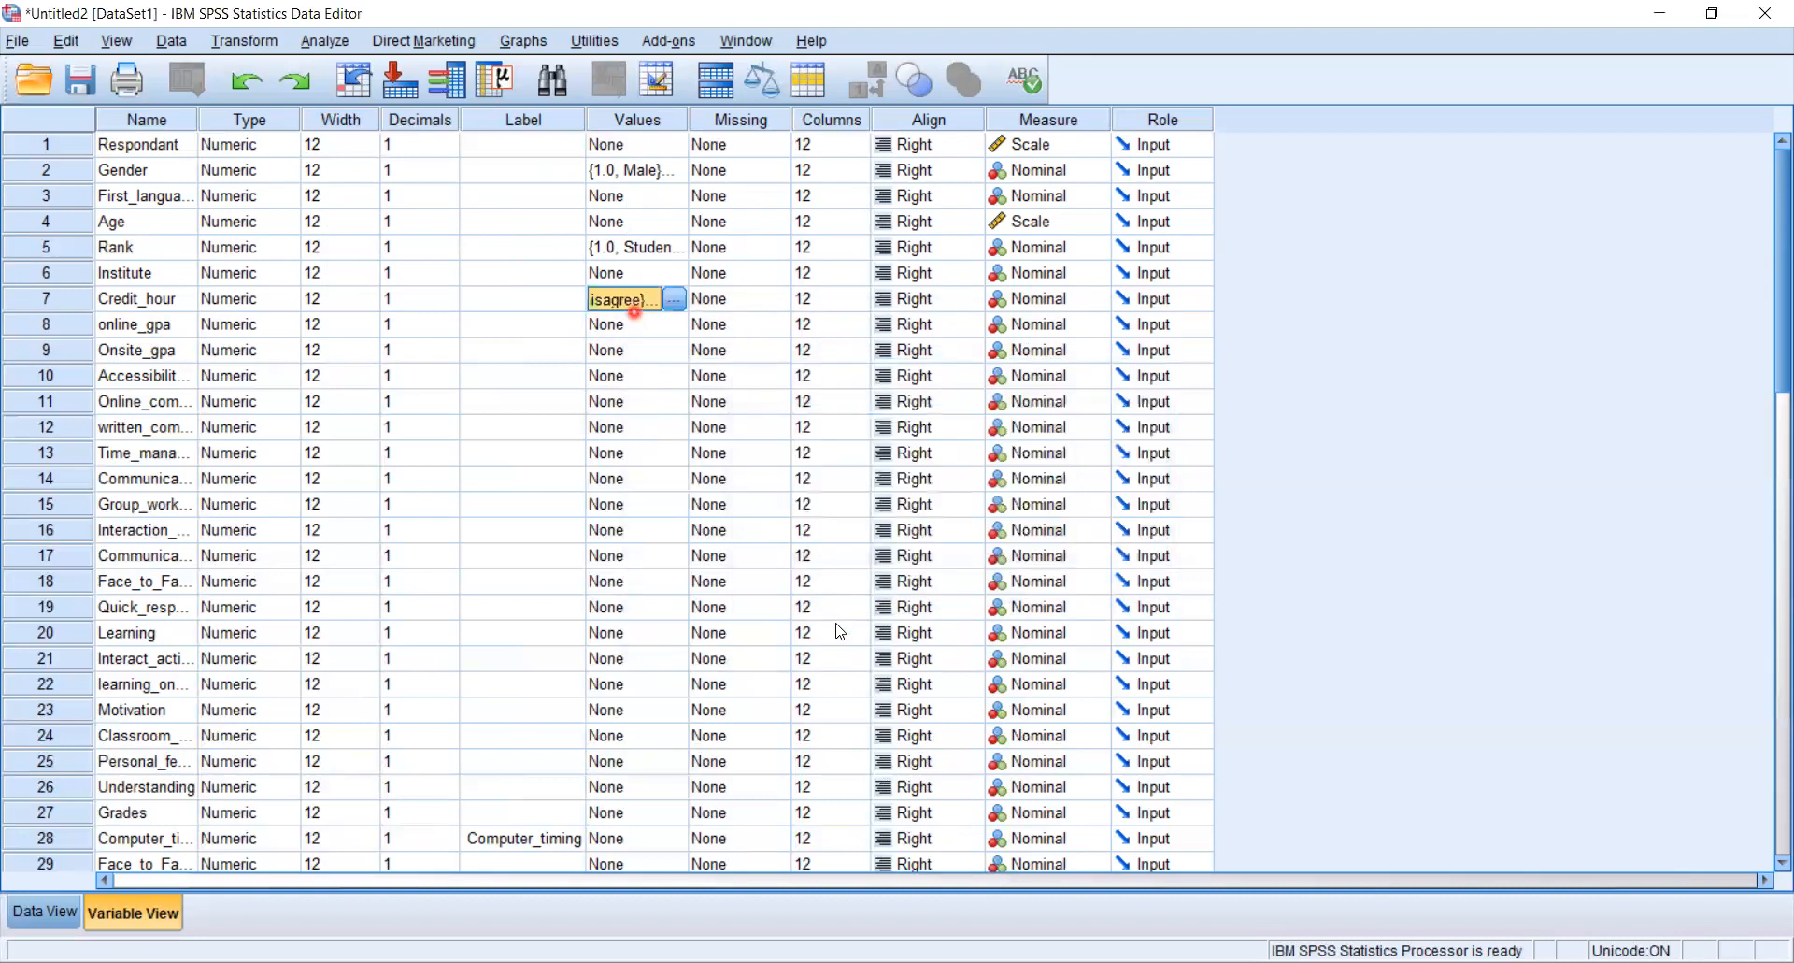
pyautogui.rightClick(641, 300)
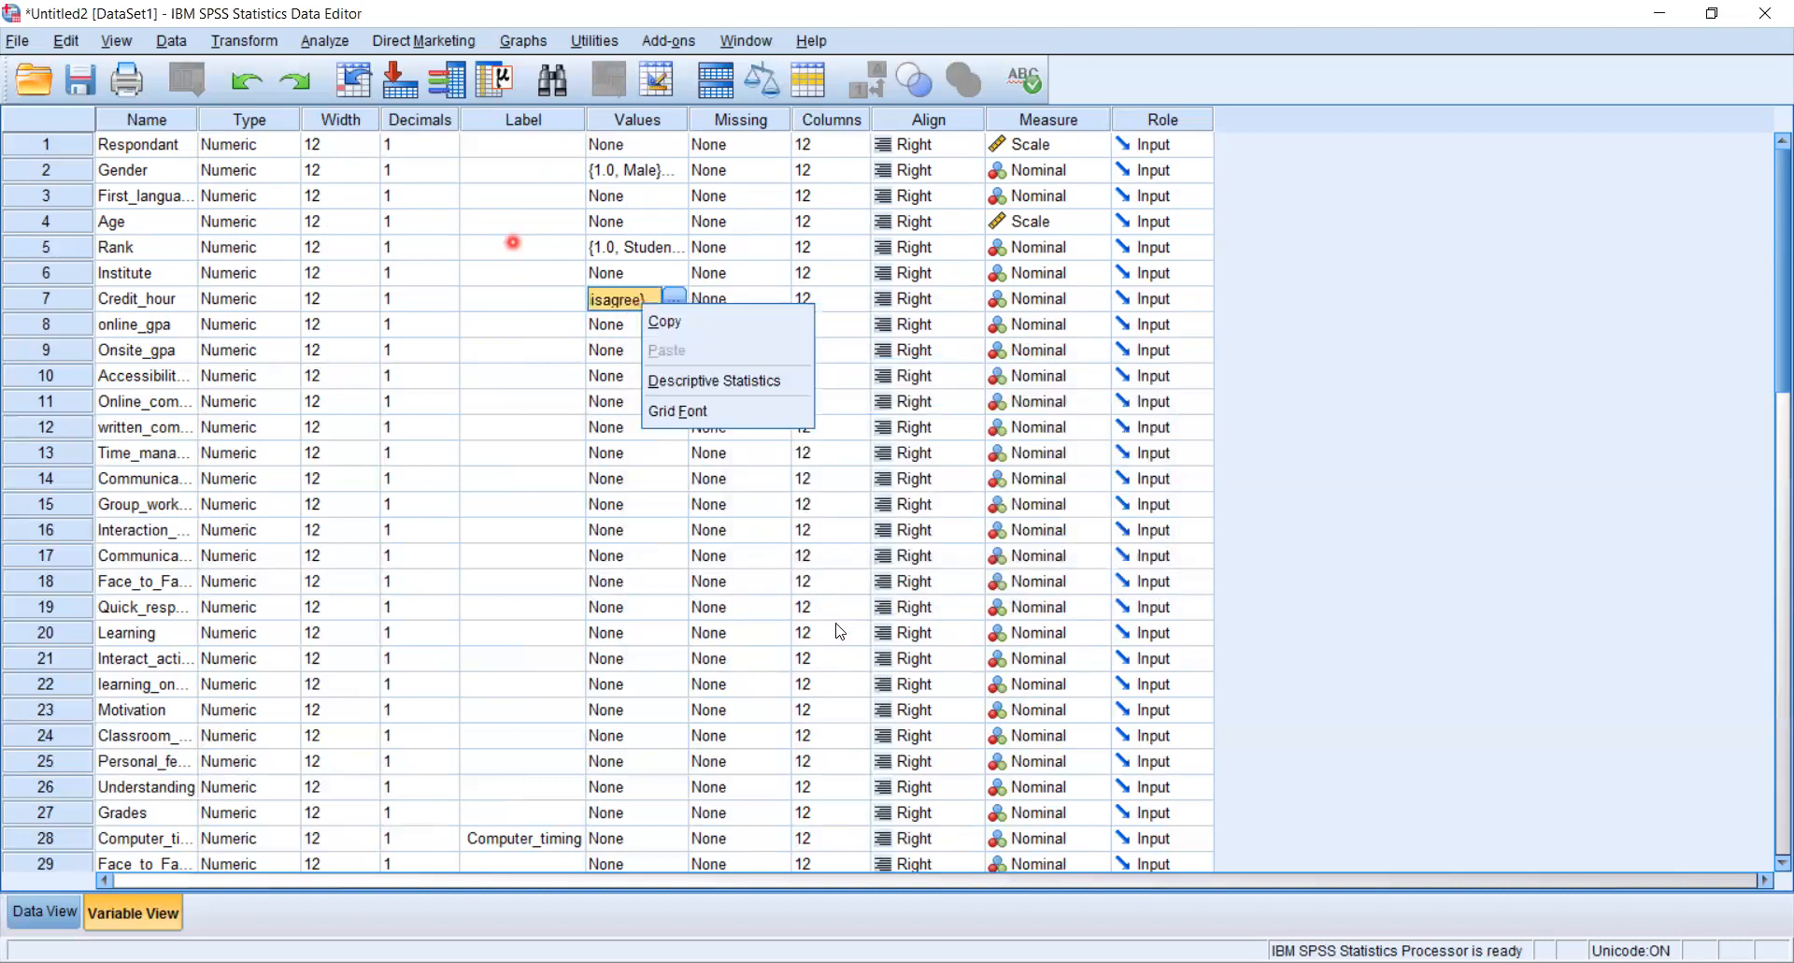
pyautogui.click(653, 324)
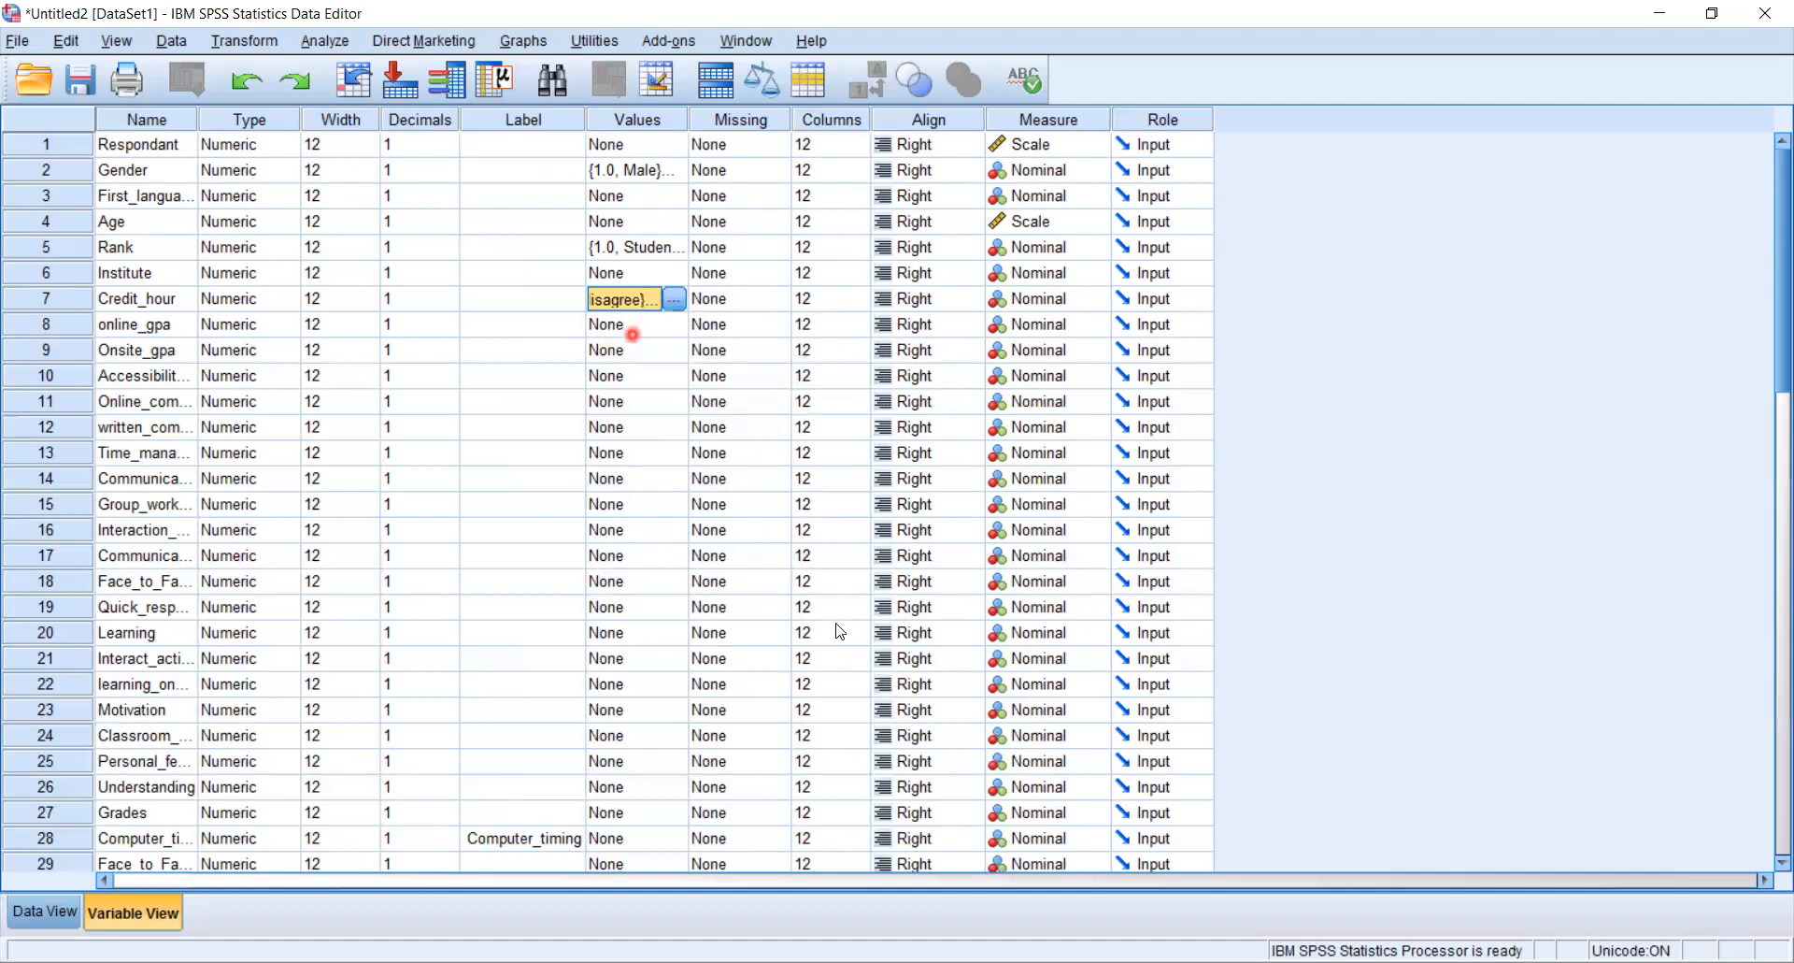
pyautogui.click(623, 327)
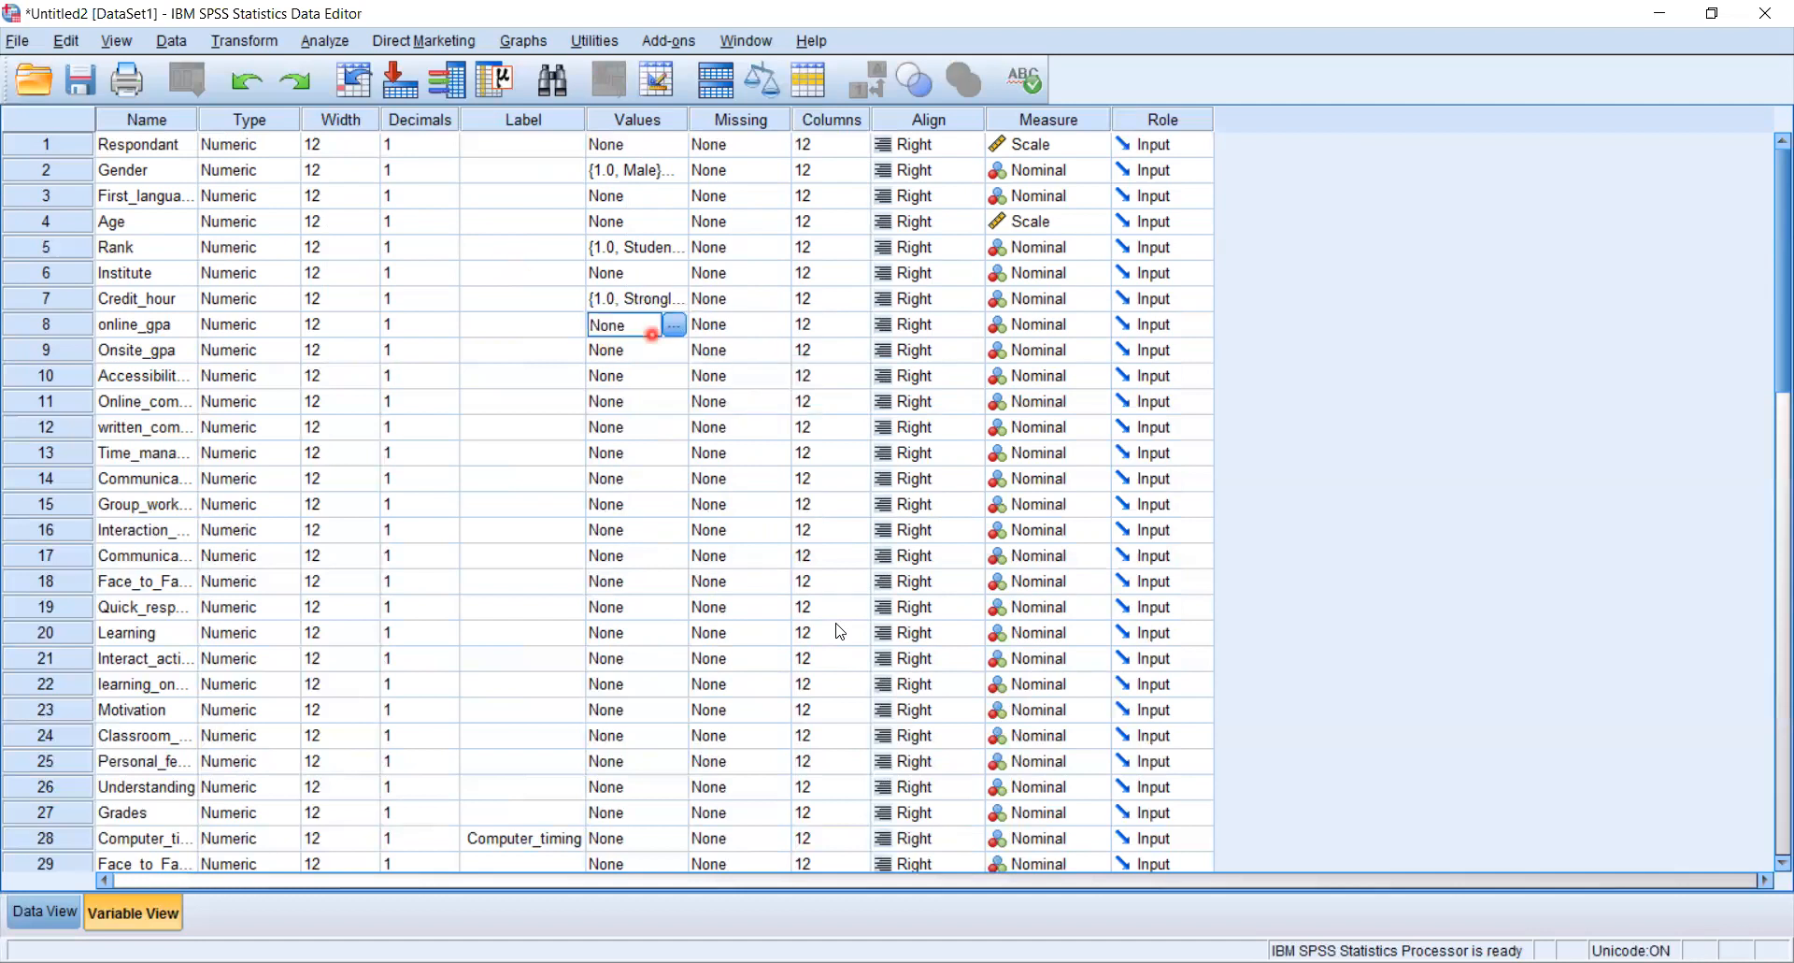
pyautogui.rightClick(636, 326)
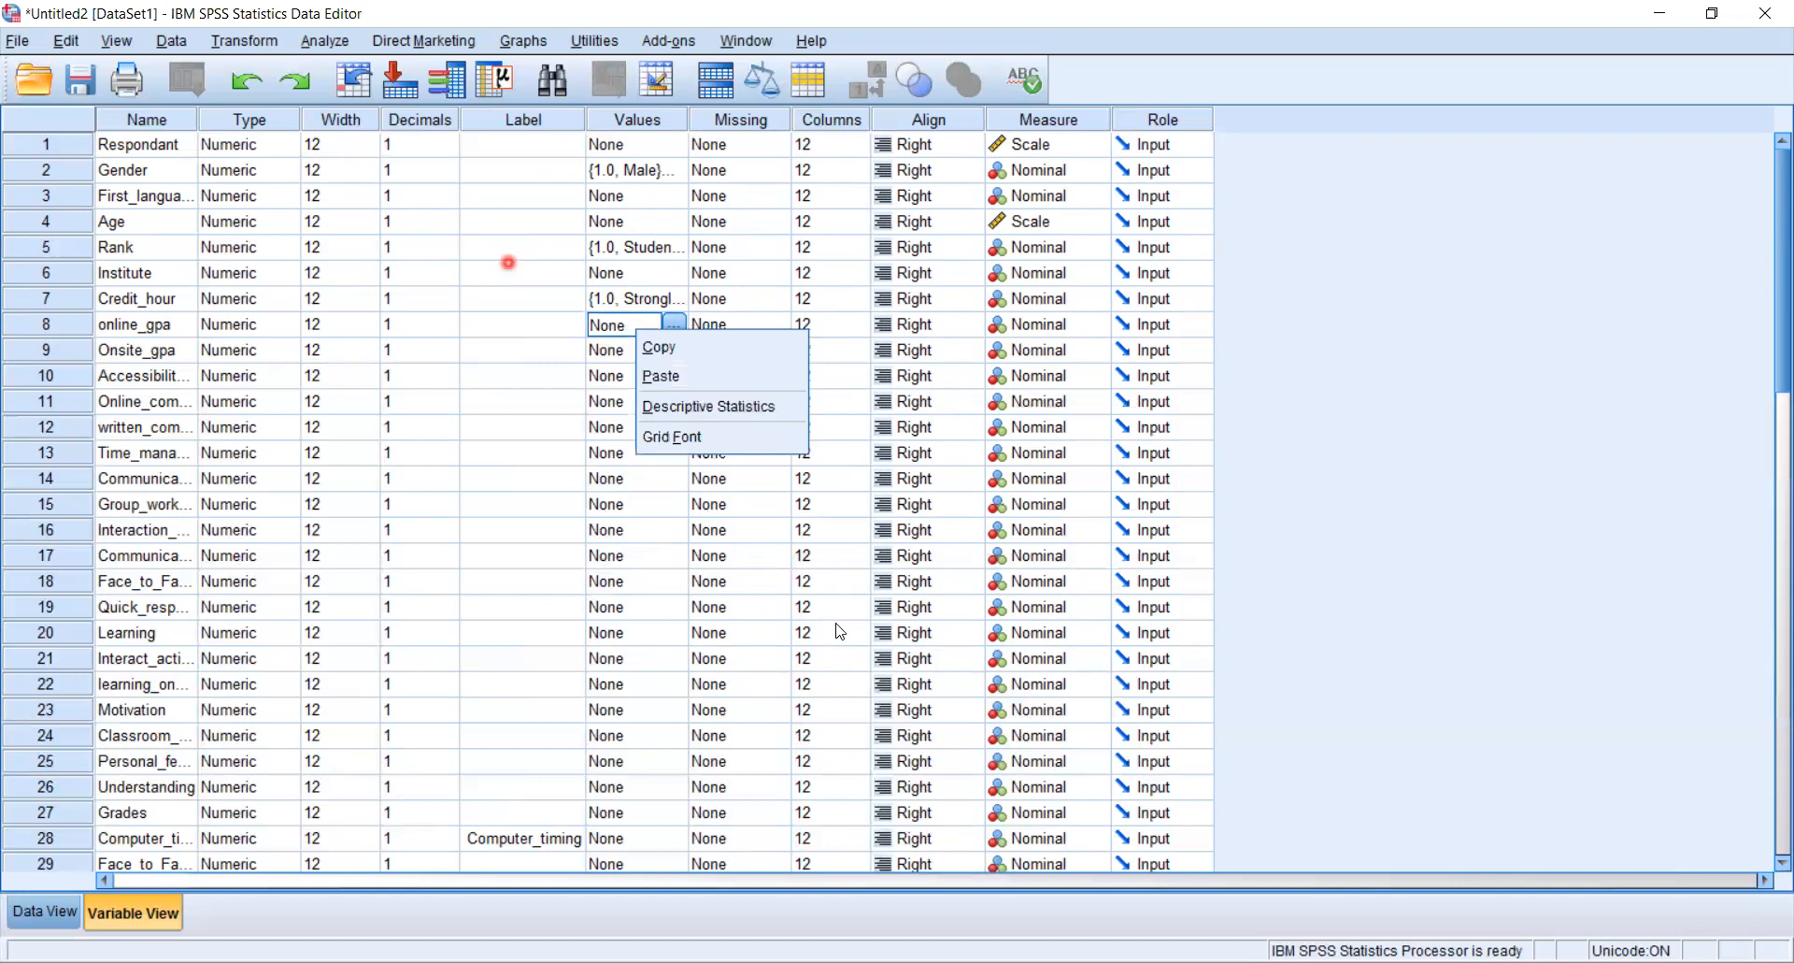
pyautogui.click(661, 375)
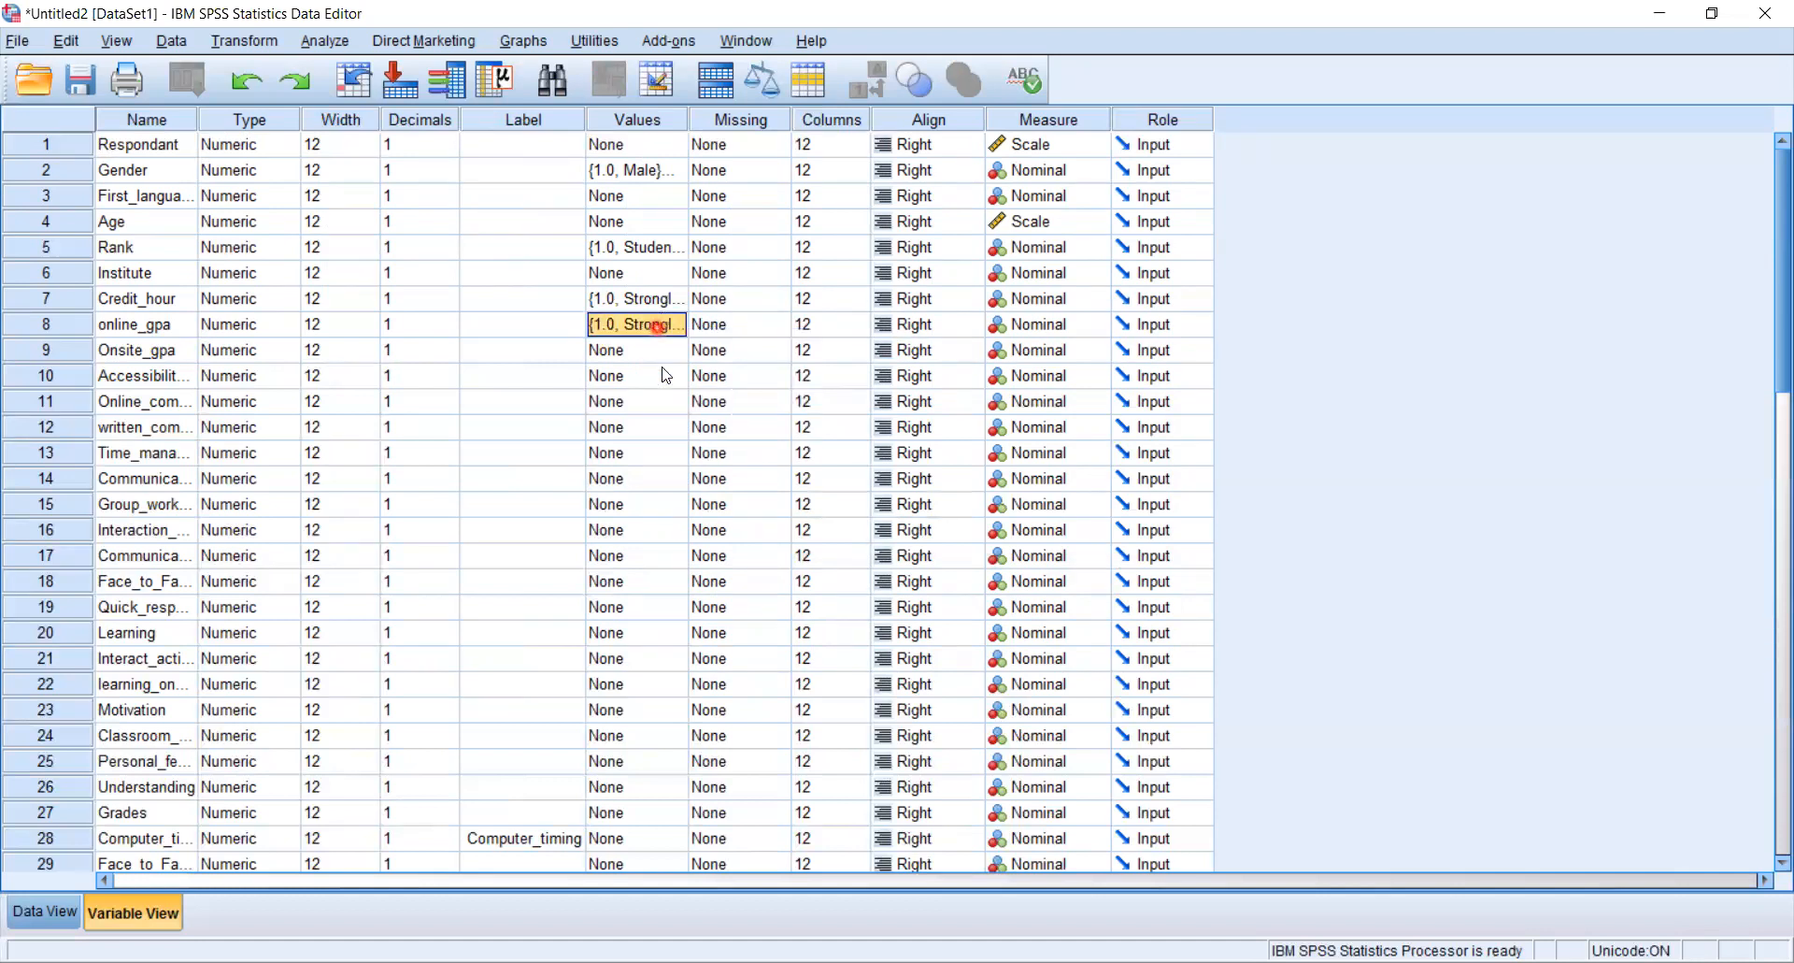
# - Paste the same agreement value labels onto Onsite_gpa
pyautogui.click(657, 330)
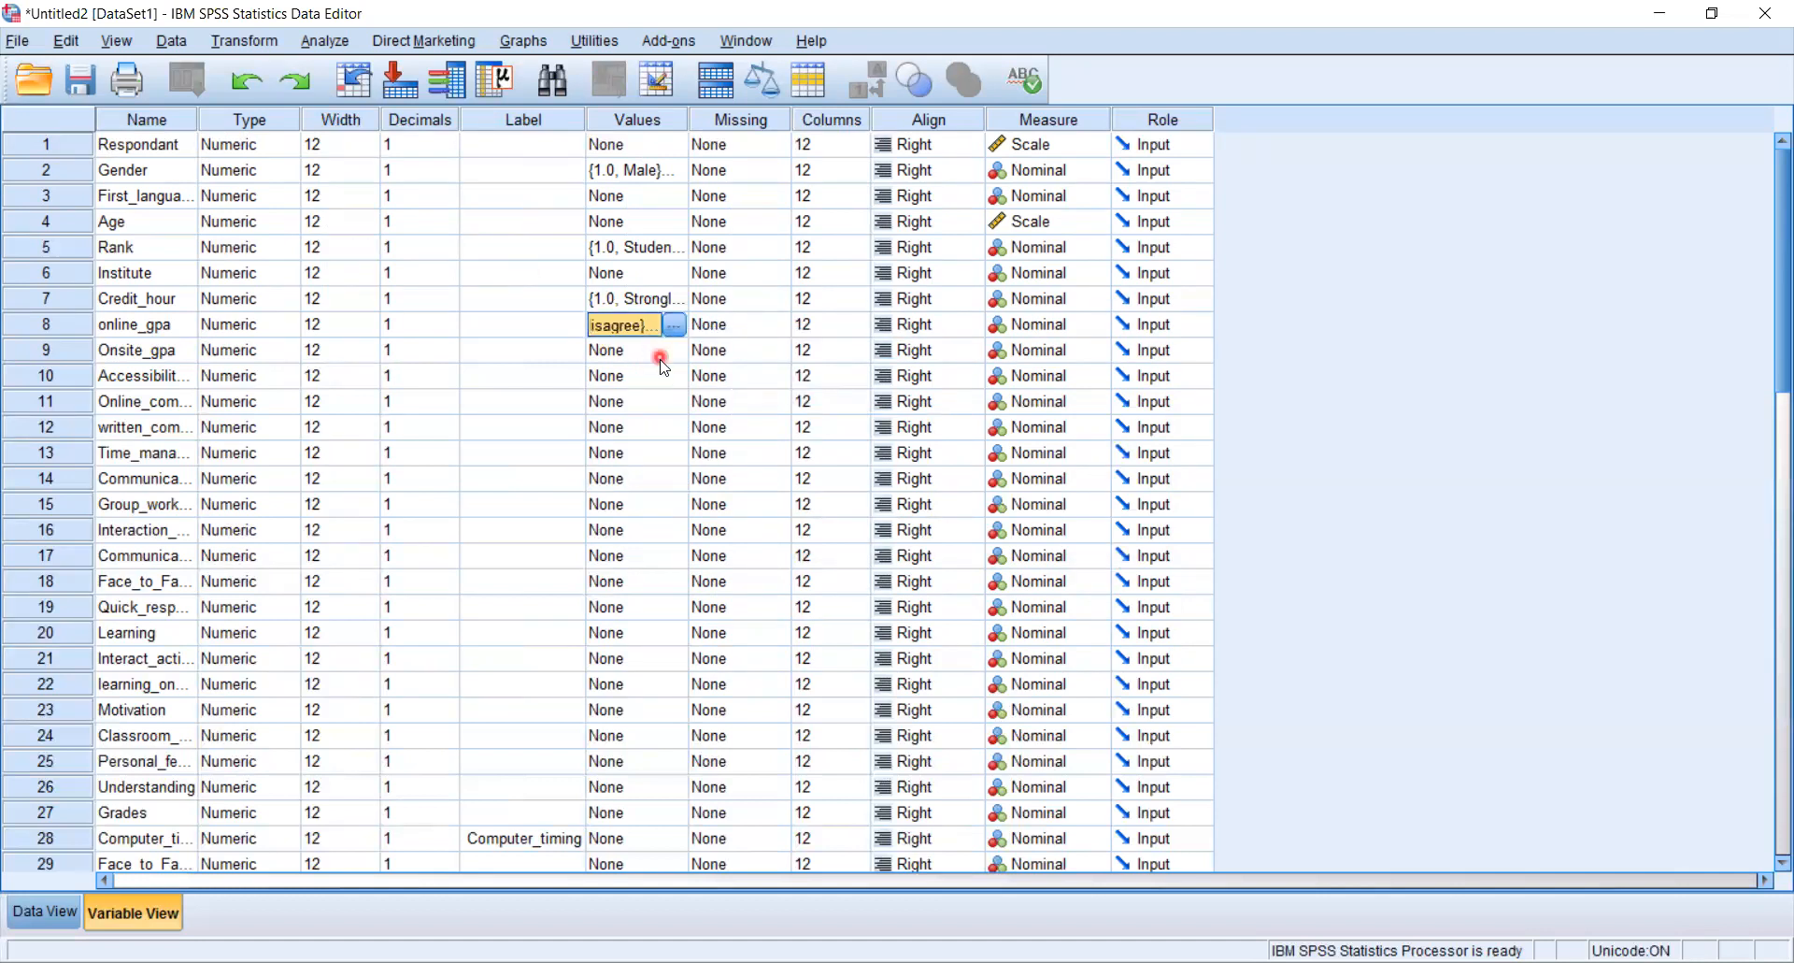
pyautogui.click(645, 353)
pyautogui.rightClick(661, 361)
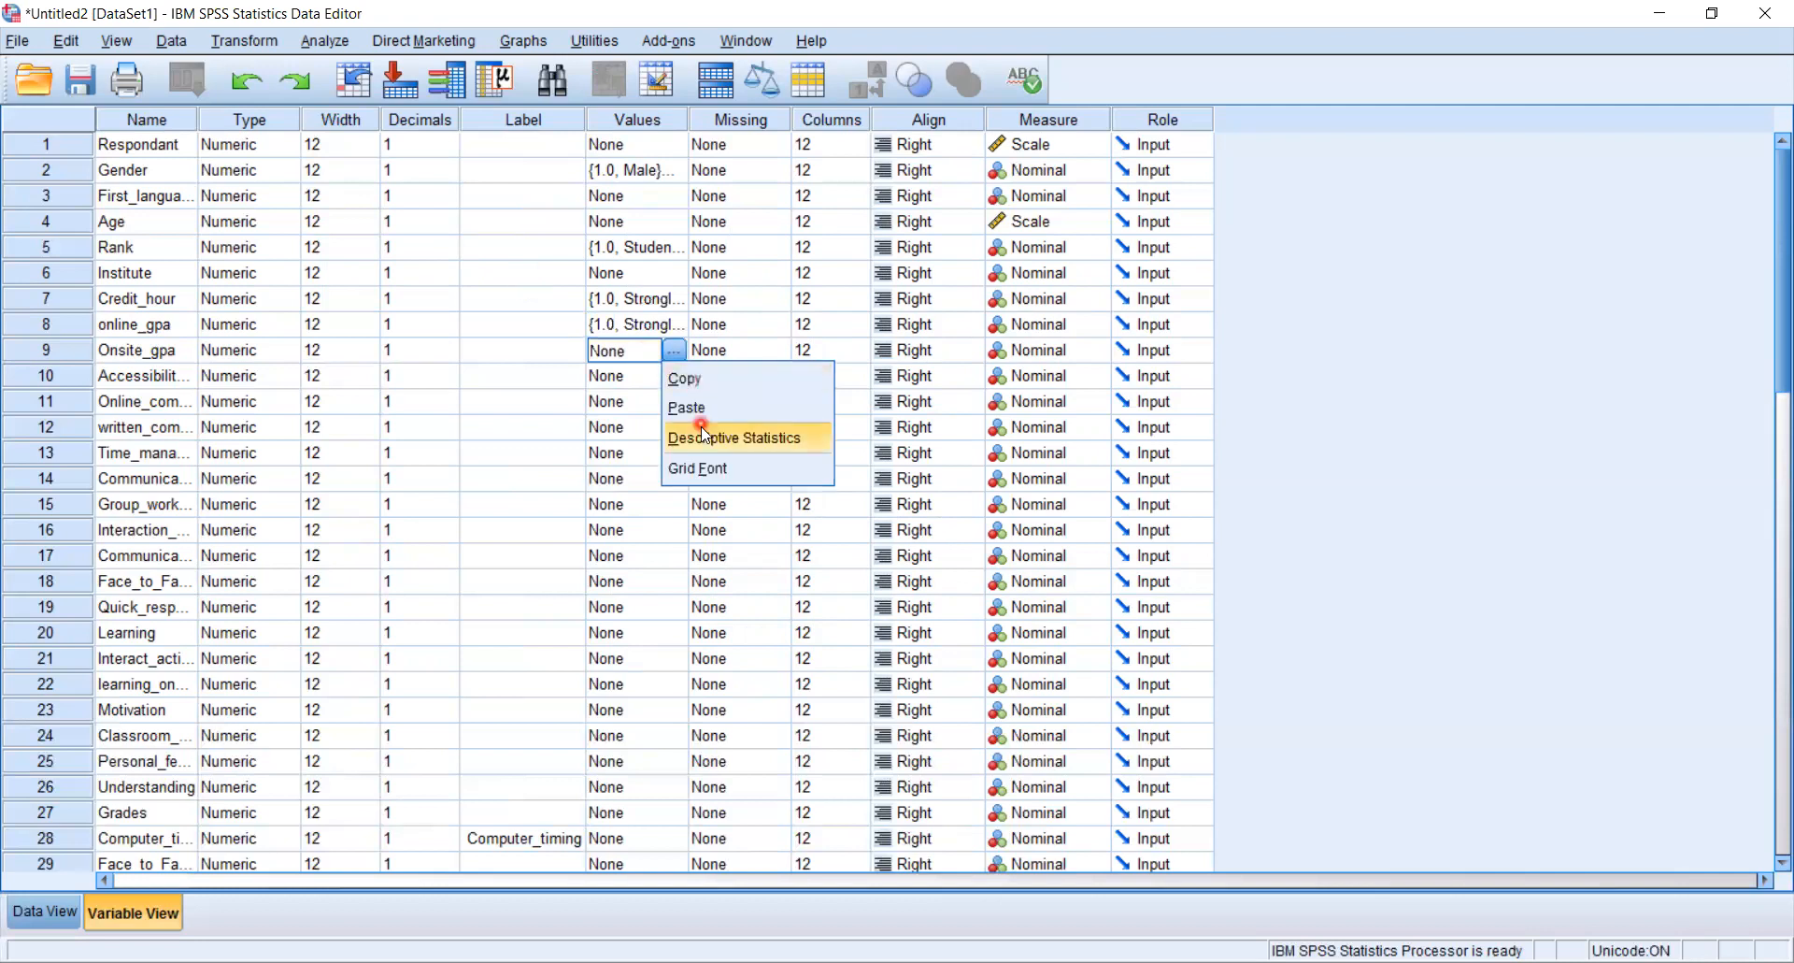
pyautogui.click(711, 408)
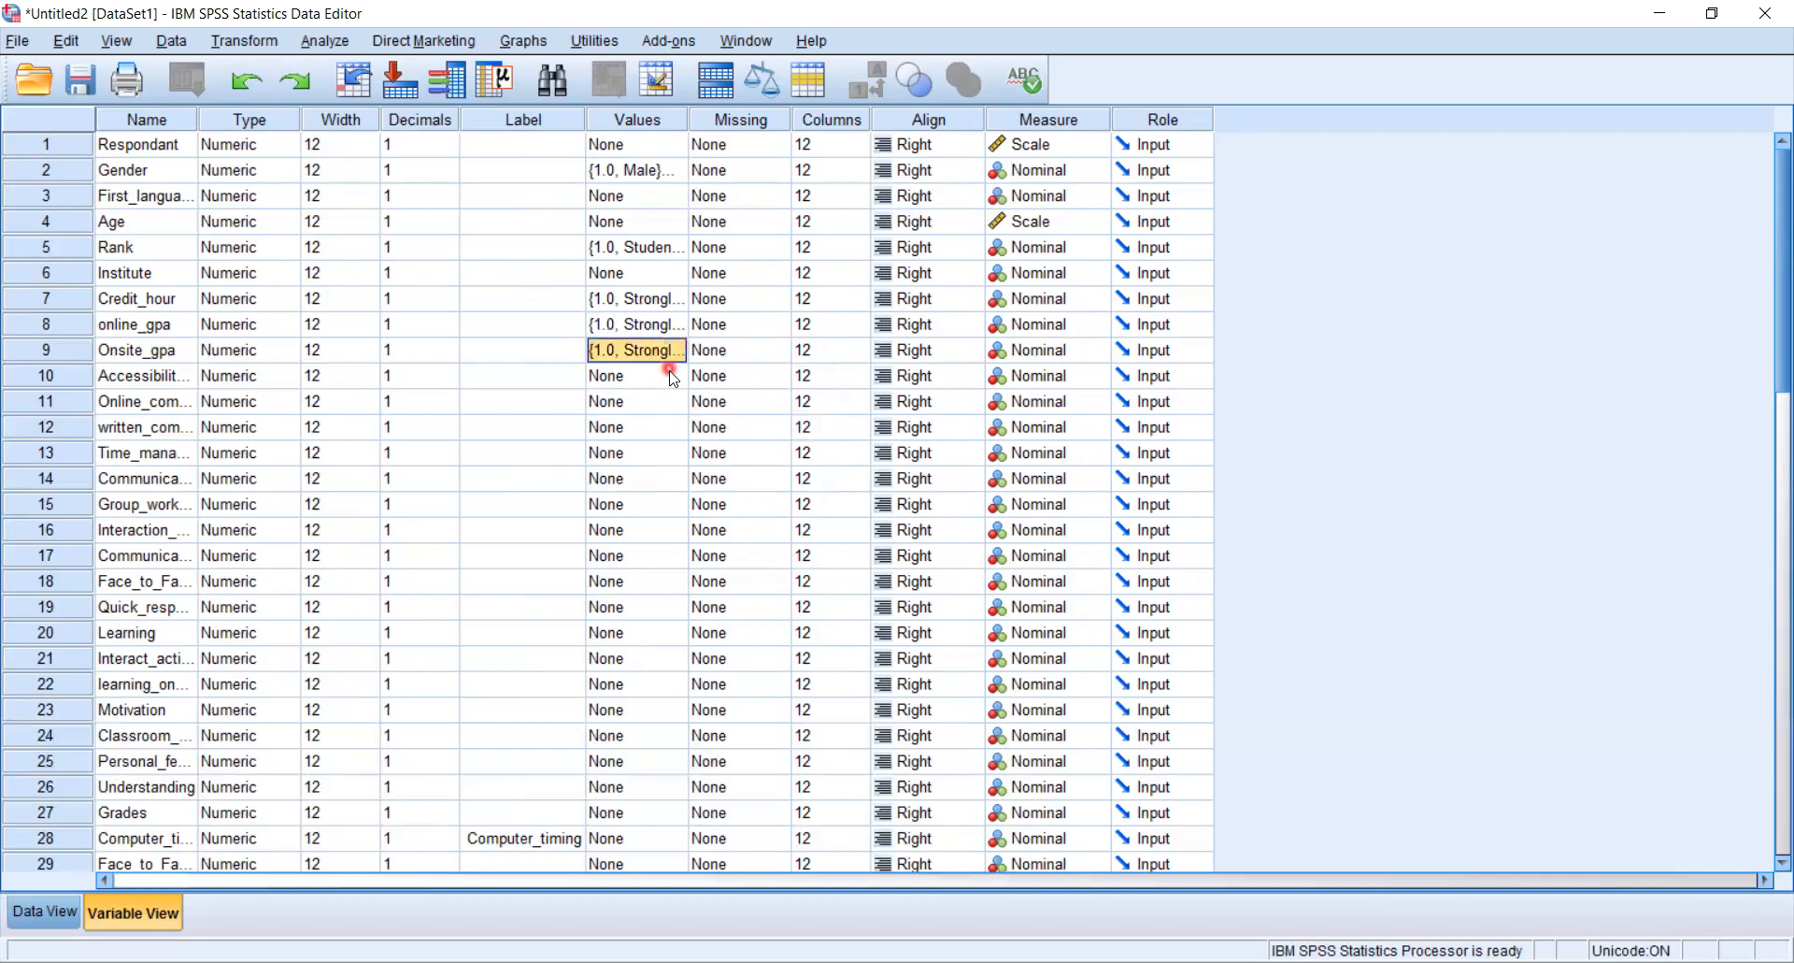
# - Paste the same agreement value labels onto Accessibility_of_internet
pyautogui.click(669, 381)
pyautogui.click(674, 376)
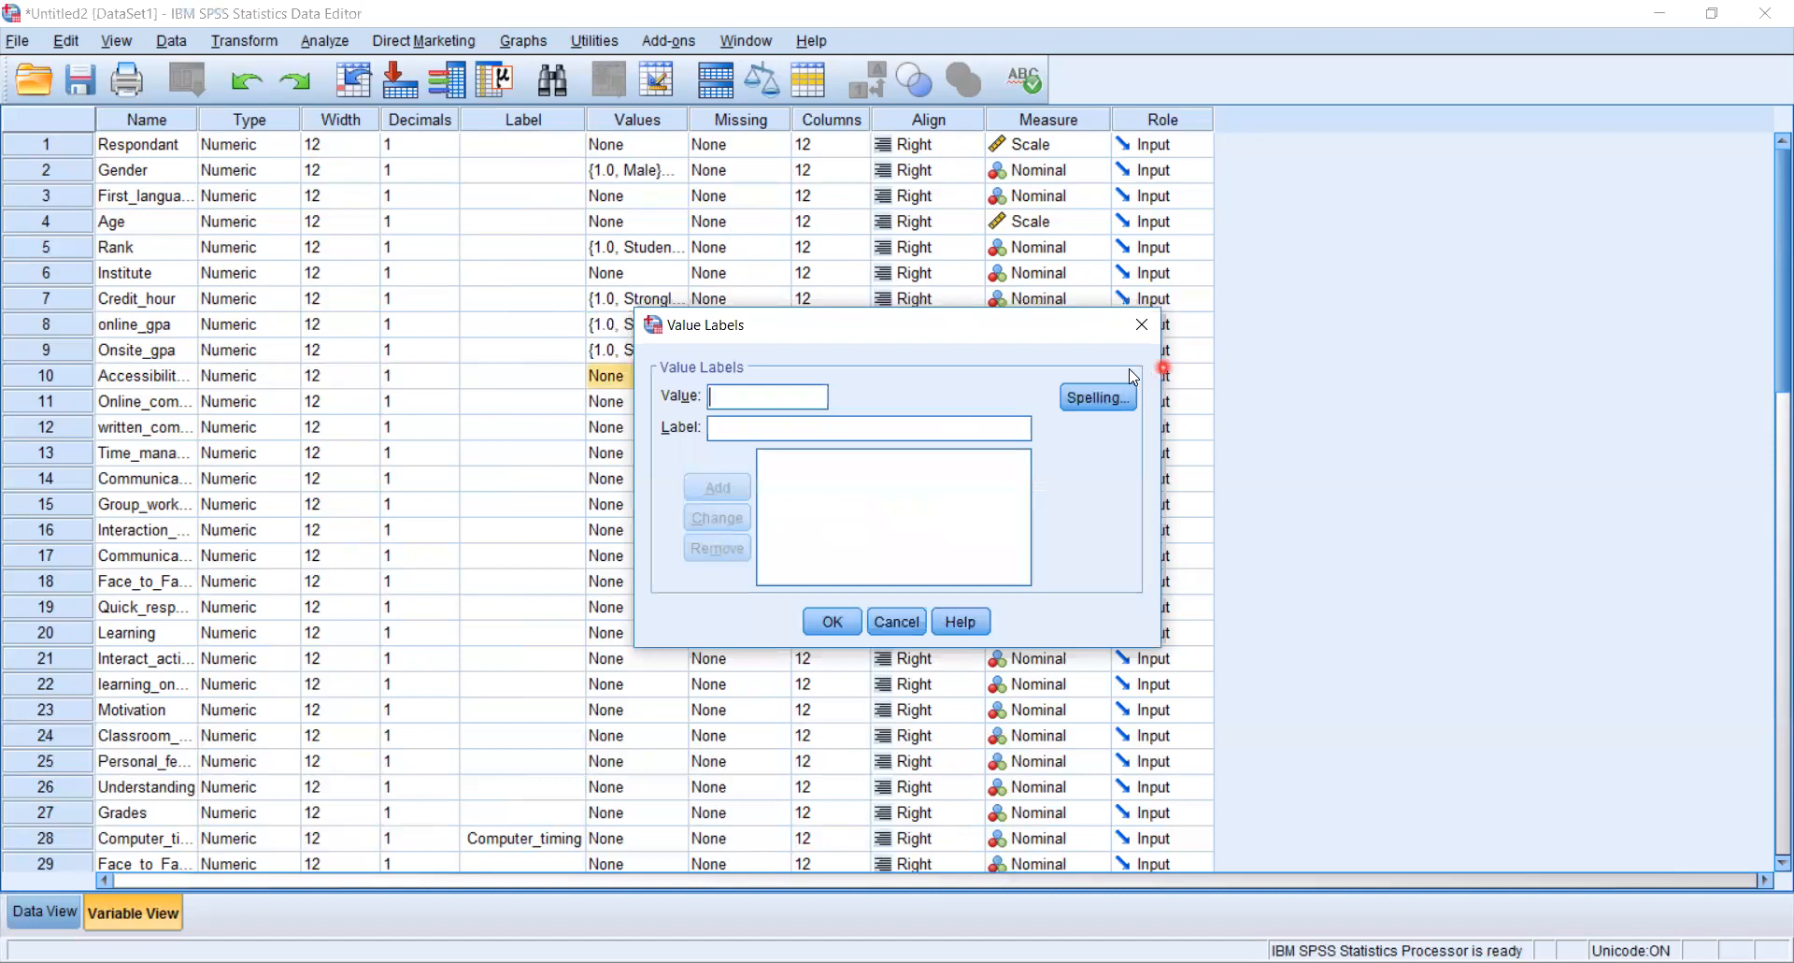
pyautogui.click(913, 626)
pyautogui.rightClick(632, 383)
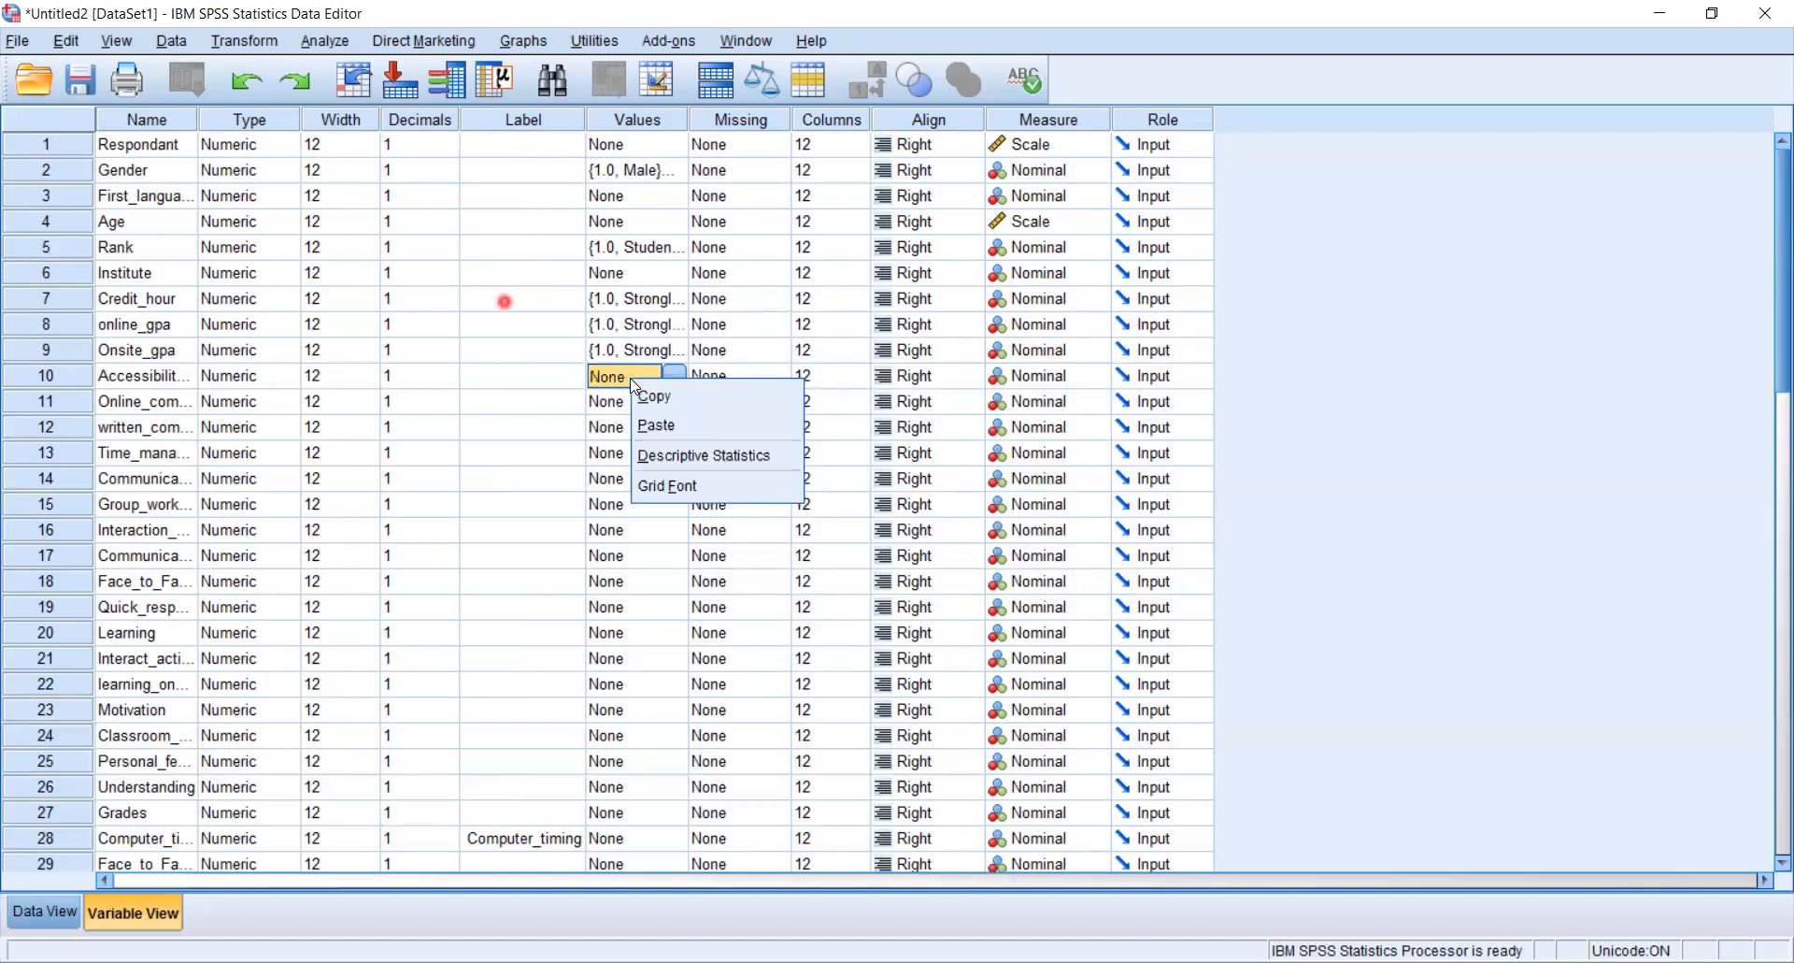
pyautogui.click(662, 434)
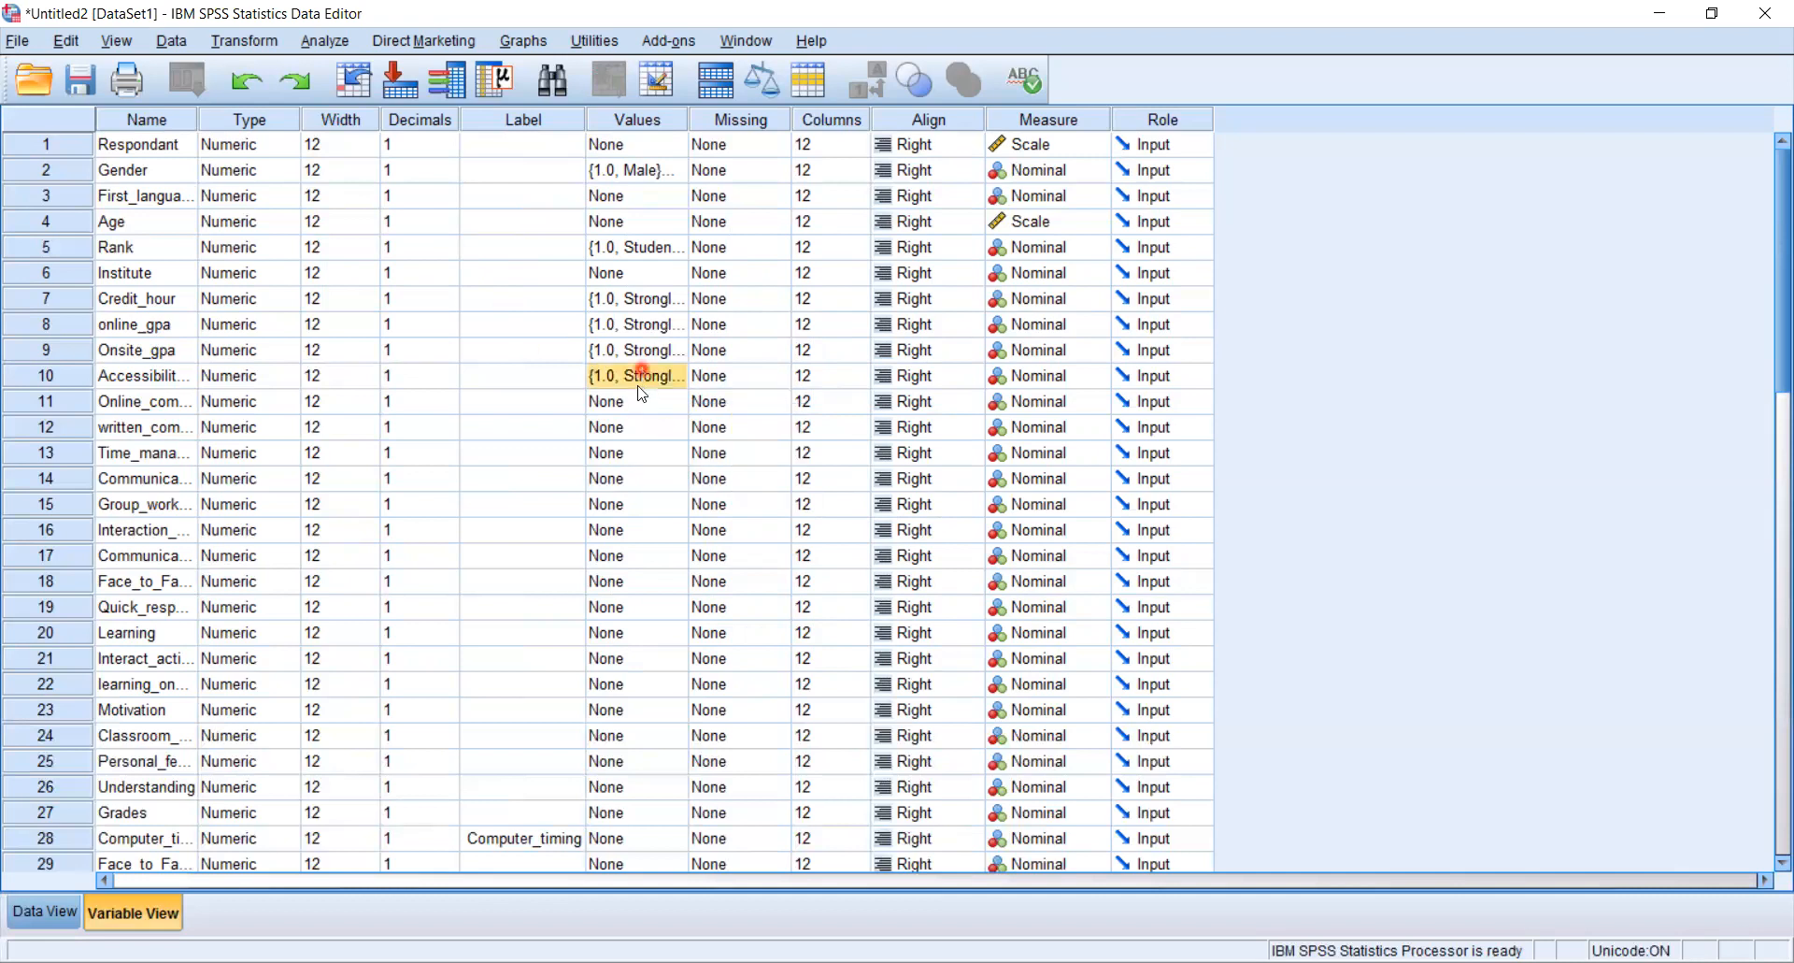
# - Paste the copied agreement value labels onto Online_communication
pyautogui.click(639, 401)
pyautogui.rightClick(637, 413)
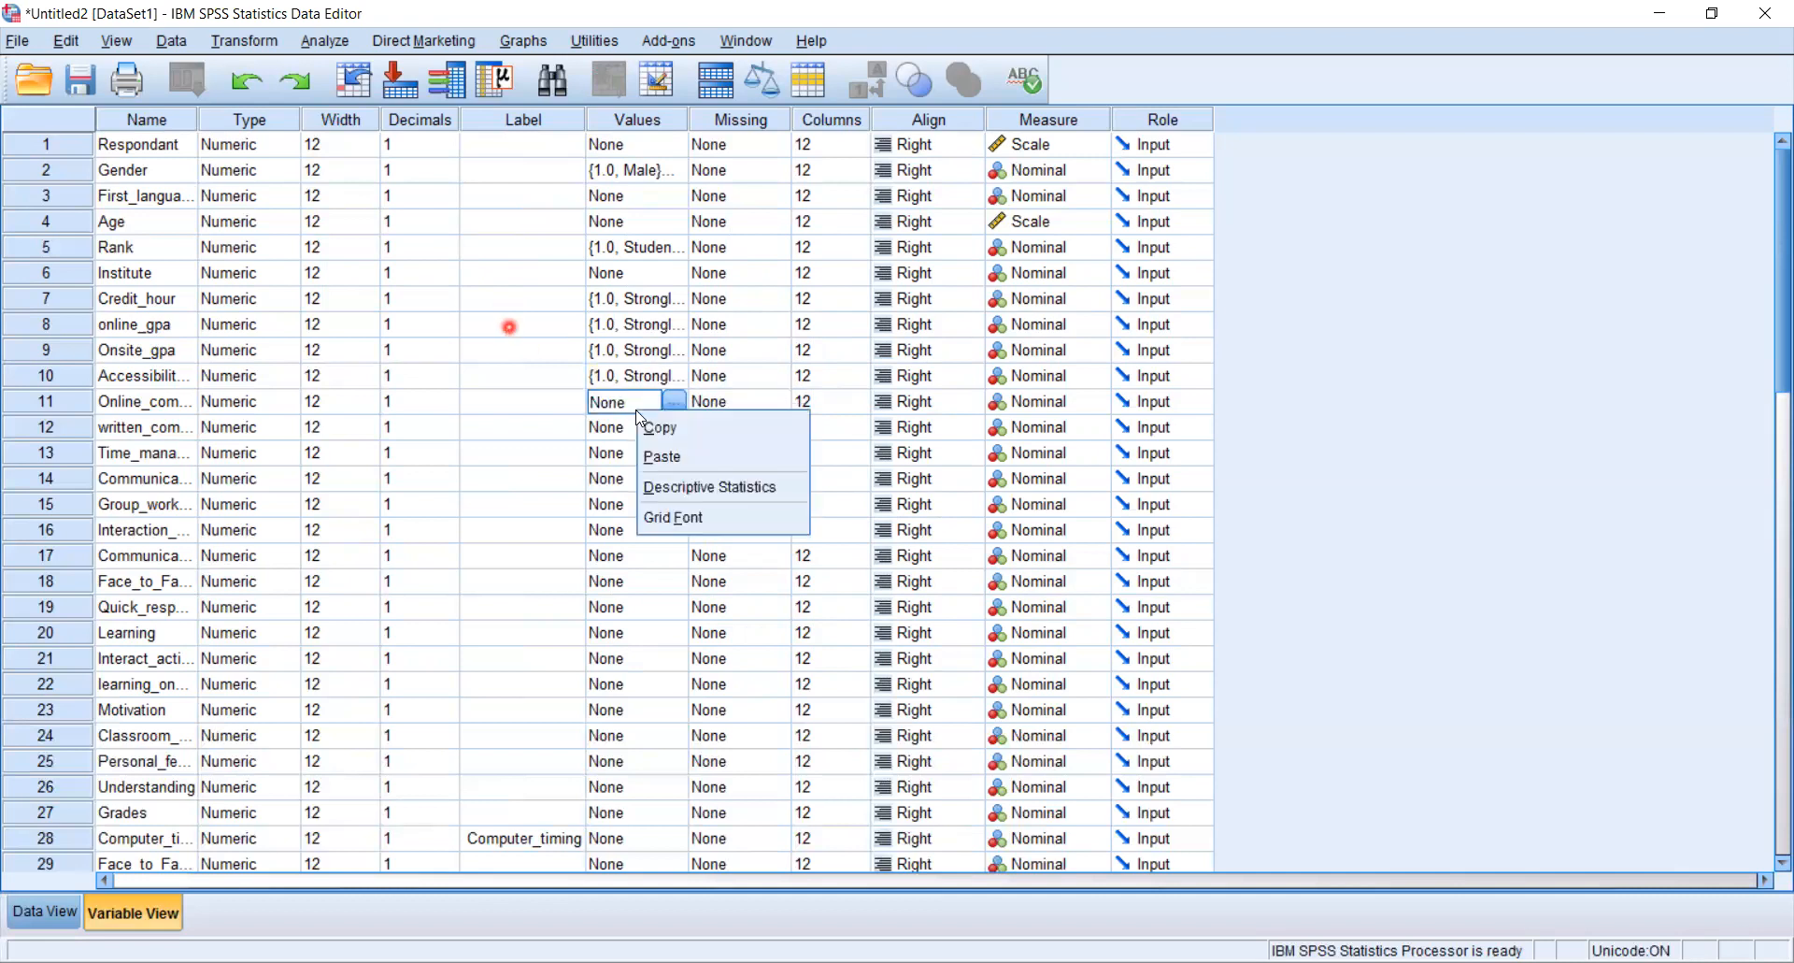
pyautogui.click(657, 455)
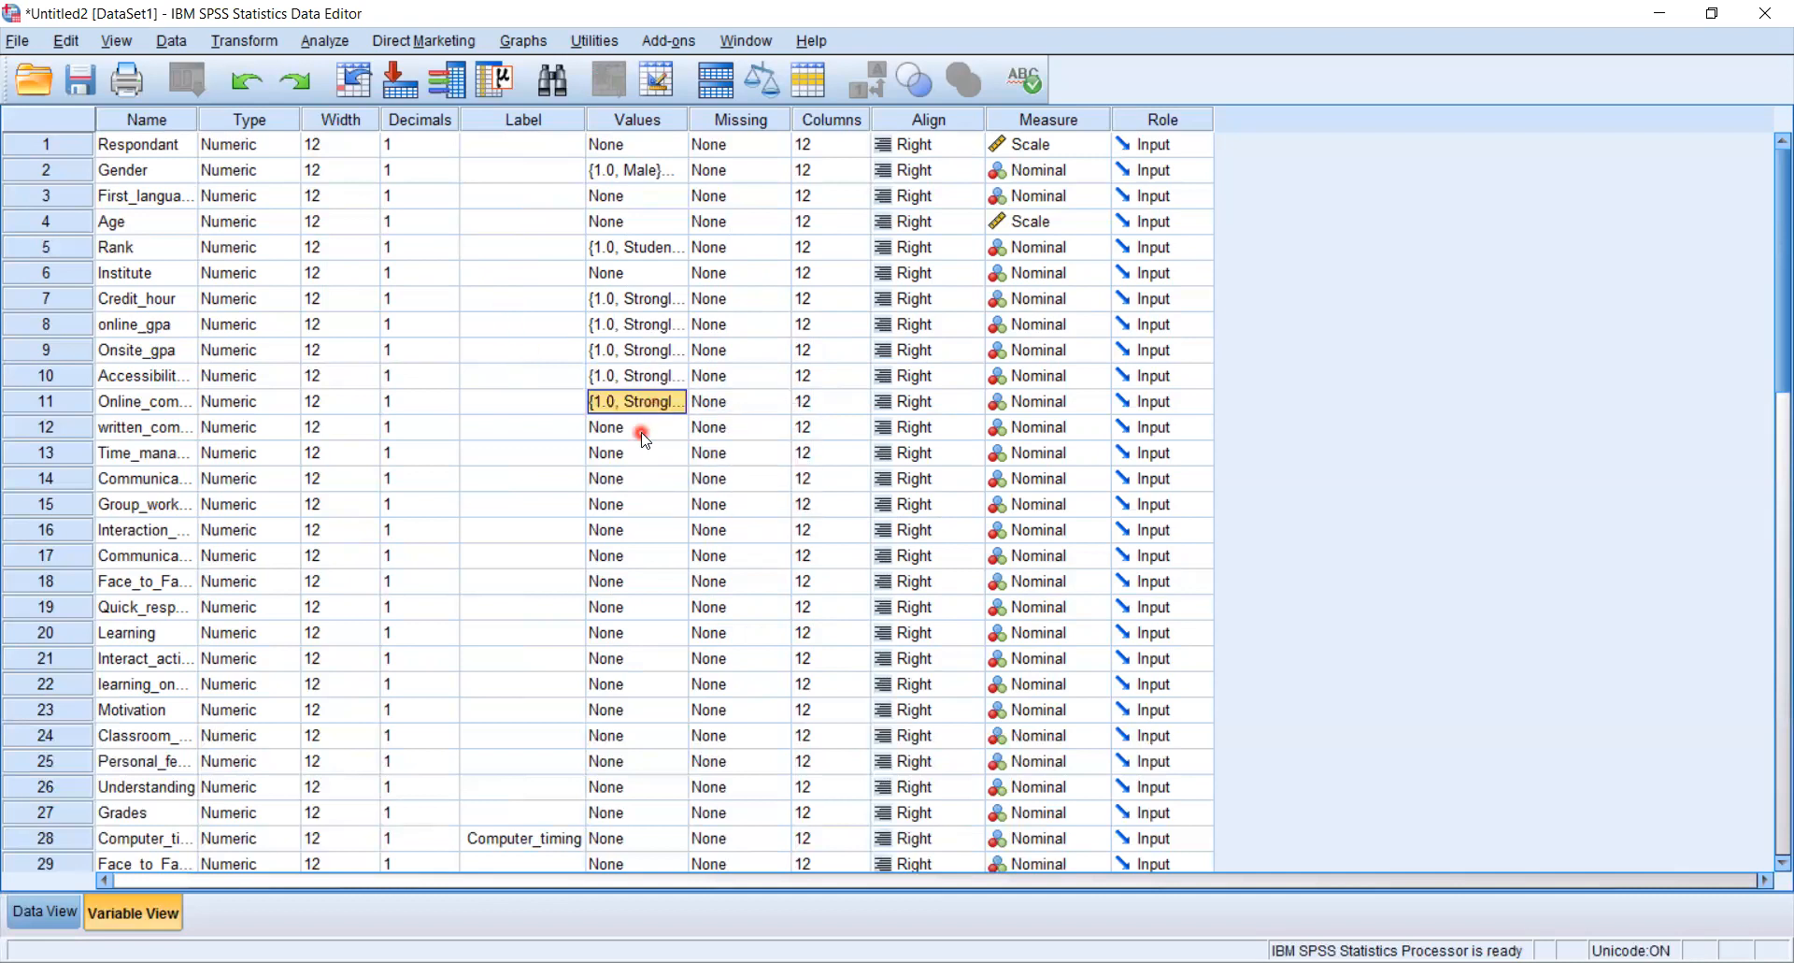
# - Paste the same agreement value labels onto written_communication
pyautogui.click(642, 434)
pyautogui.rightClick(644, 440)
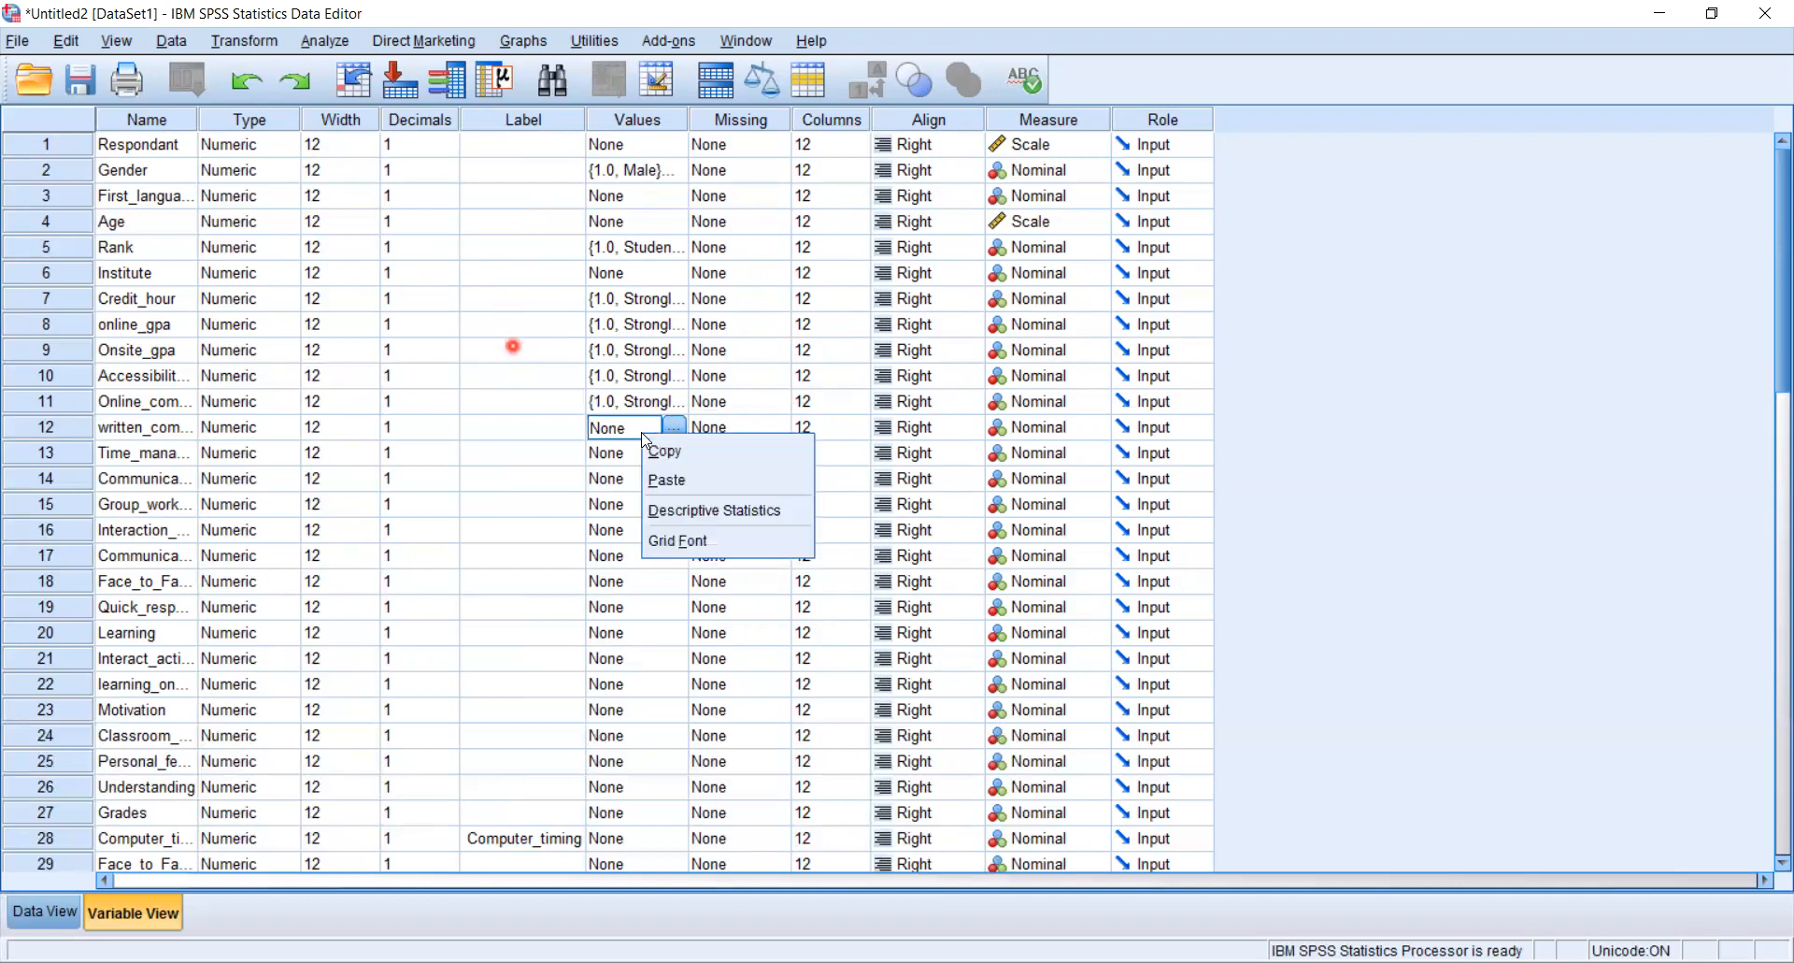
pyautogui.click(657, 482)
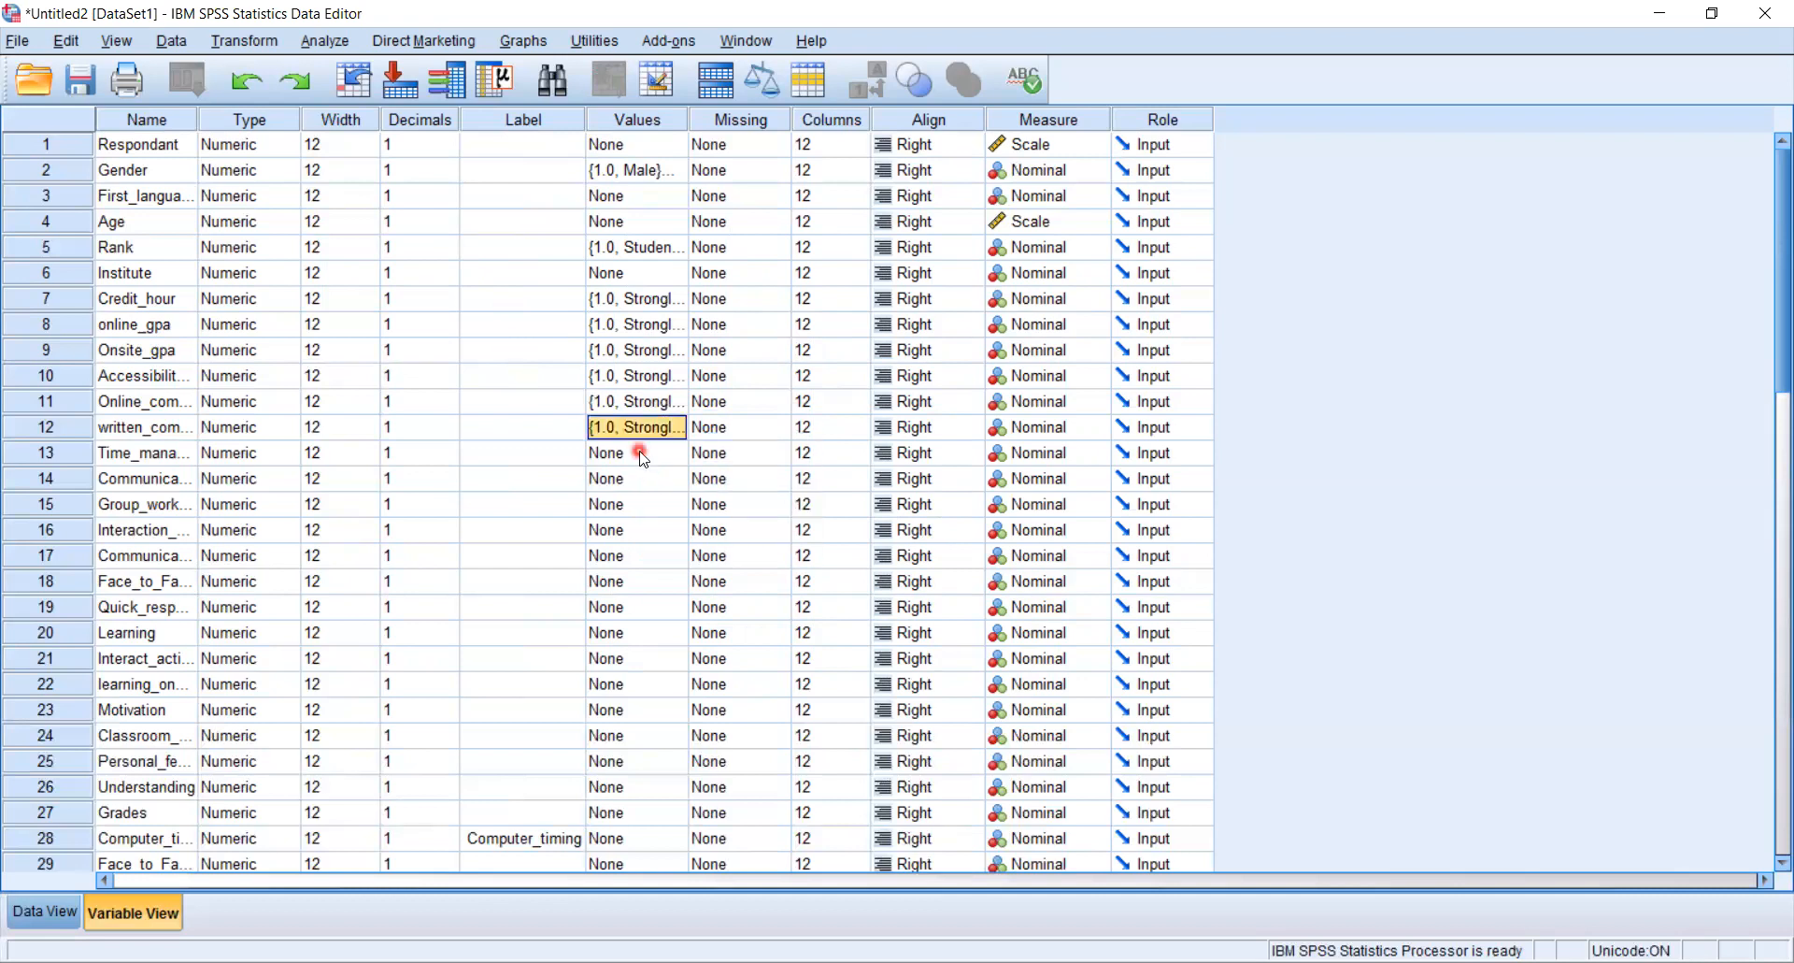
# - Paste the same agreement value labels onto Time_management
pyautogui.click(642, 454)
pyautogui.rightClick(642, 457)
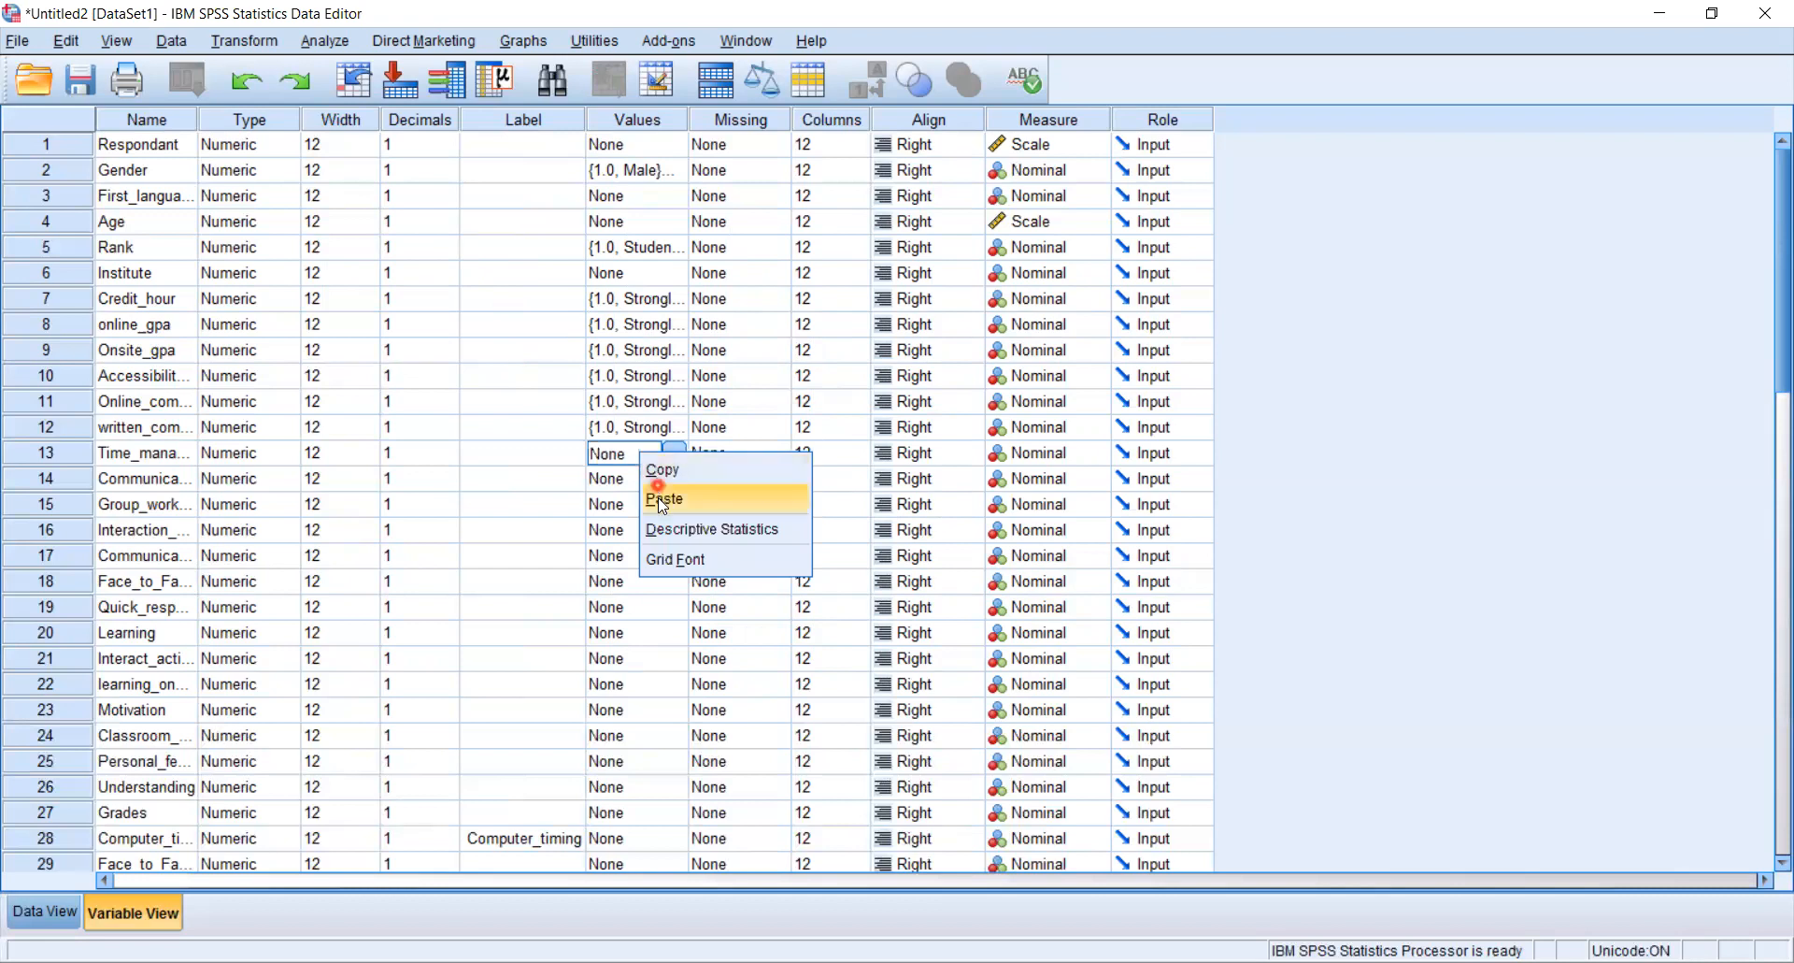
pyautogui.click(658, 496)
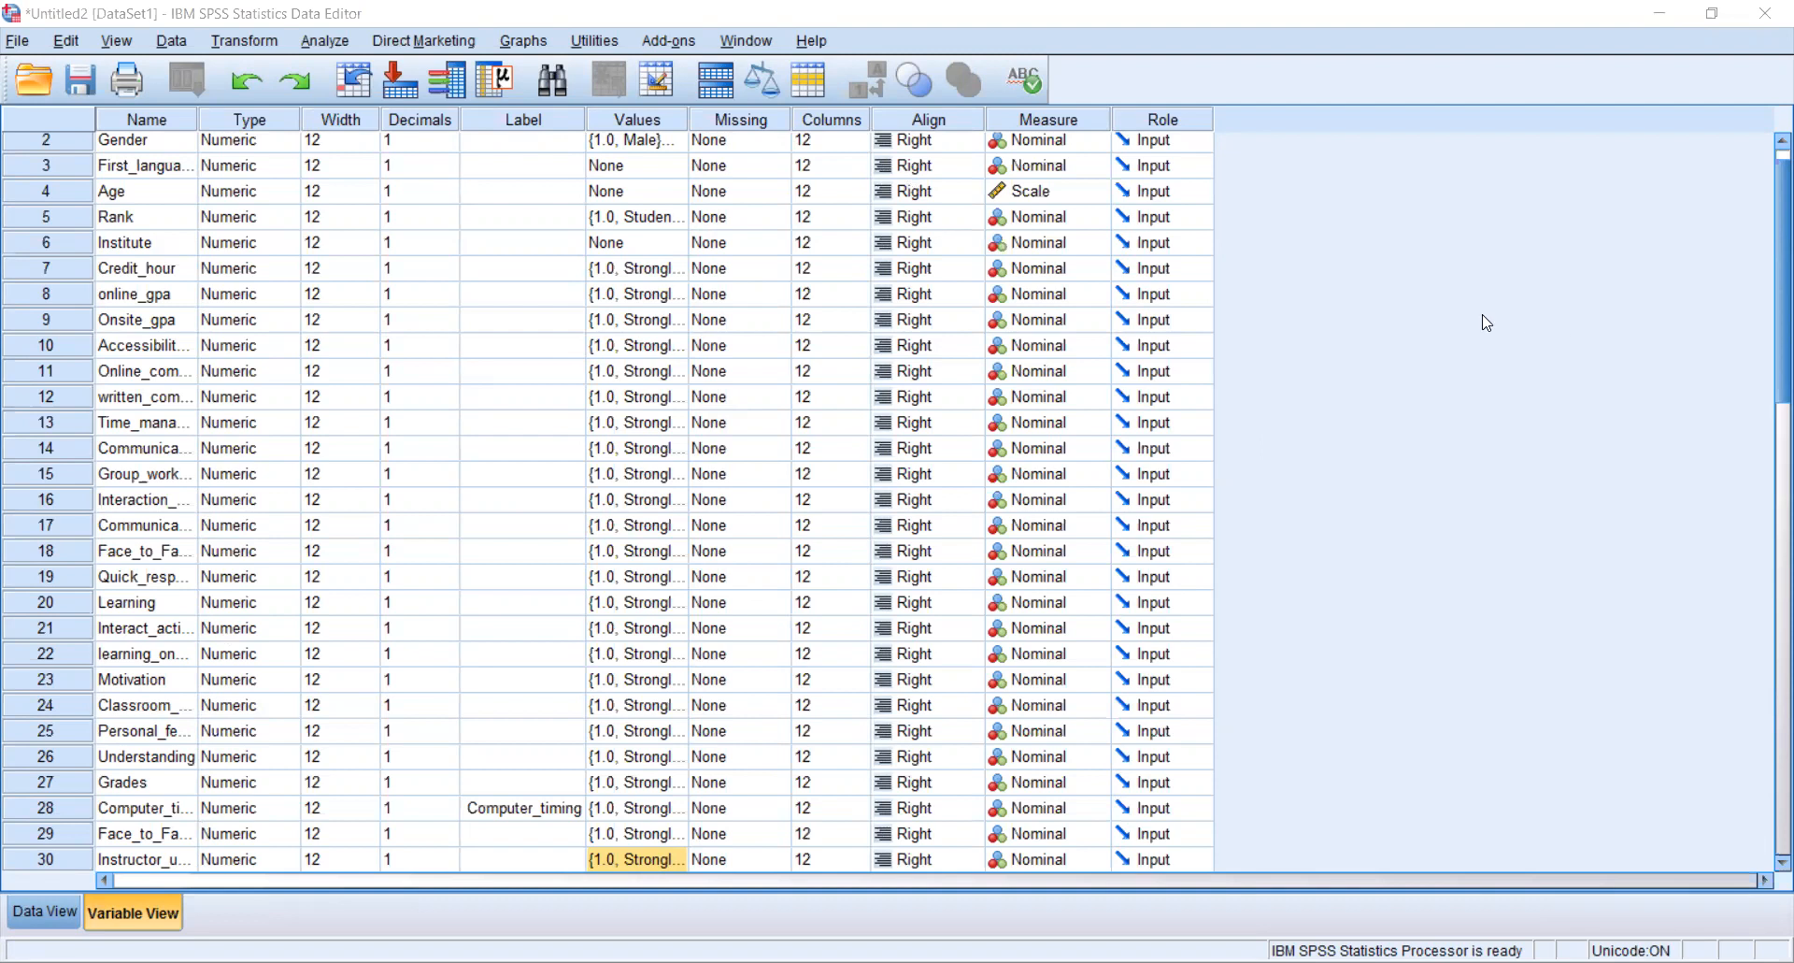
# - Set the decimals of every variable from Gender down to written_communication to 0
pyautogui.hotkey('ctrl', 't')
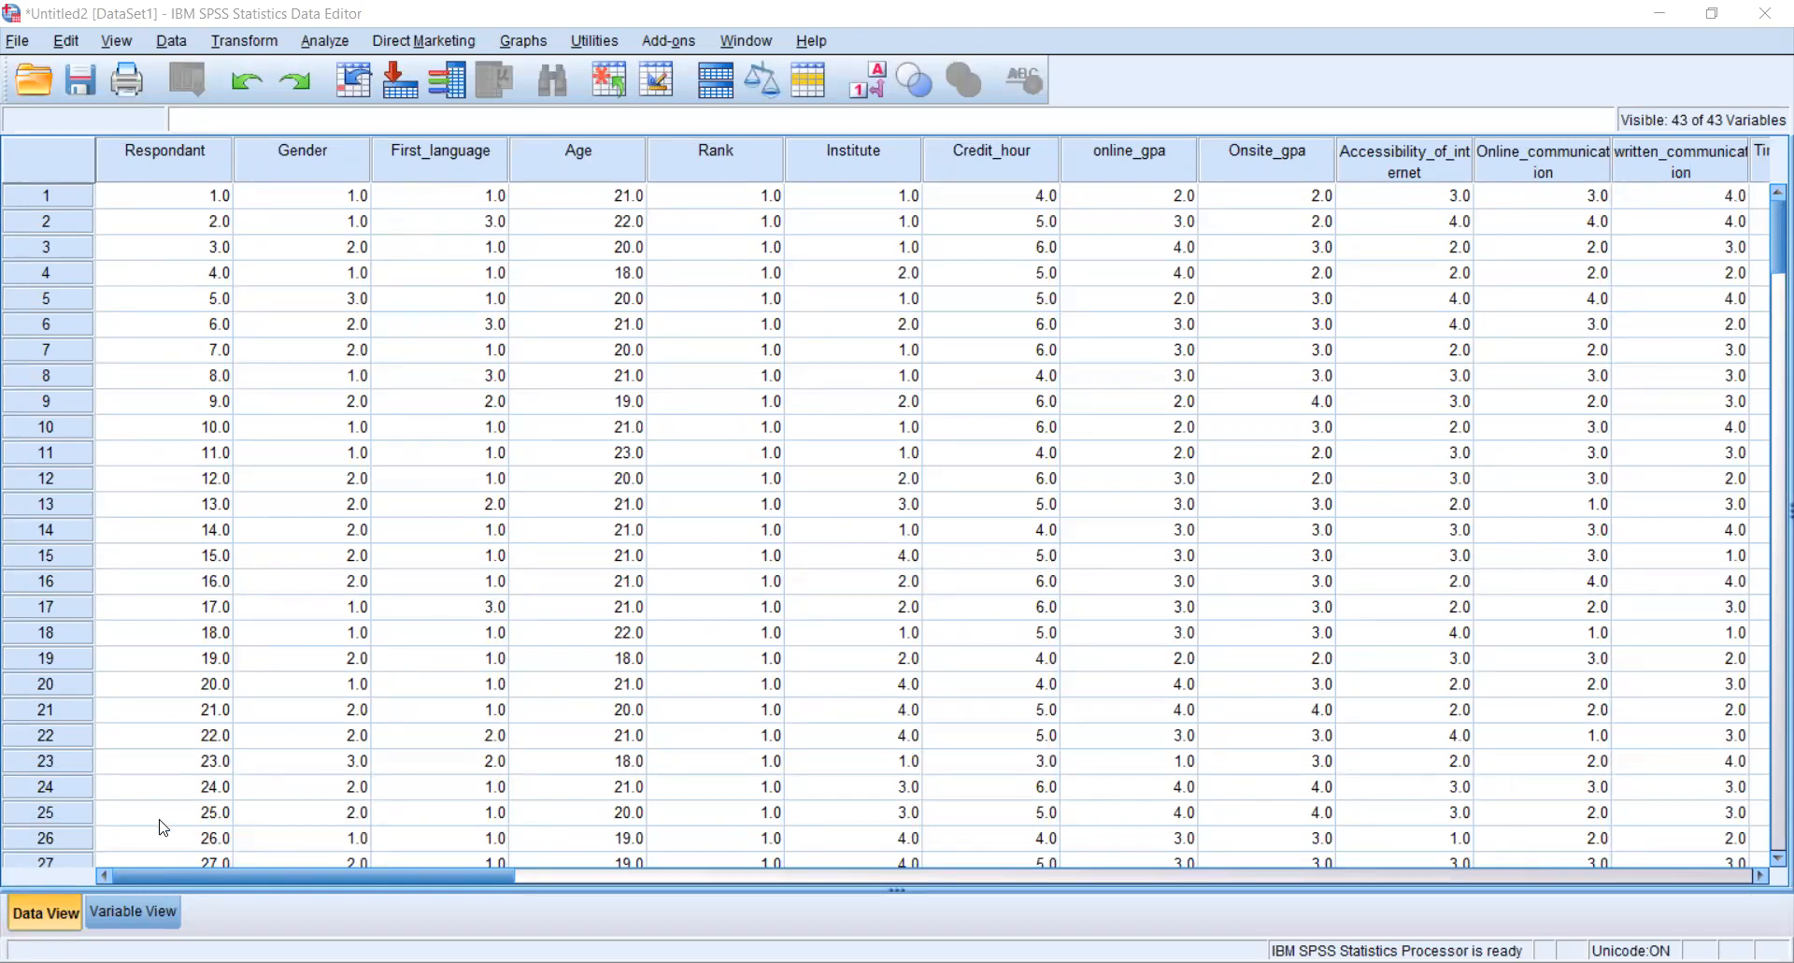
pyautogui.click(125, 914)
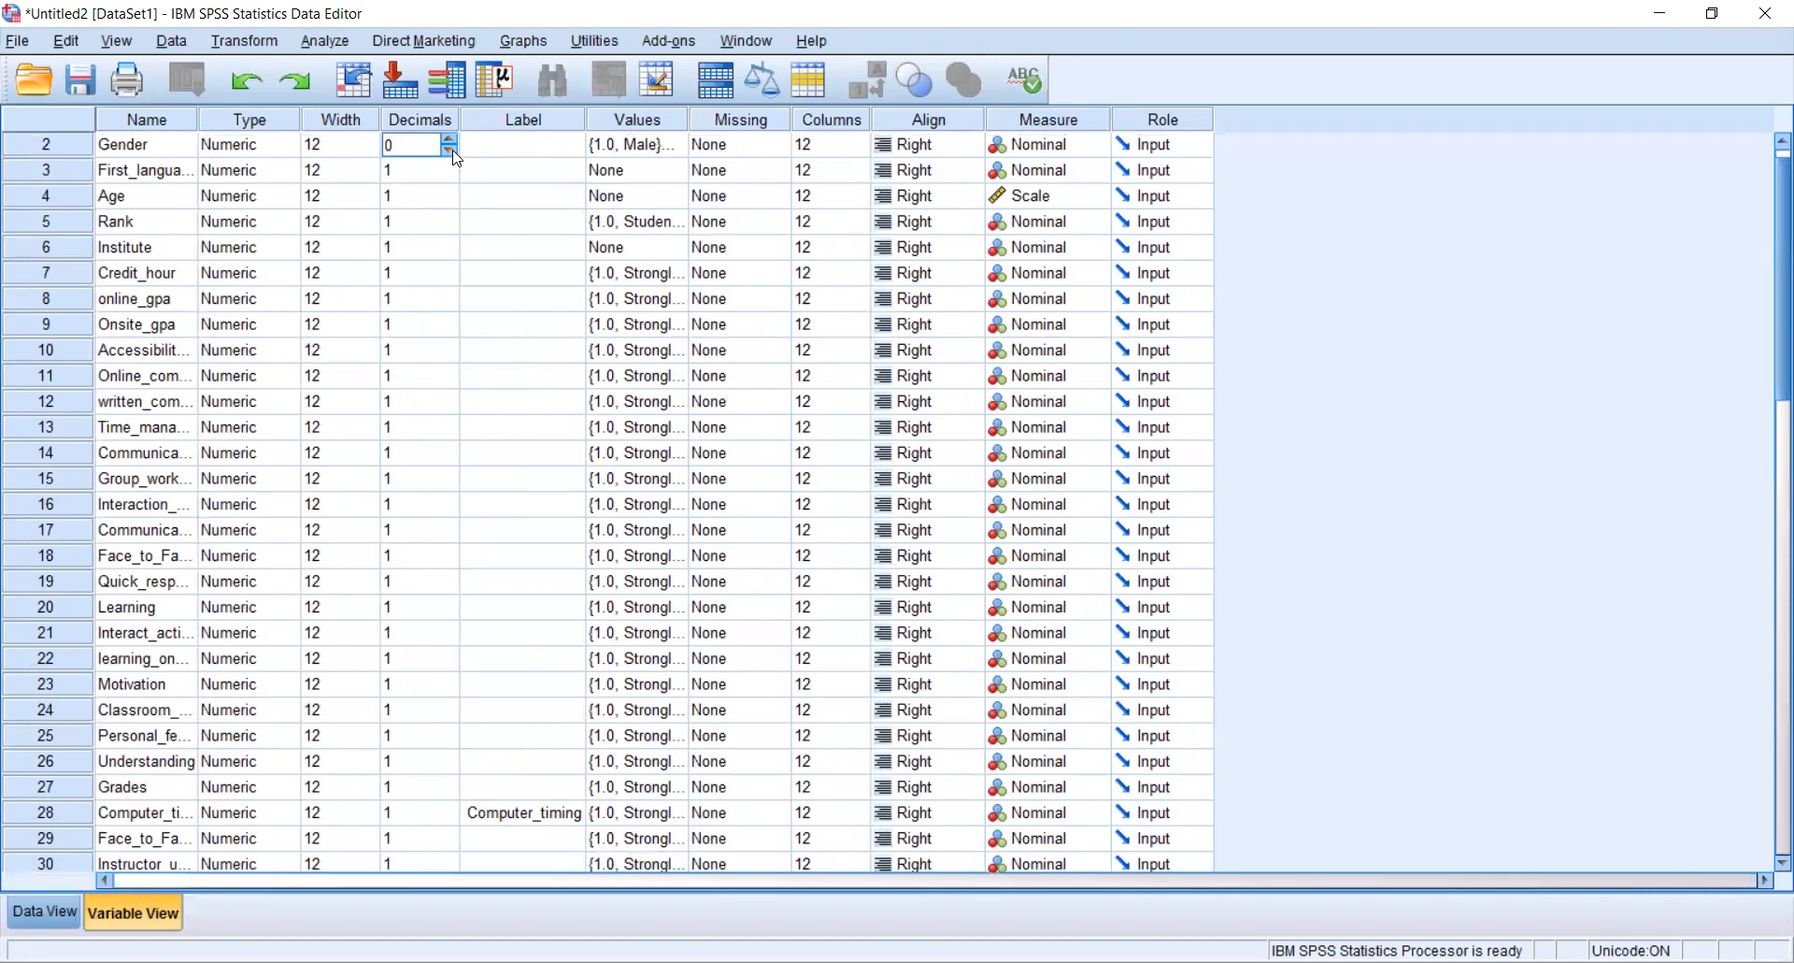
pyautogui.click(453, 180)
pyautogui.click(451, 201)
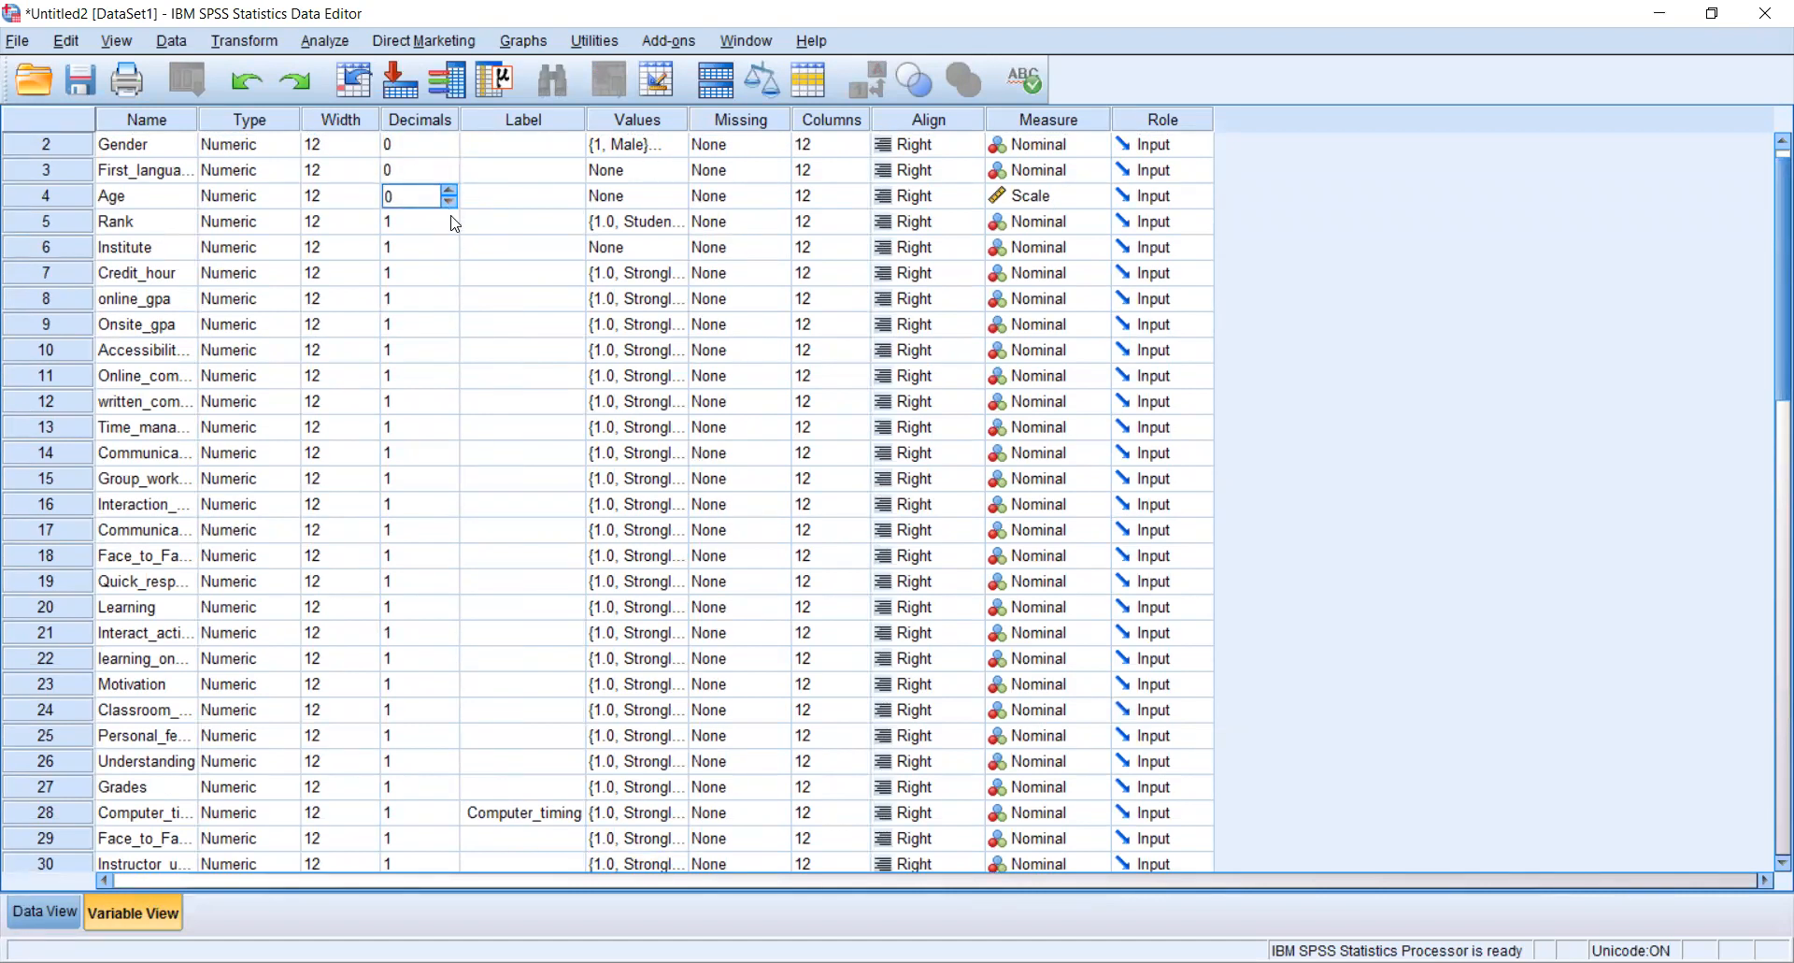
pyautogui.click(455, 222)
pyautogui.click(452, 250)
pyautogui.click(450, 253)
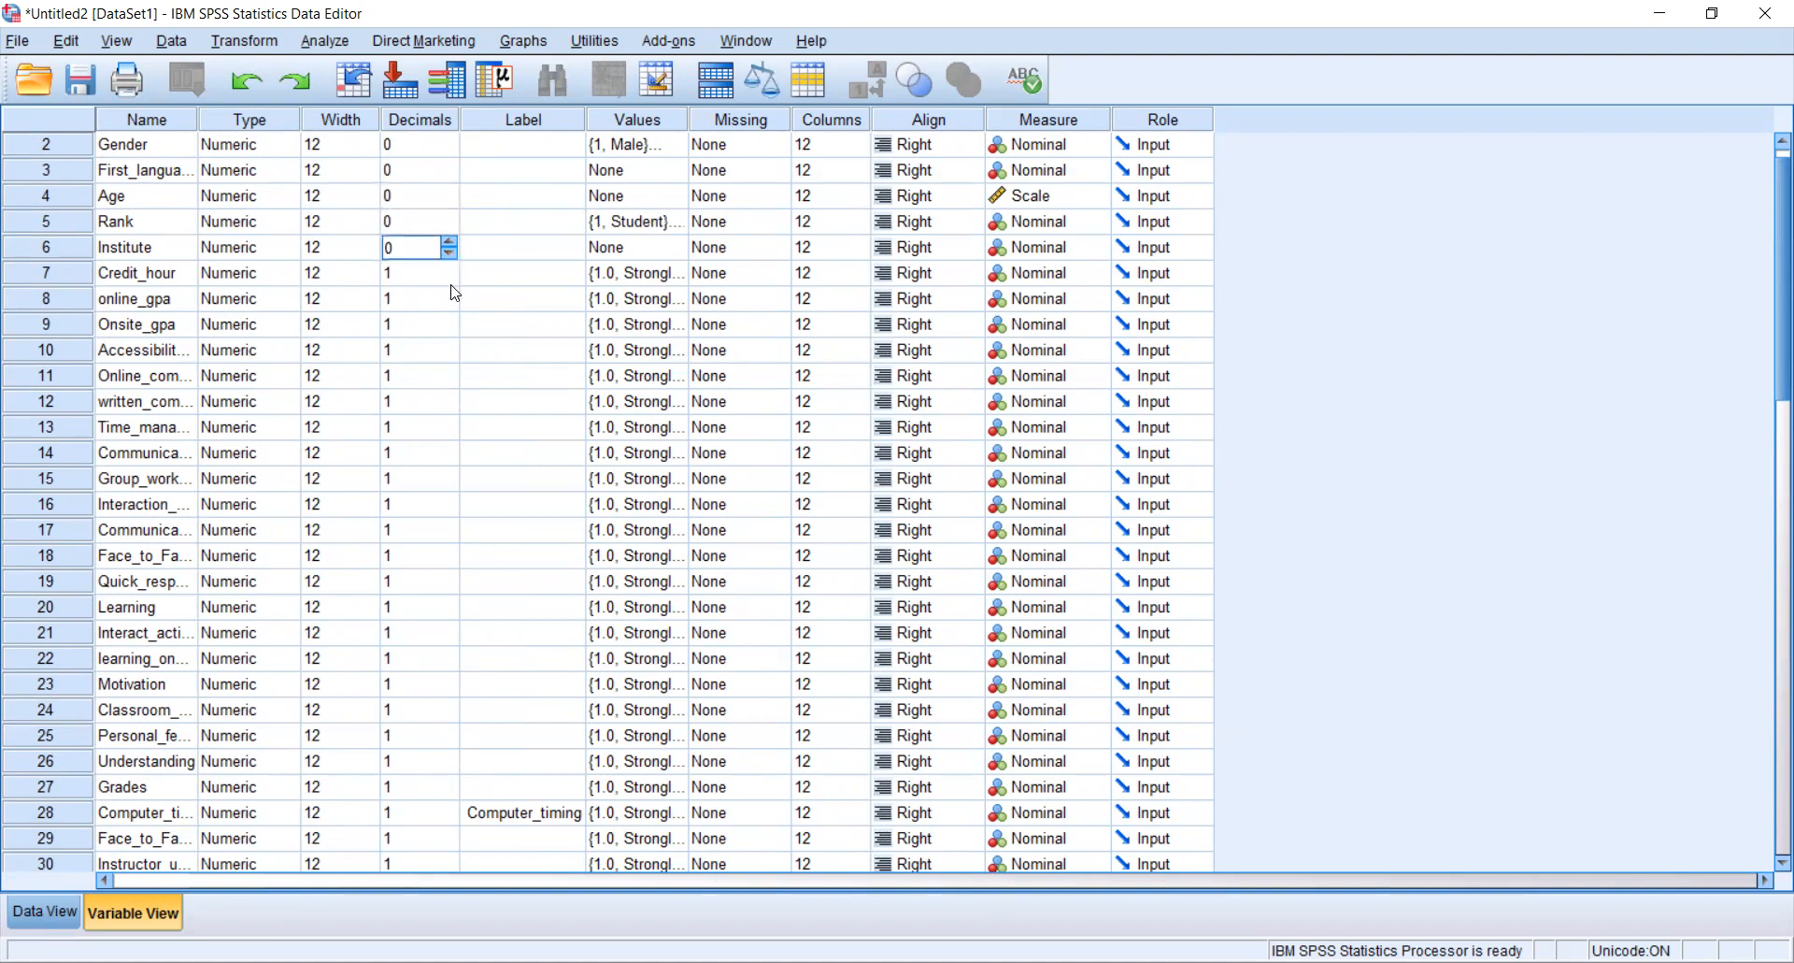
pyautogui.click(451, 275)
pyautogui.click(450, 278)
pyautogui.click(454, 299)
pyautogui.click(450, 295)
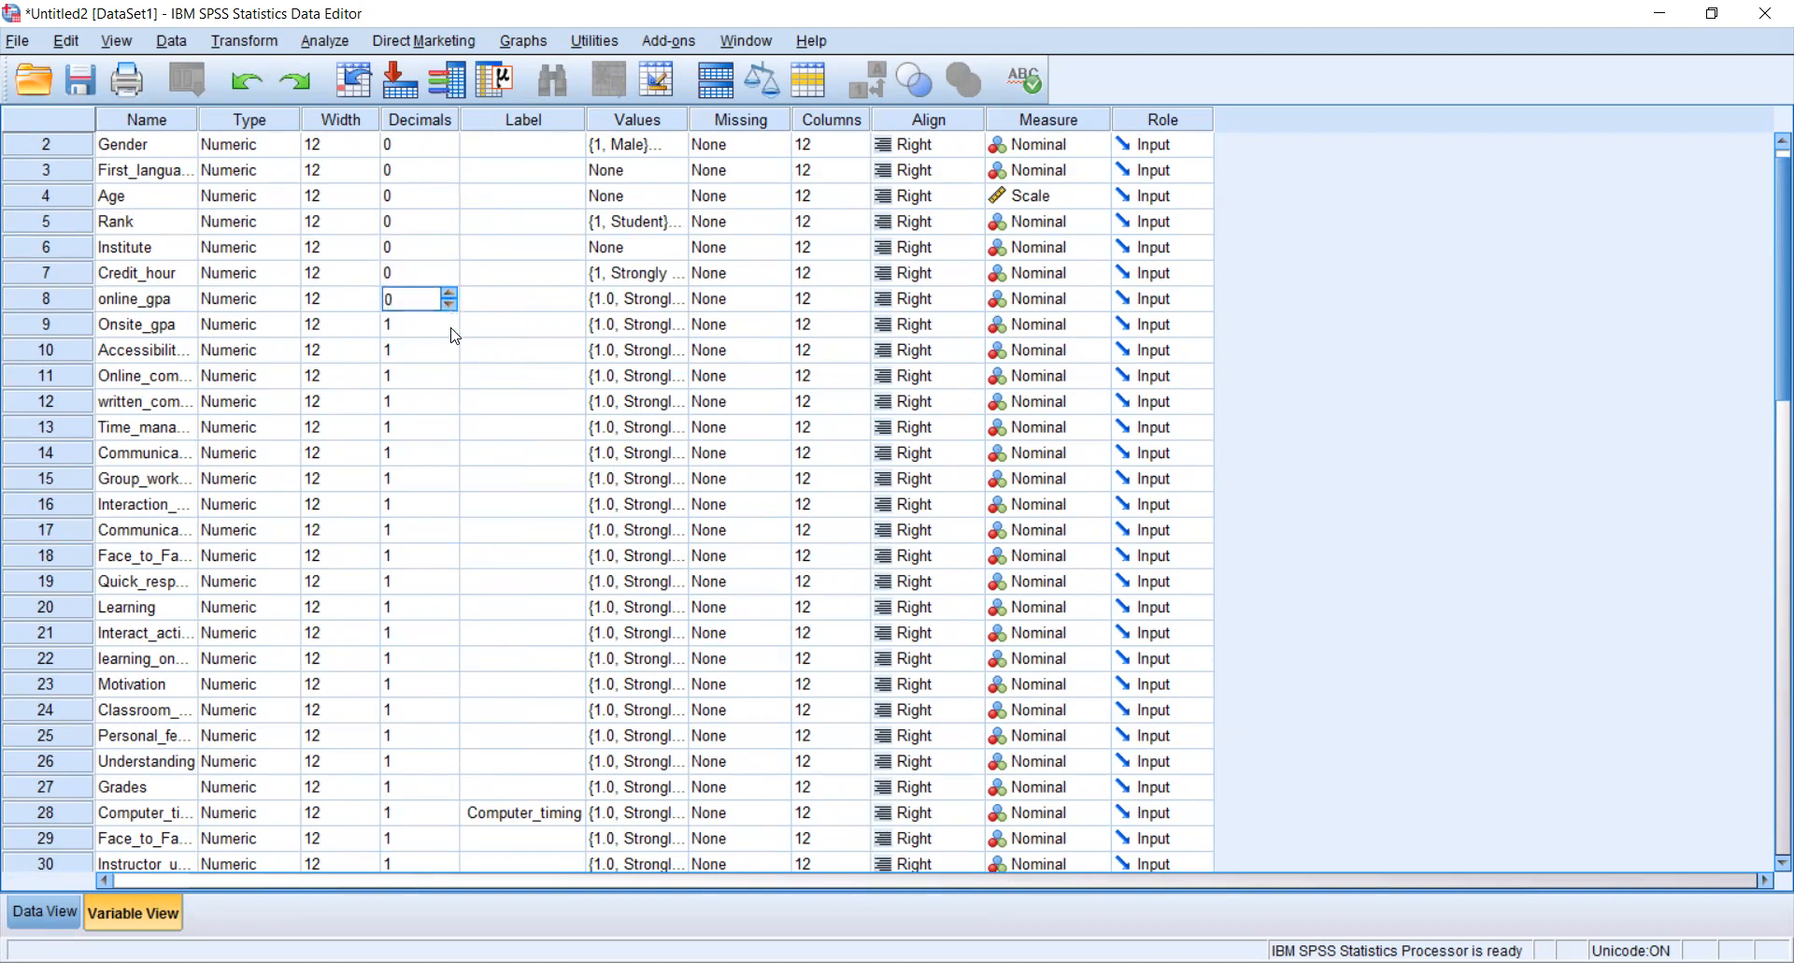
pyautogui.click(451, 334)
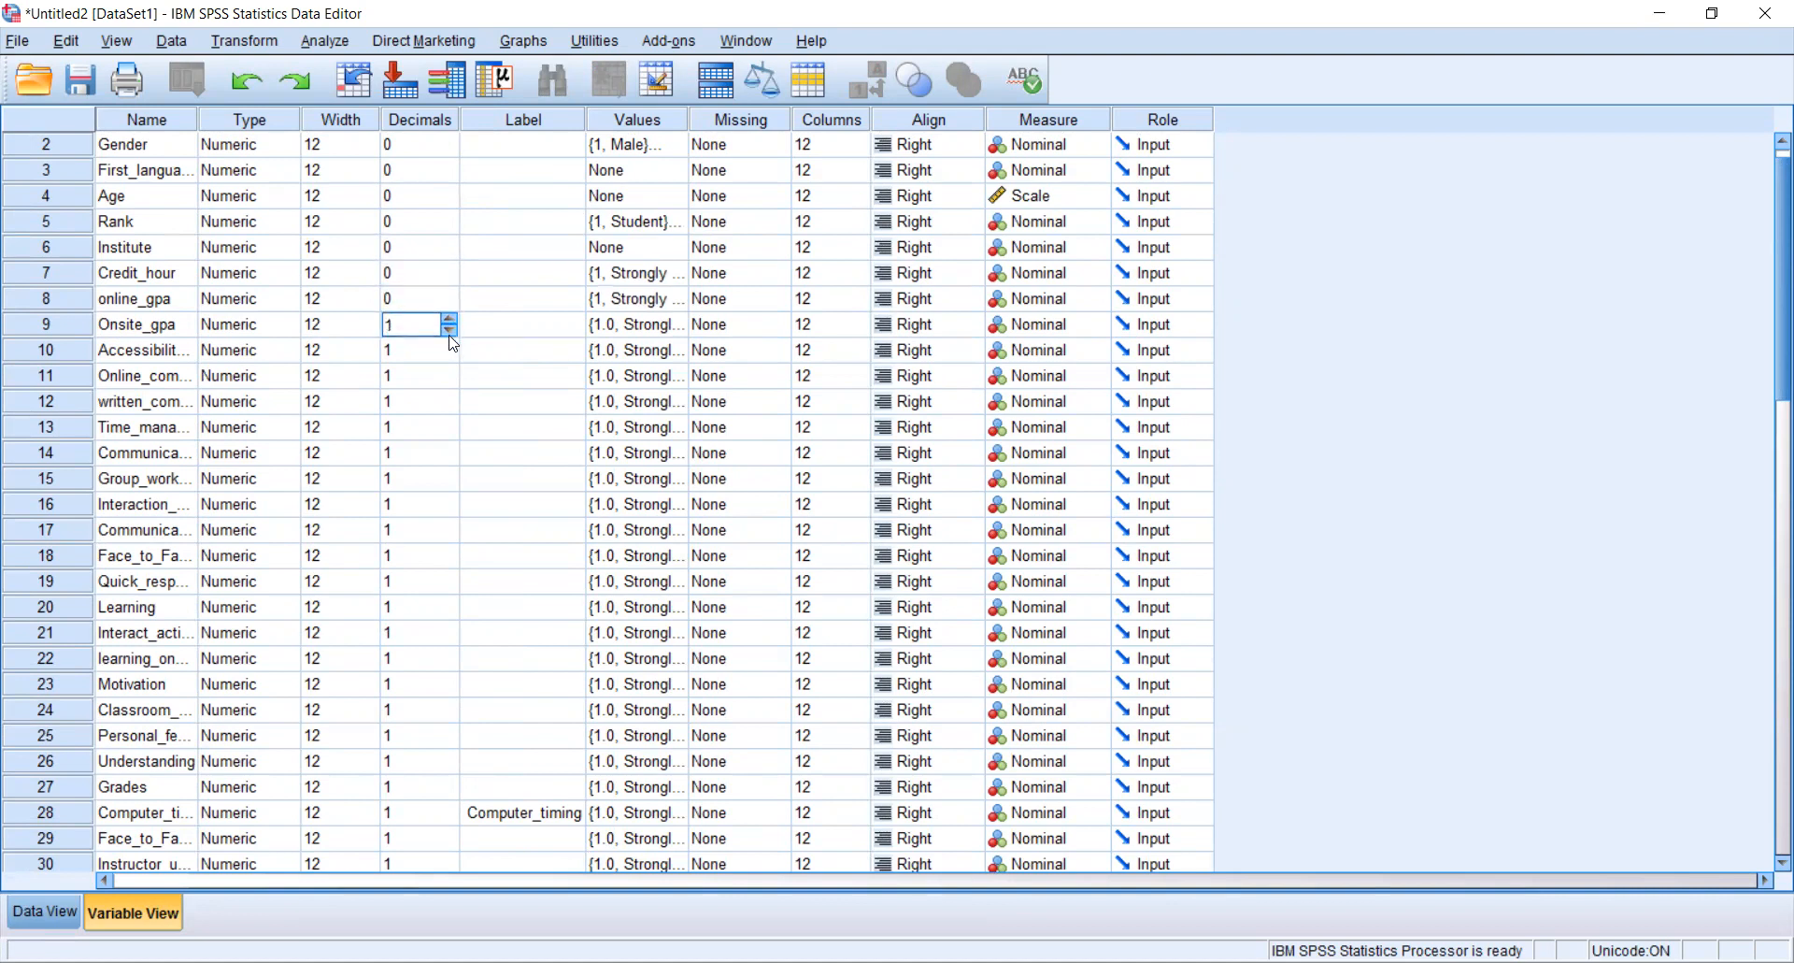
pyautogui.click(451, 360)
pyautogui.click(449, 356)
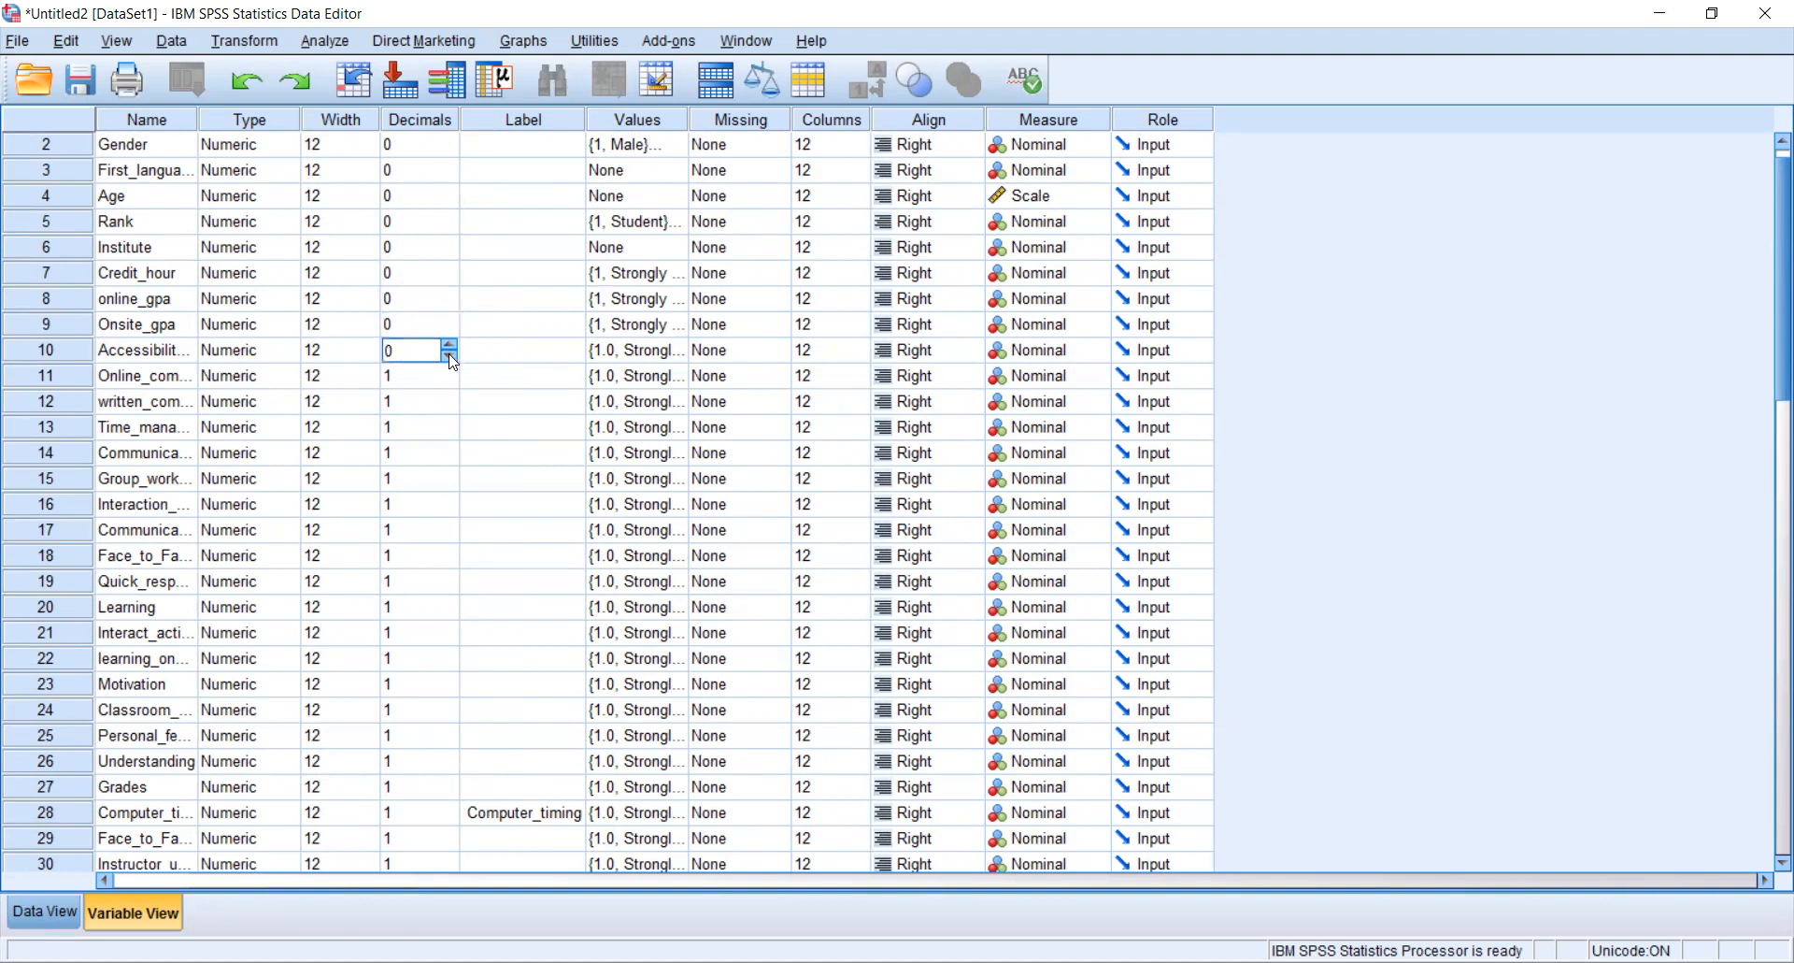
pyautogui.click(451, 376)
pyautogui.click(450, 381)
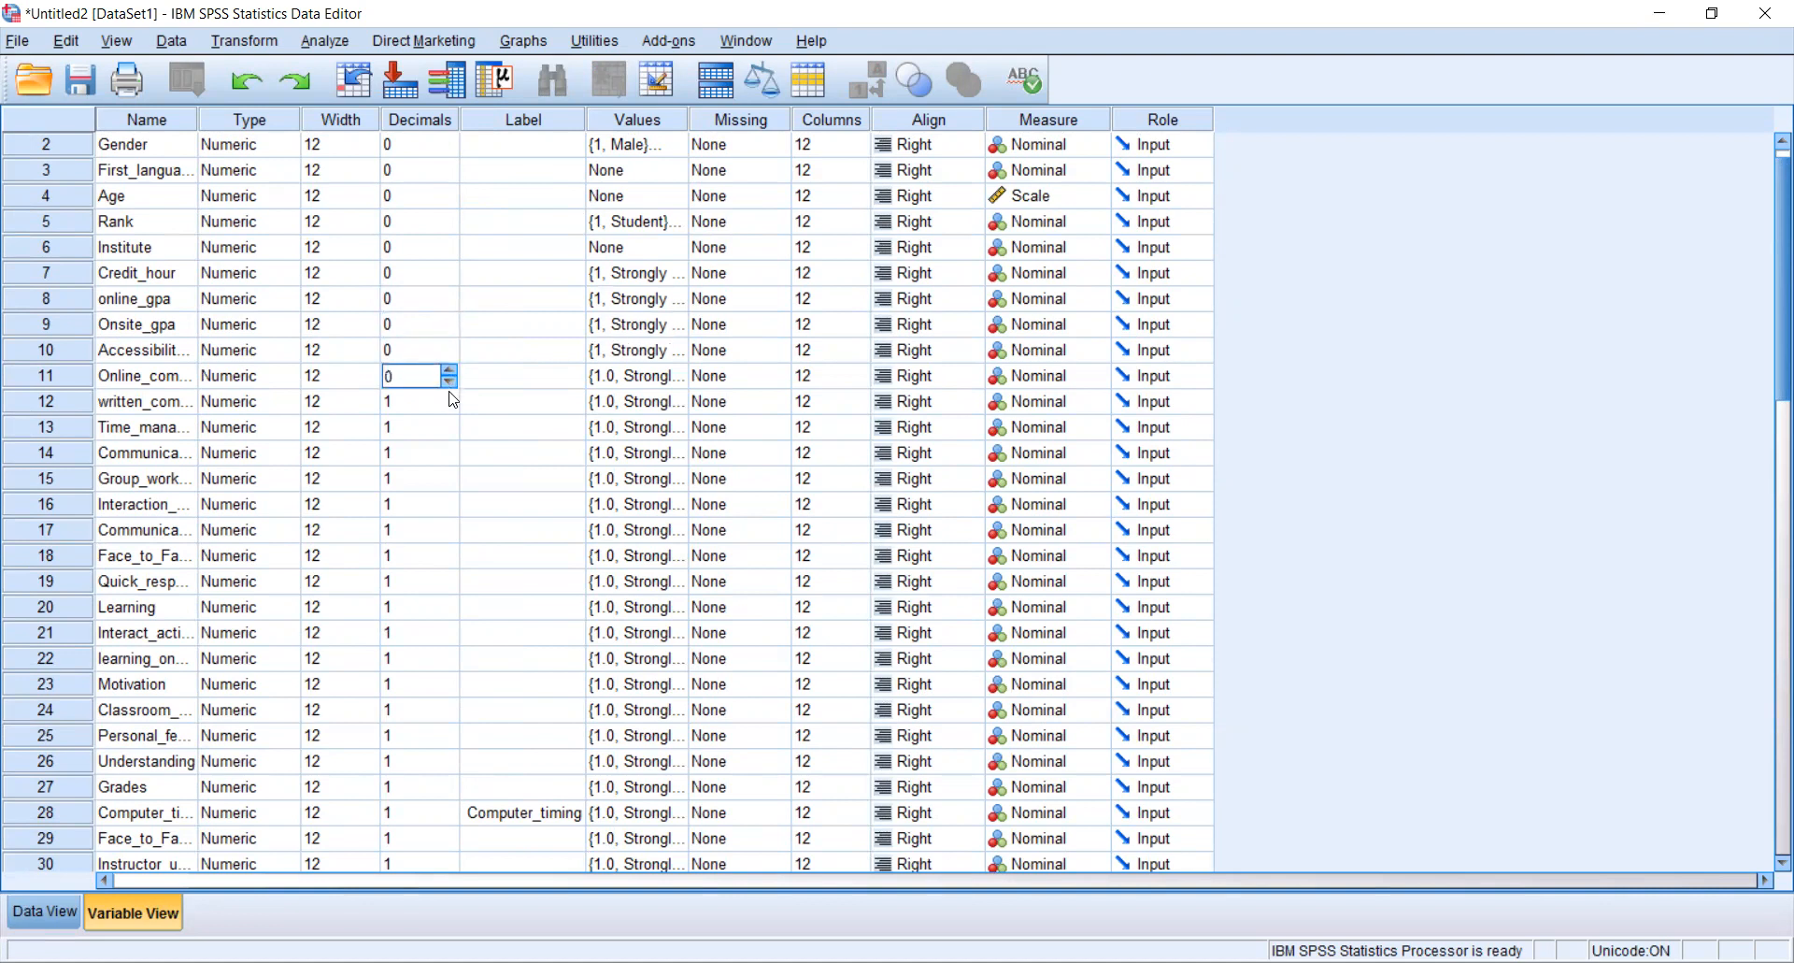
pyautogui.click(451, 411)
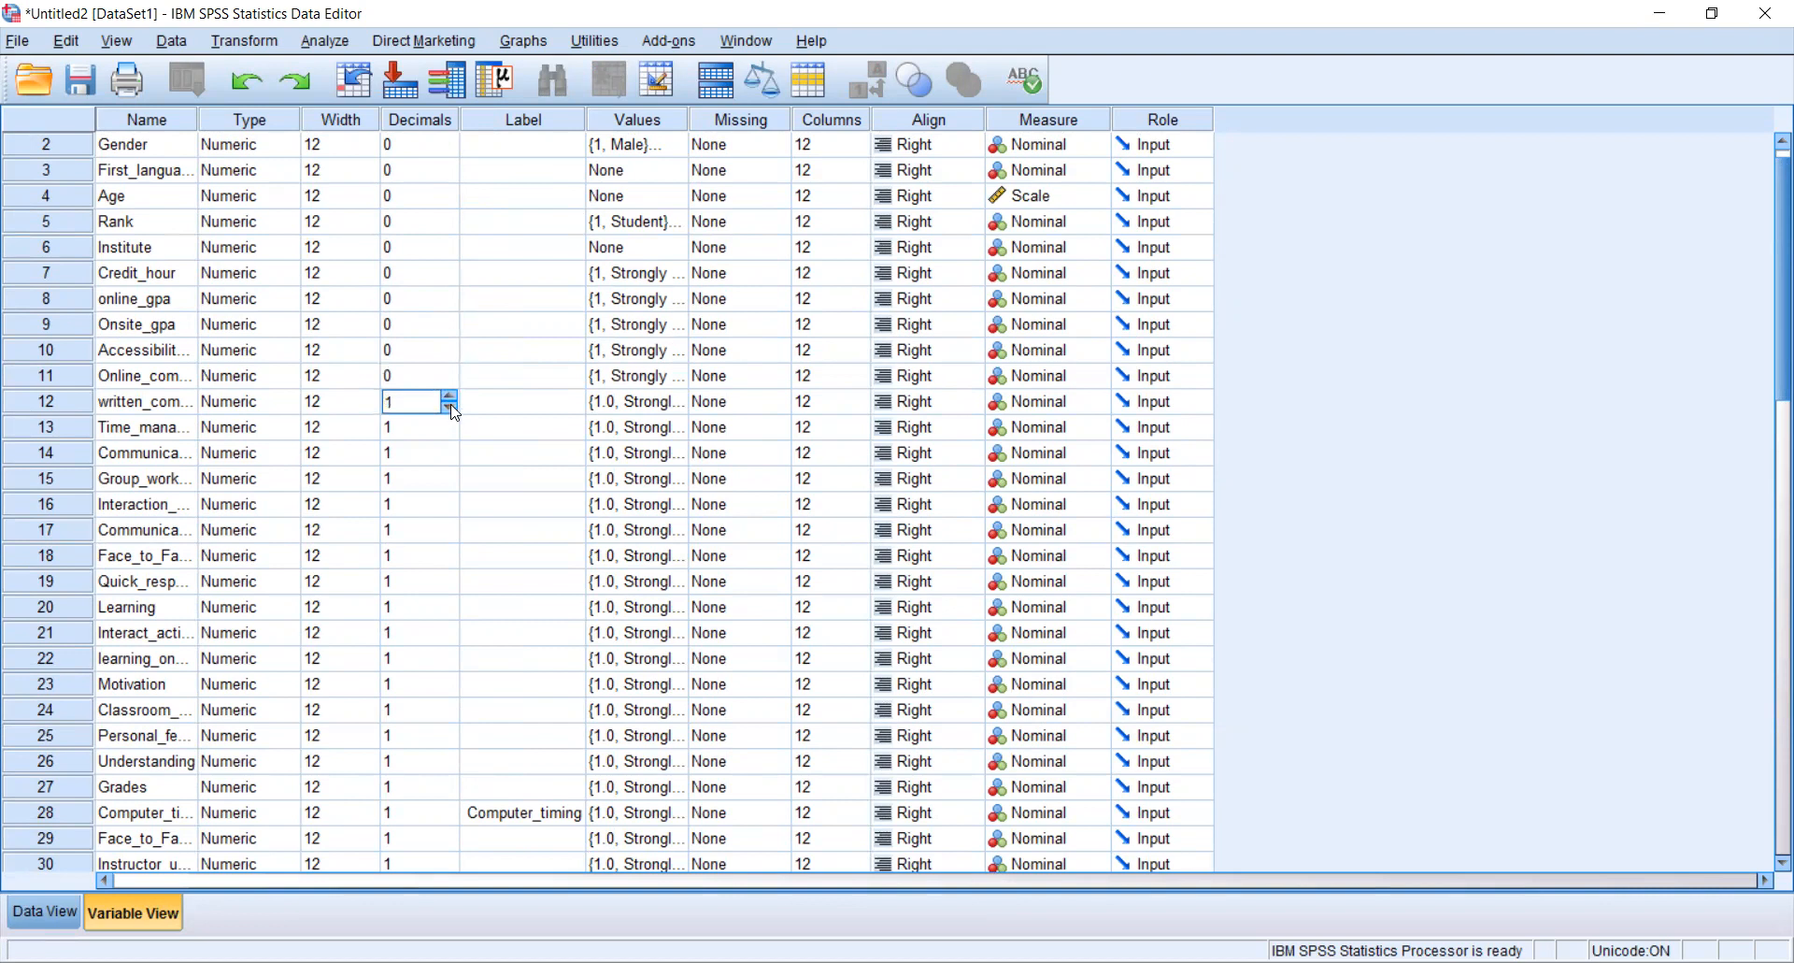
pyautogui.click(1226, 378)
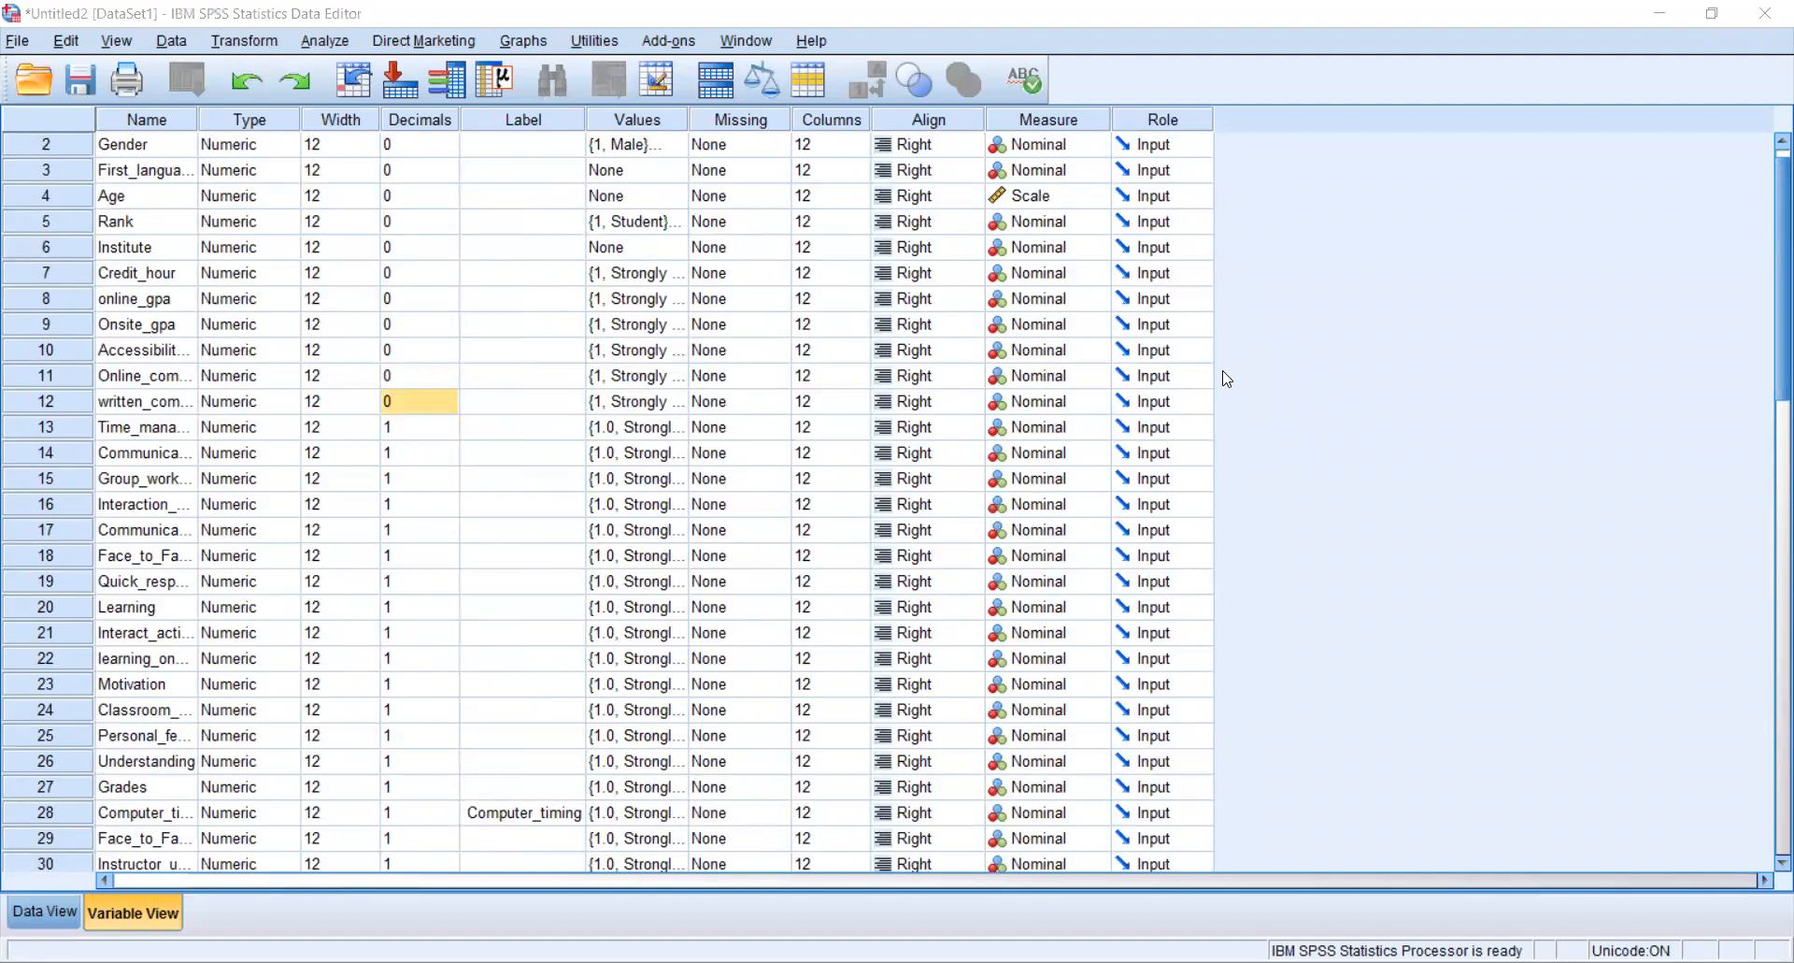
# - Switch to the data view and open the Frequencies dialog under Descriptive Statistics
pyautogui.hotkey('ctrl', 't')
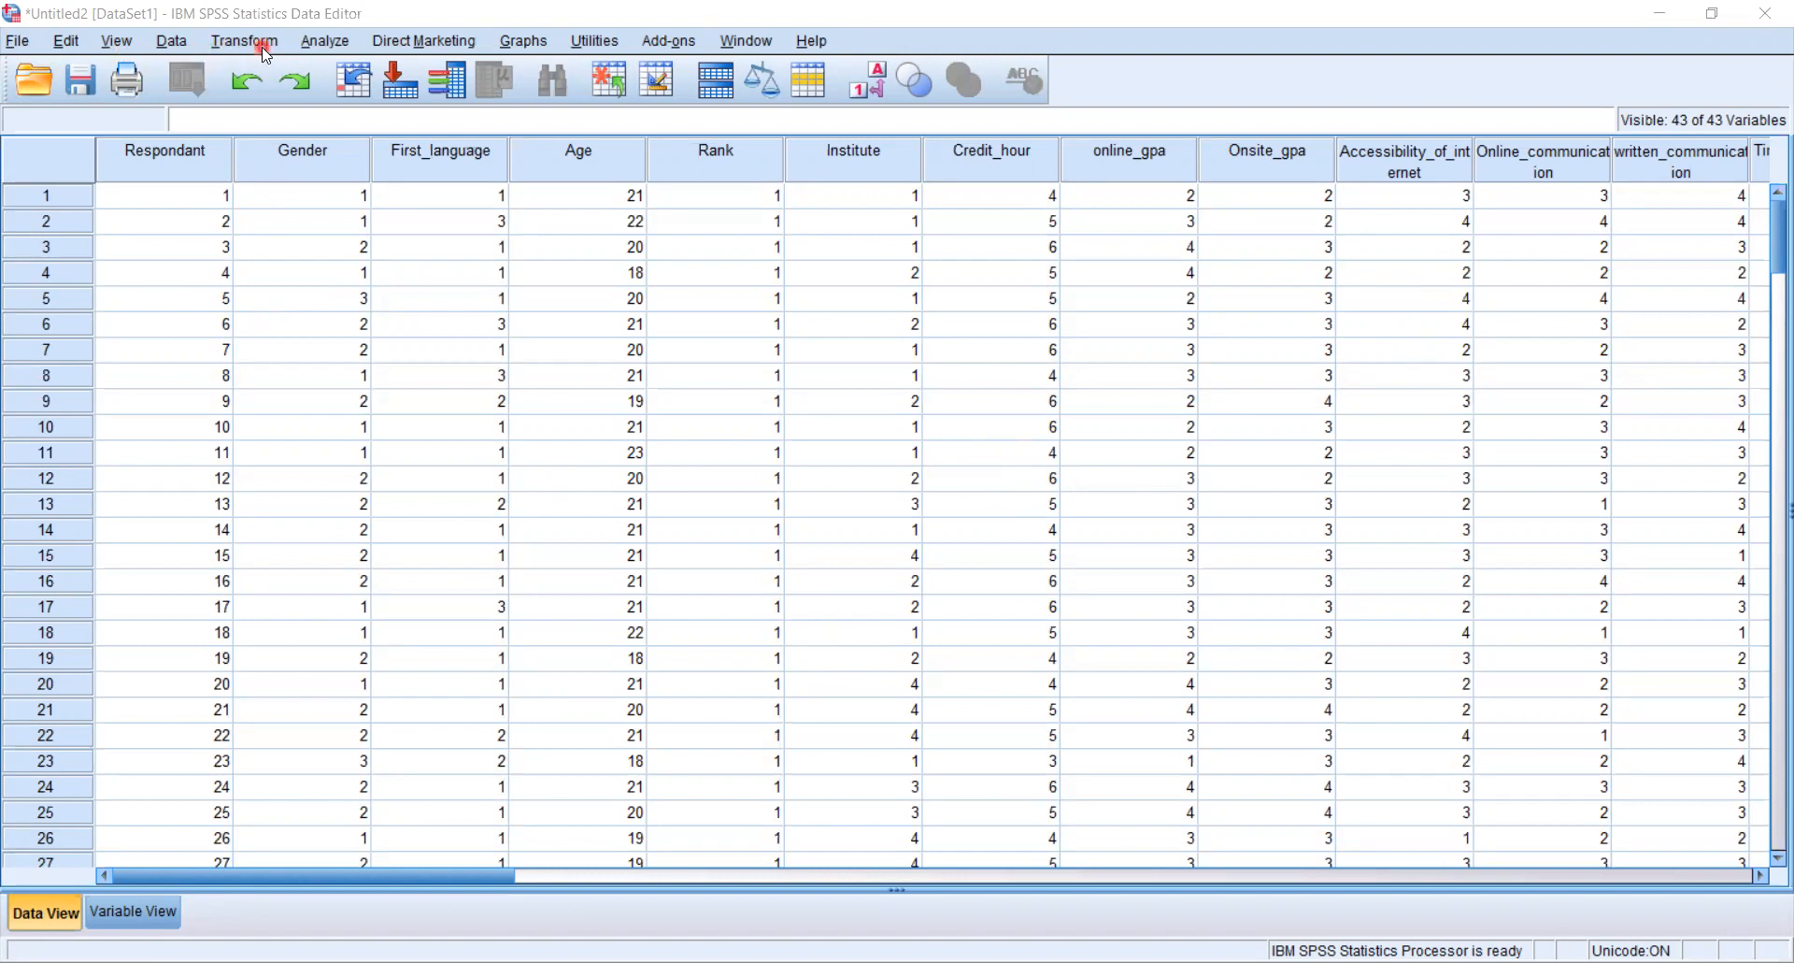
pyautogui.click(336, 48)
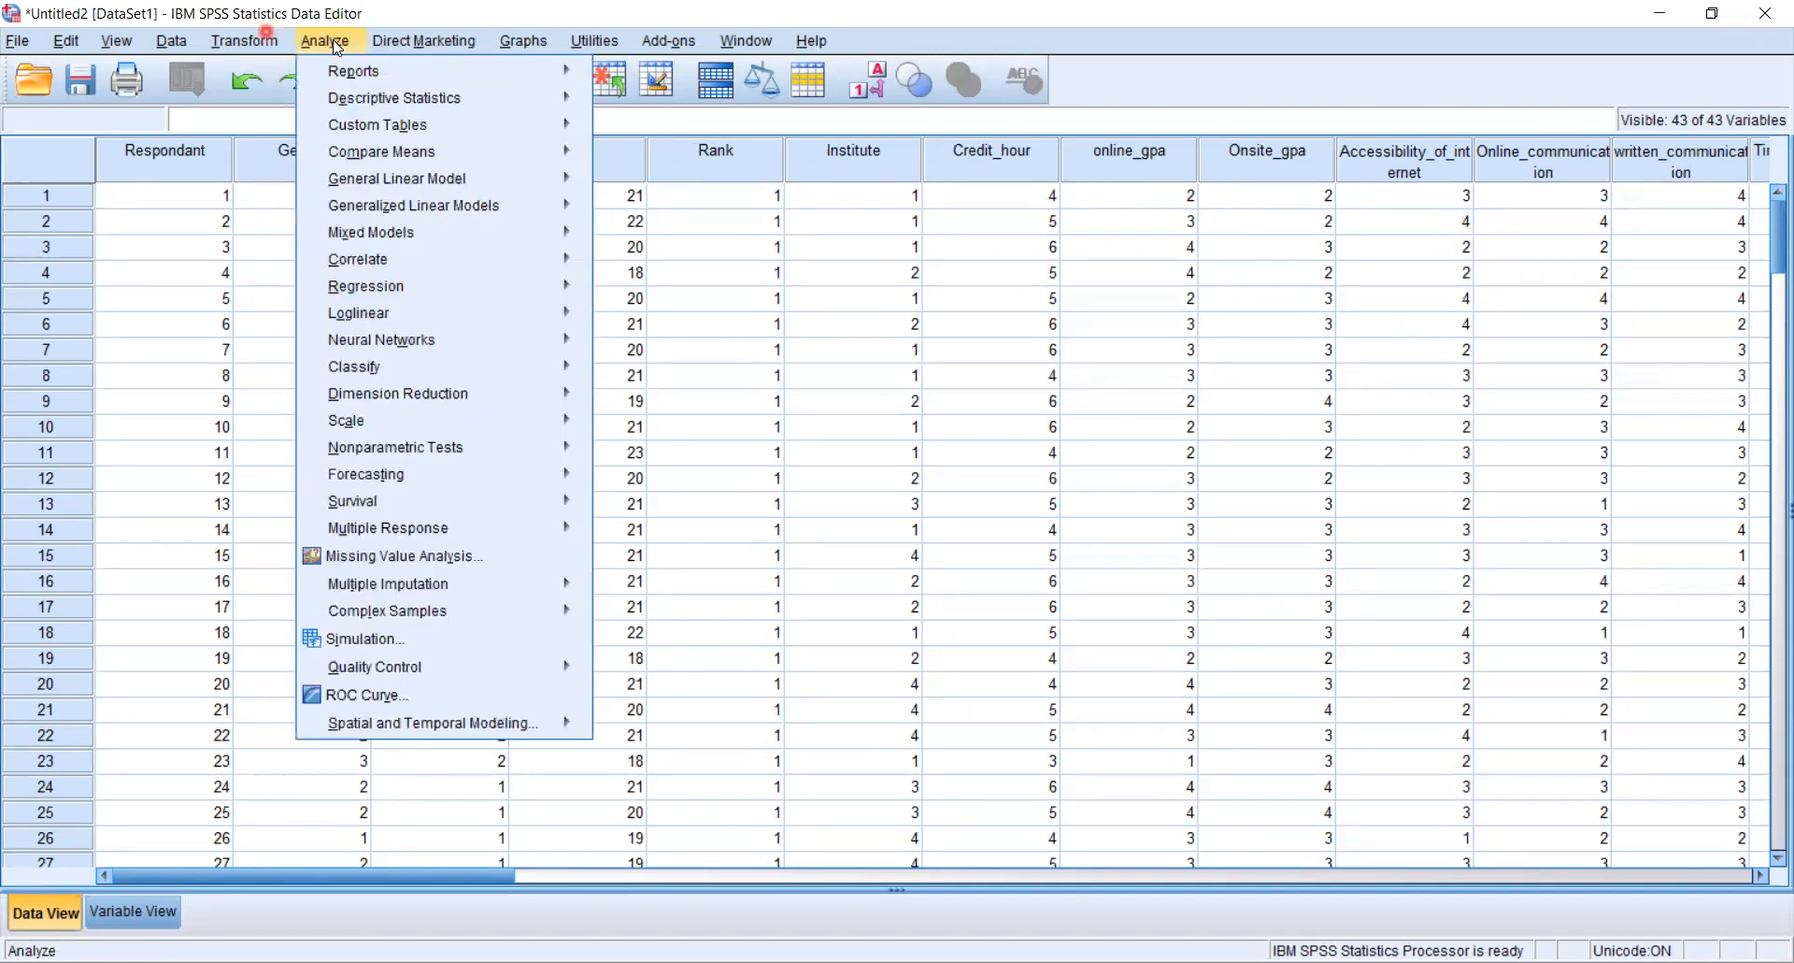
pyautogui.moveTo(378, 108)
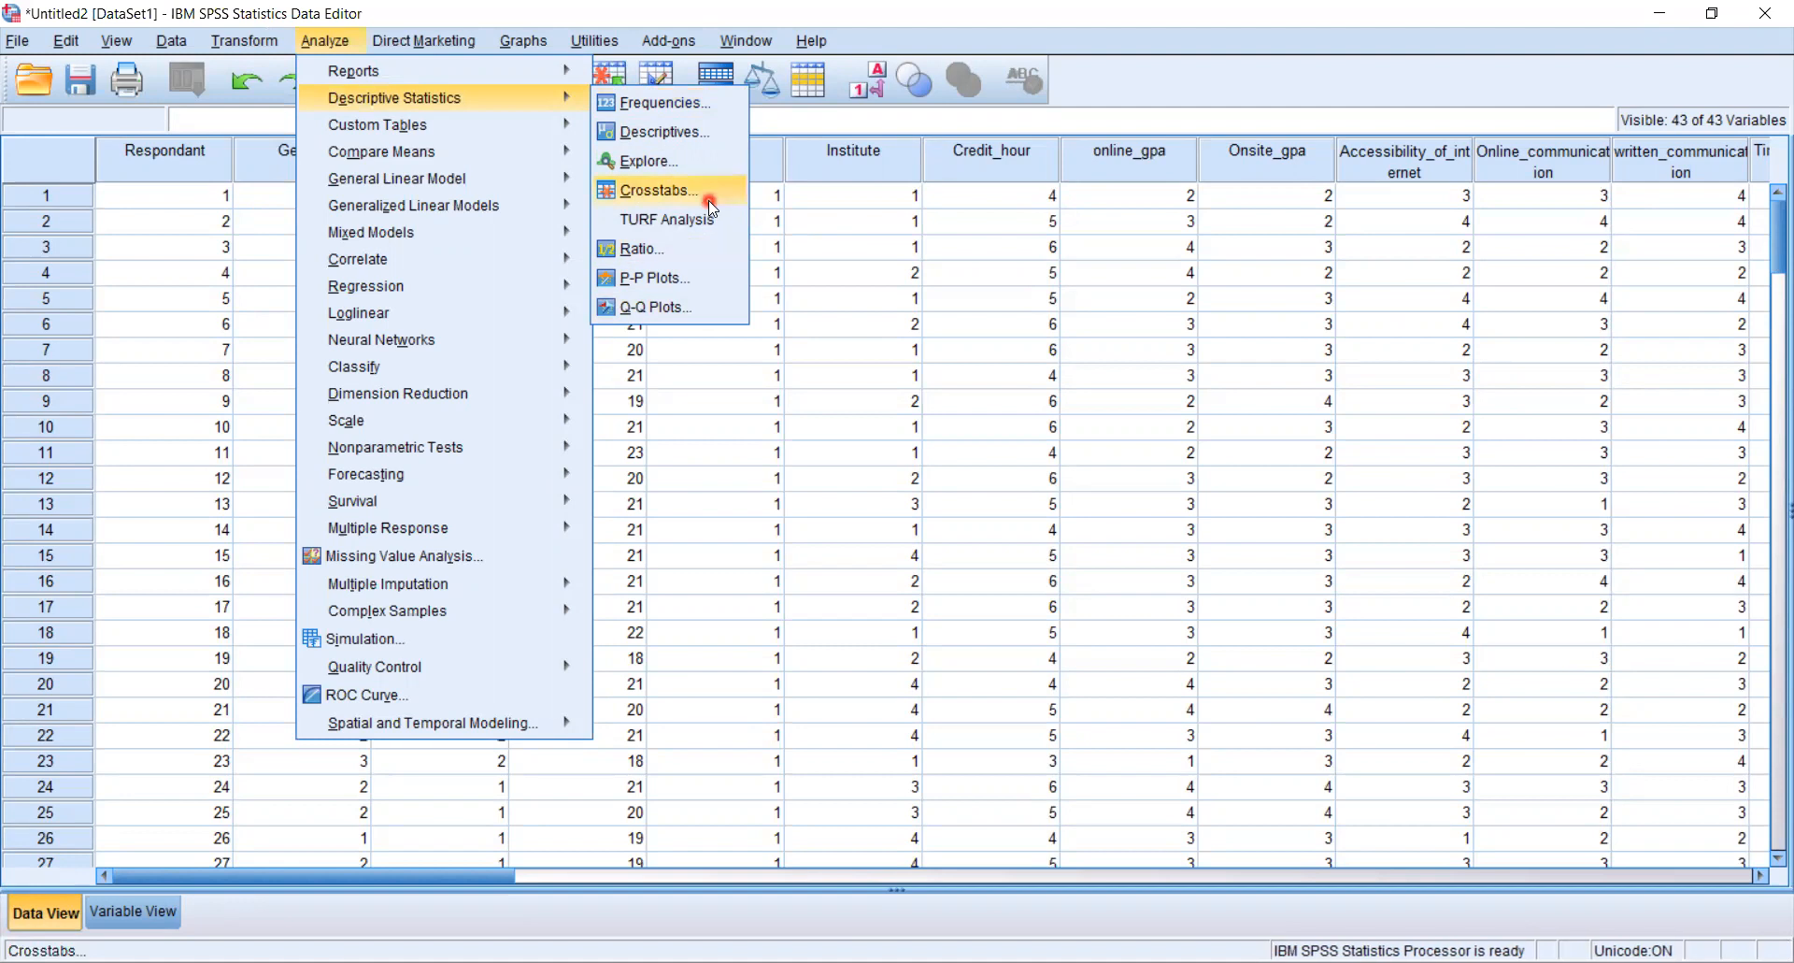
pyautogui.click(714, 101)
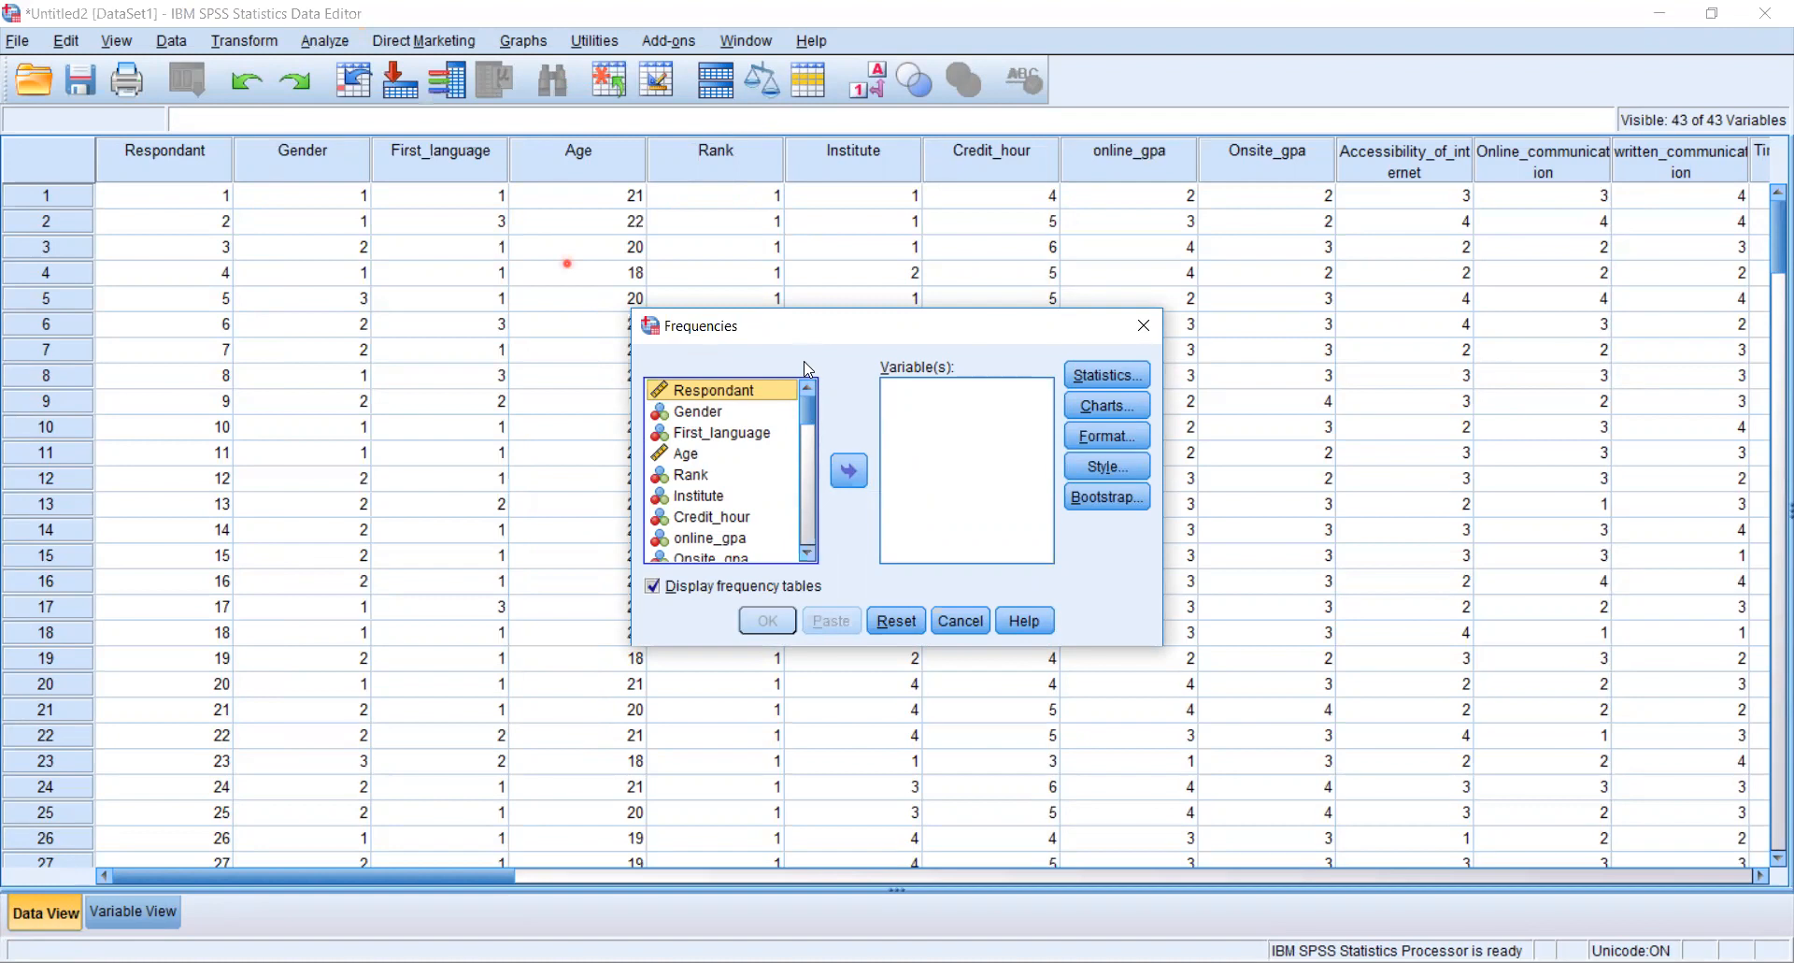
pyautogui.moveTo(810, 327); pyautogui.dragTo(449, 209)
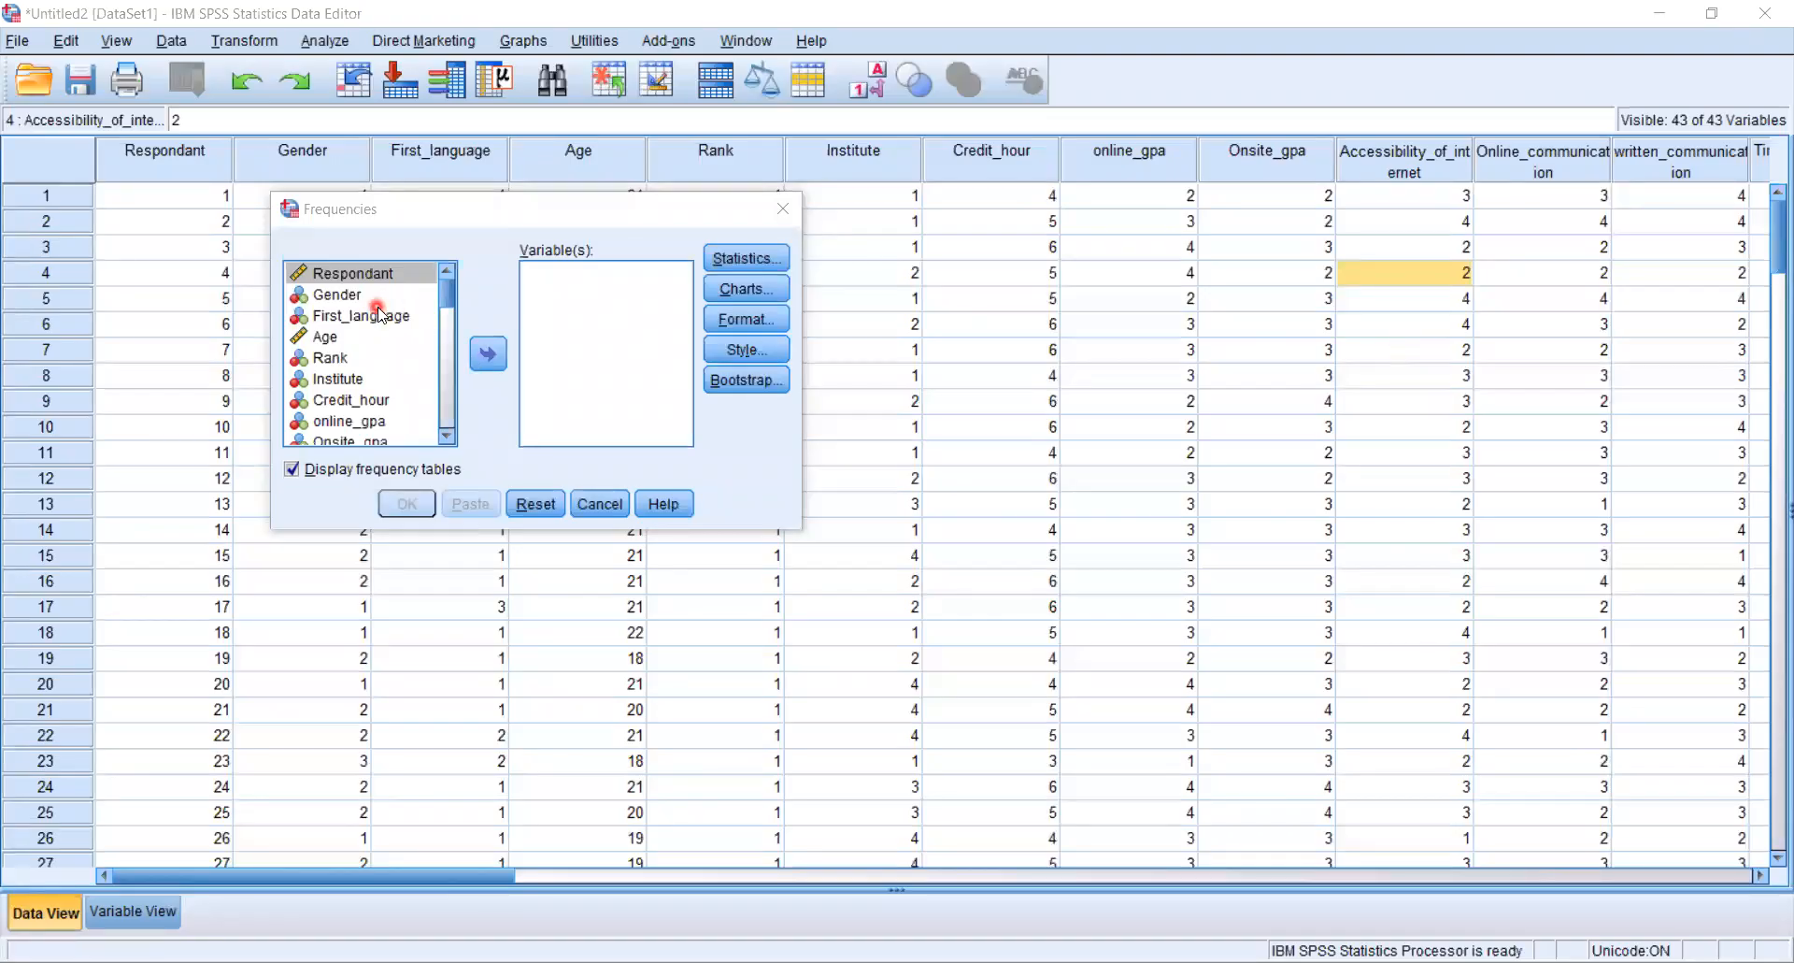
# - Add Gender, Age and Rank to the Frequencies variable list
pyautogui.click(378, 314)
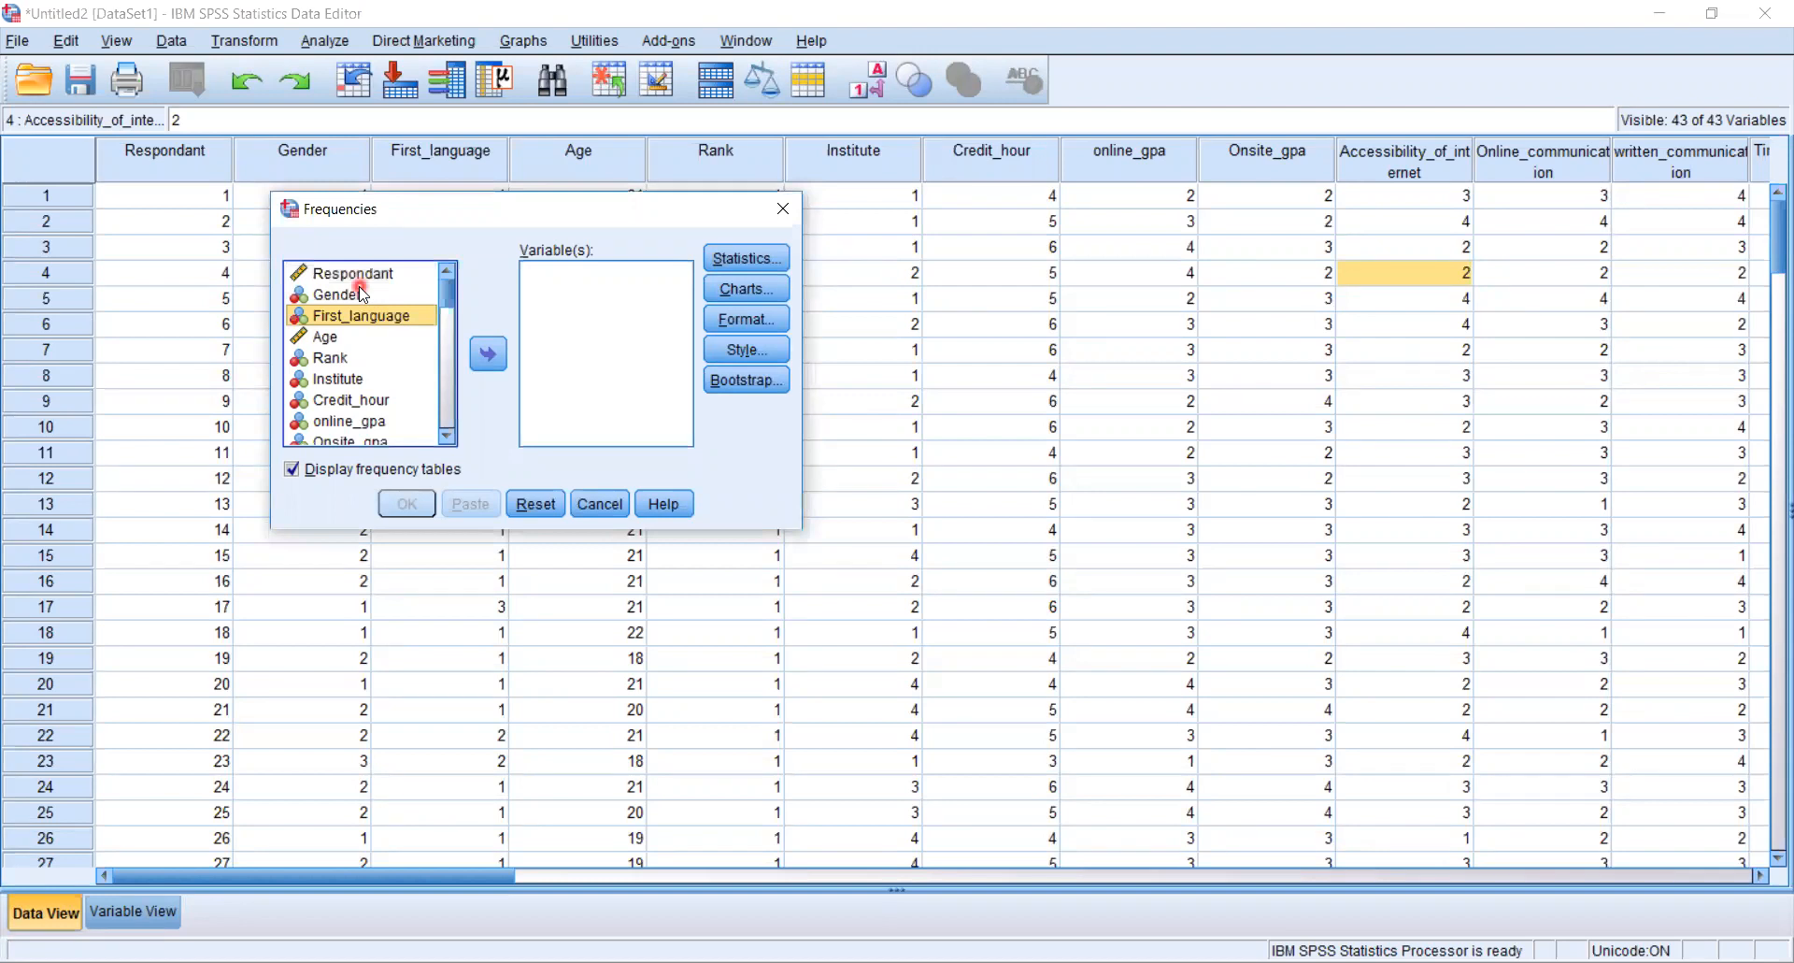
pyautogui.click(361, 294)
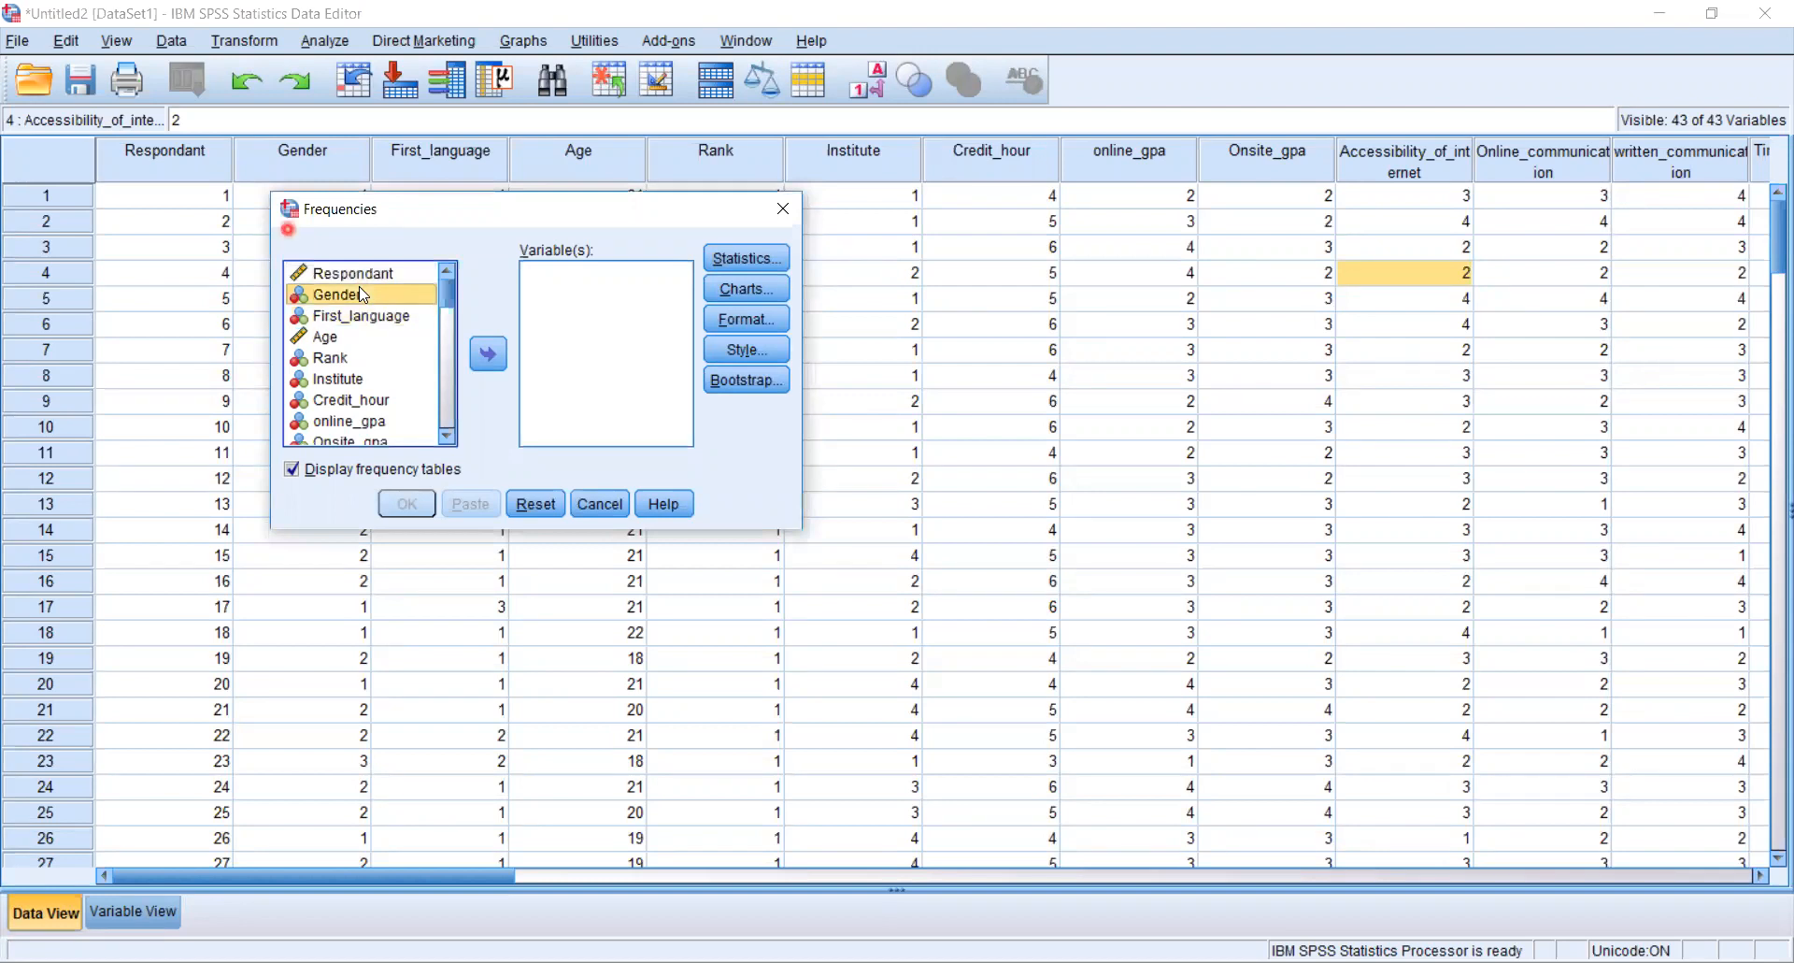
pyautogui.click(501, 353)
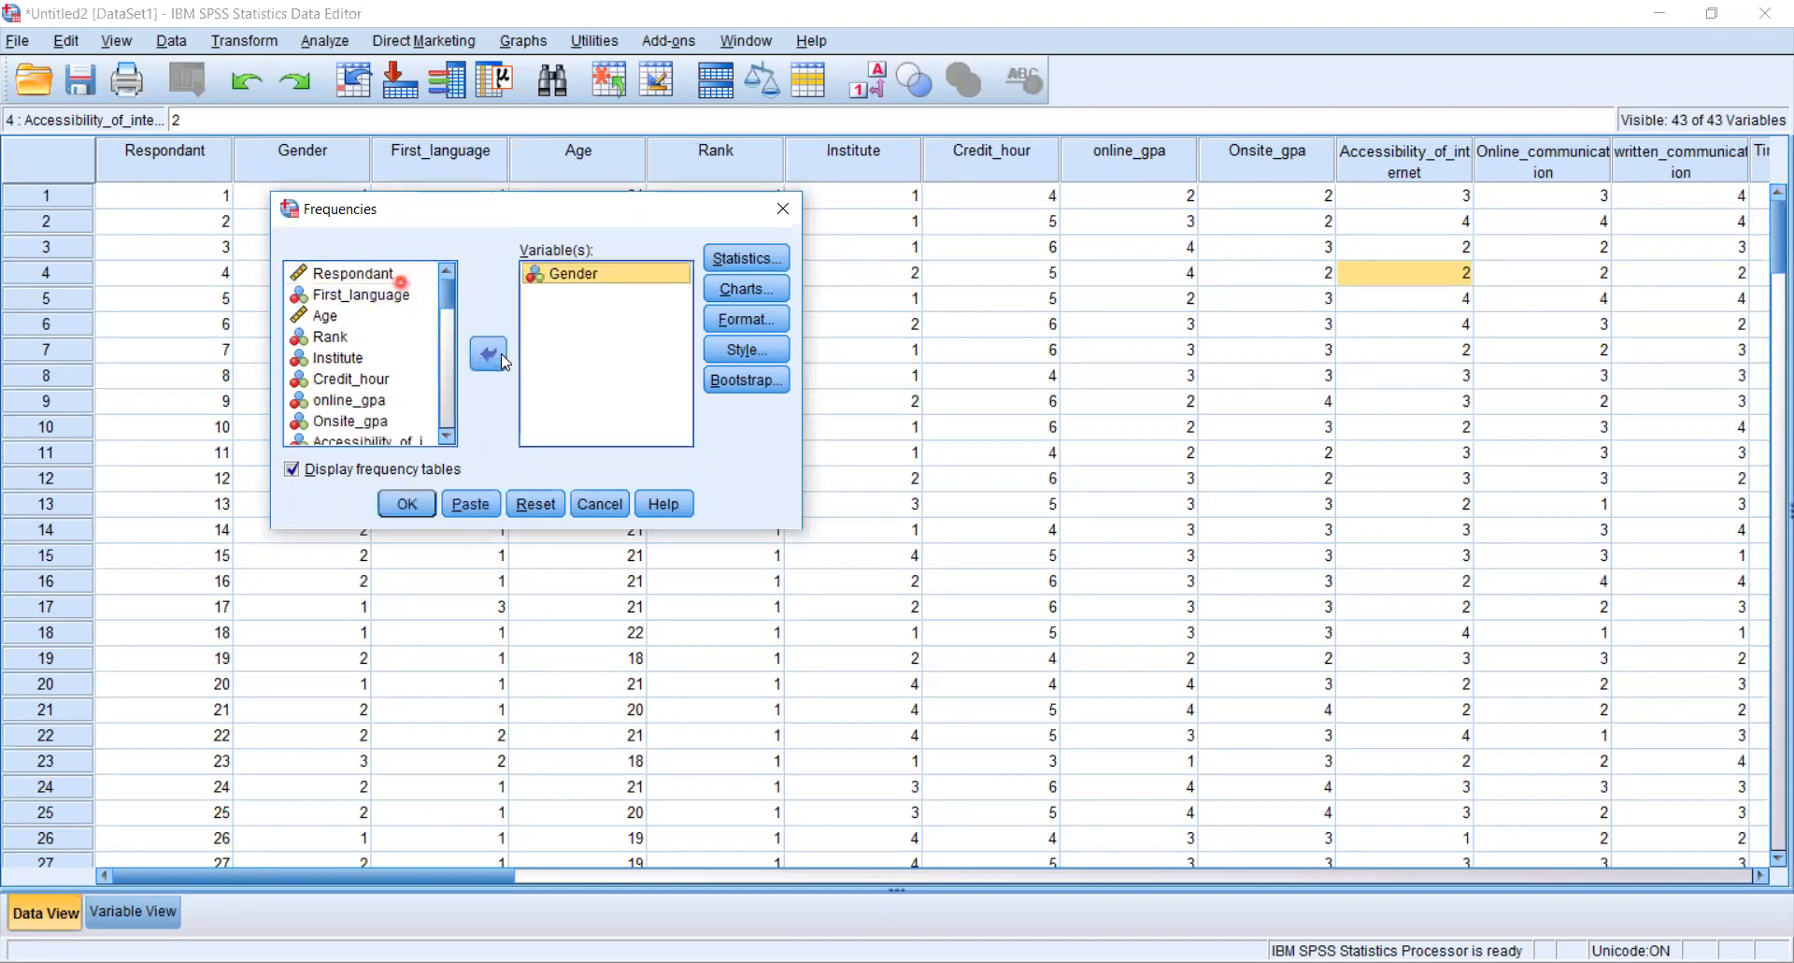
pyautogui.click(340, 324)
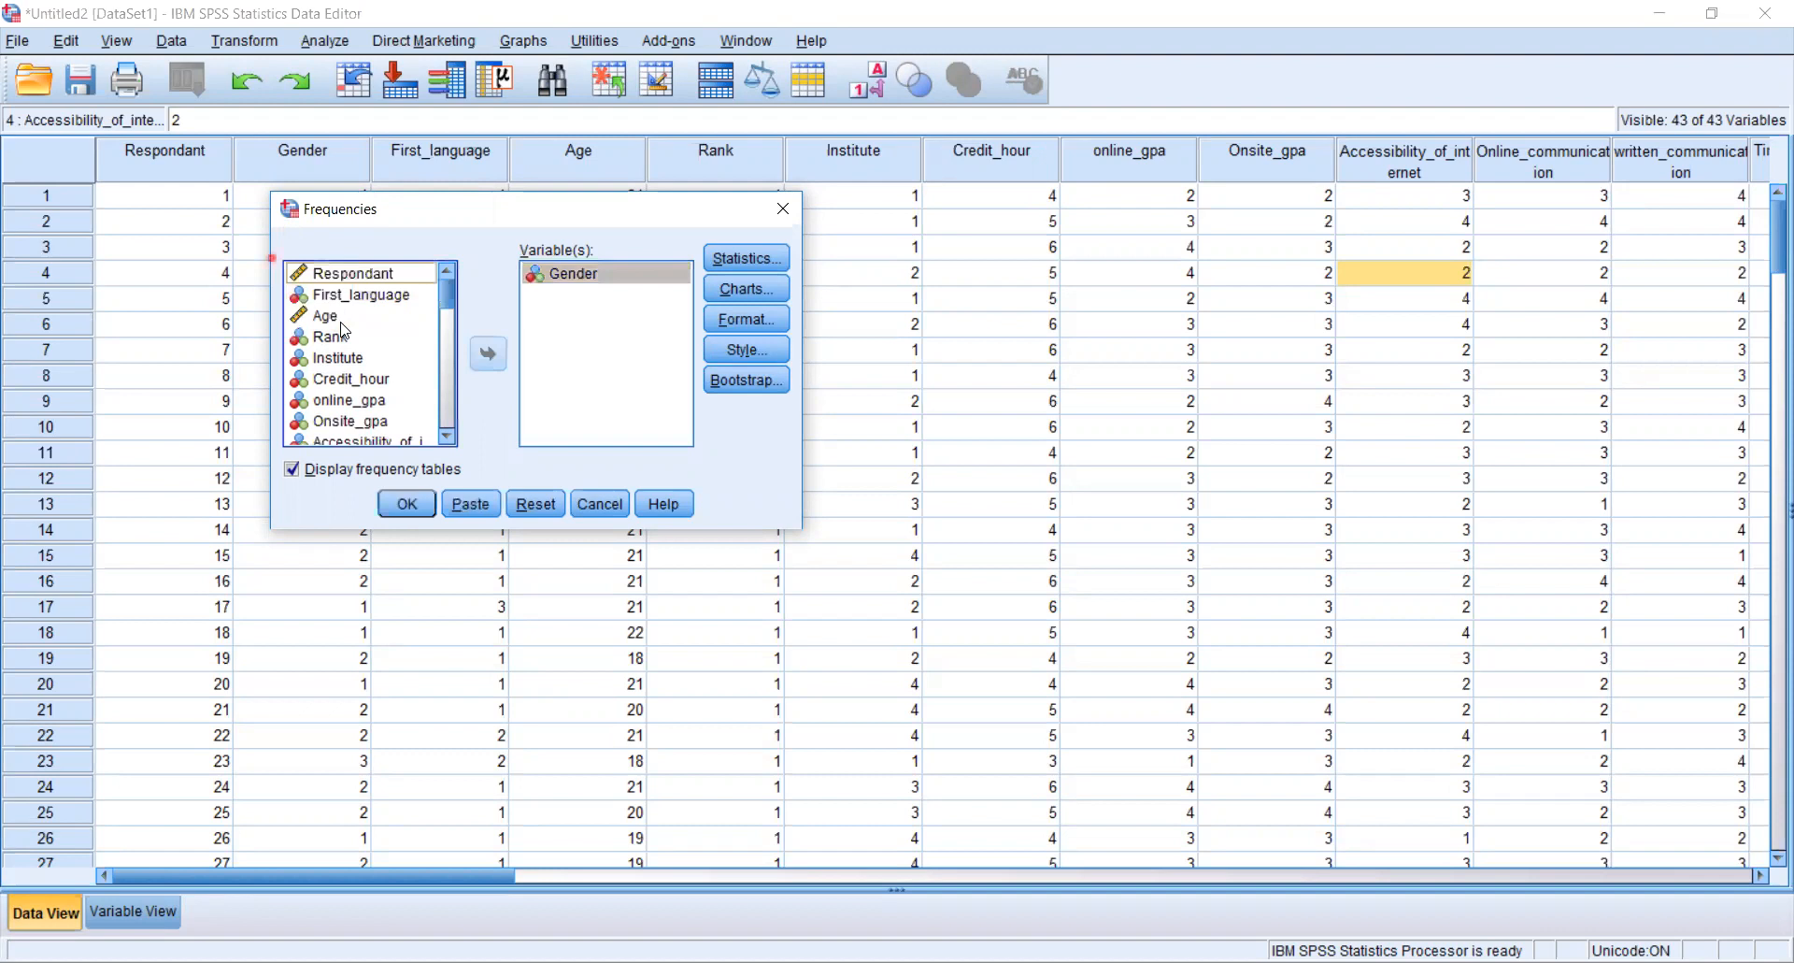
pyautogui.click(490, 355)
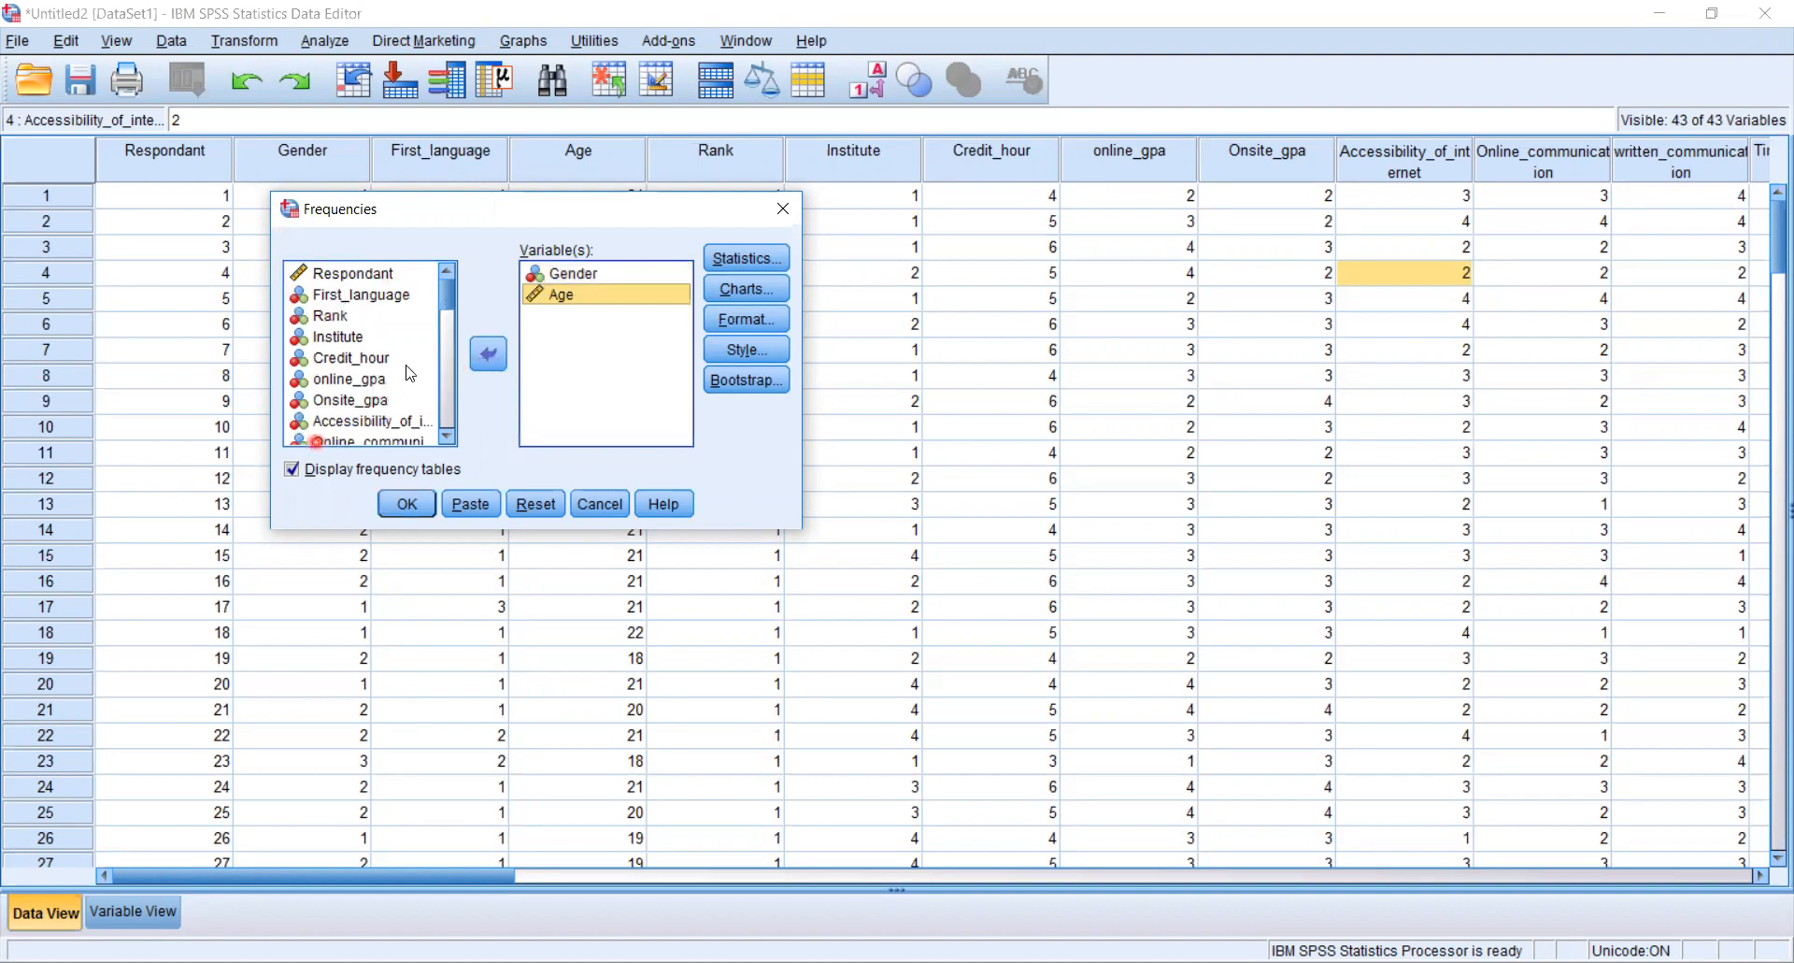
pyautogui.click(350, 316)
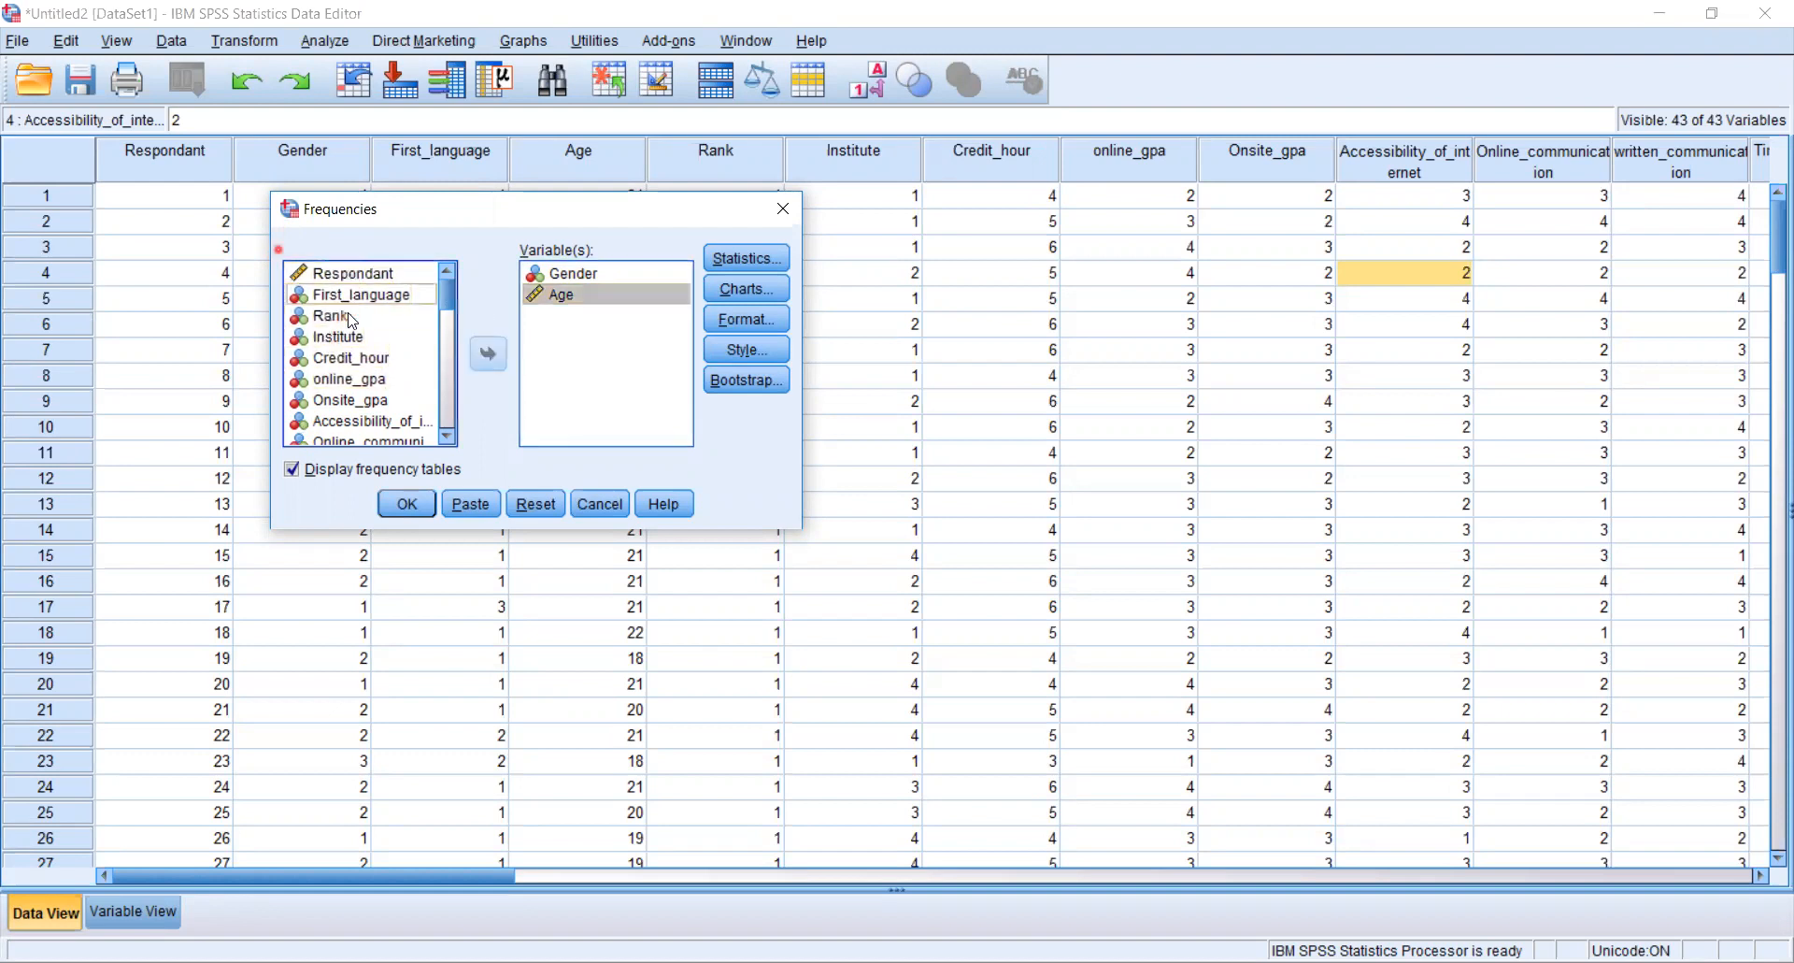
pyautogui.click(495, 357)
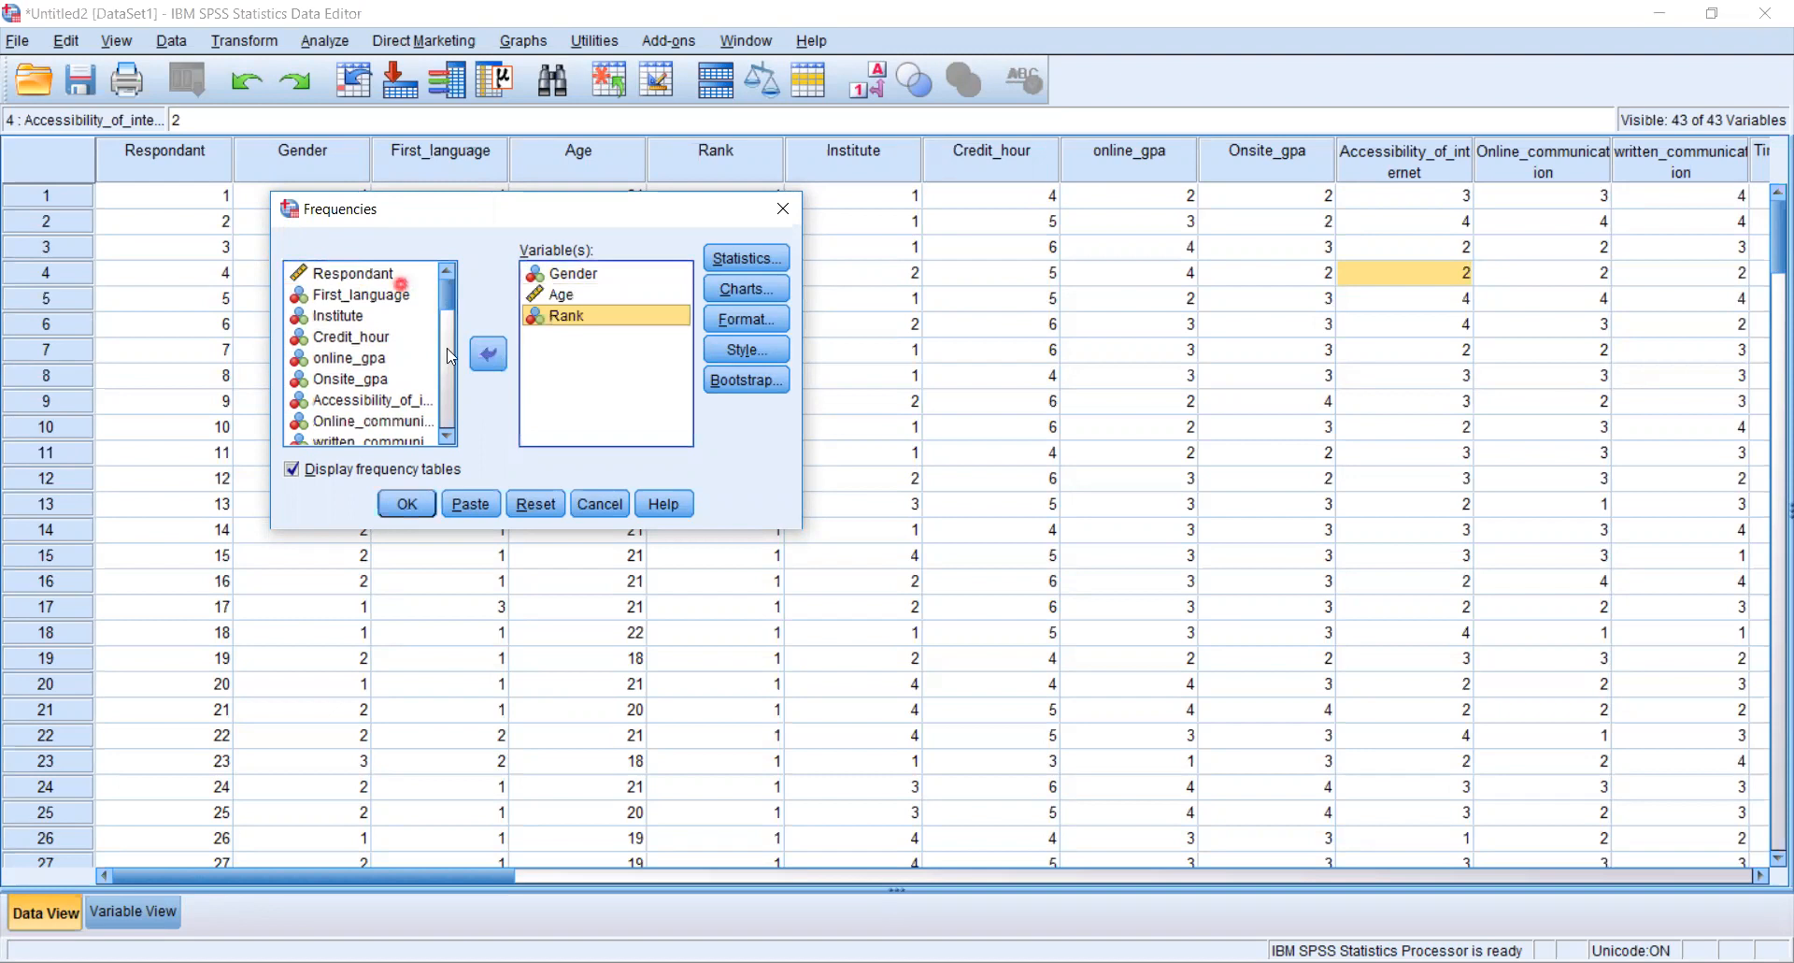
# - Add Credit_hour, Onsite_gpa and online_gpa to the Frequencies variable list
pyautogui.click(372, 358)
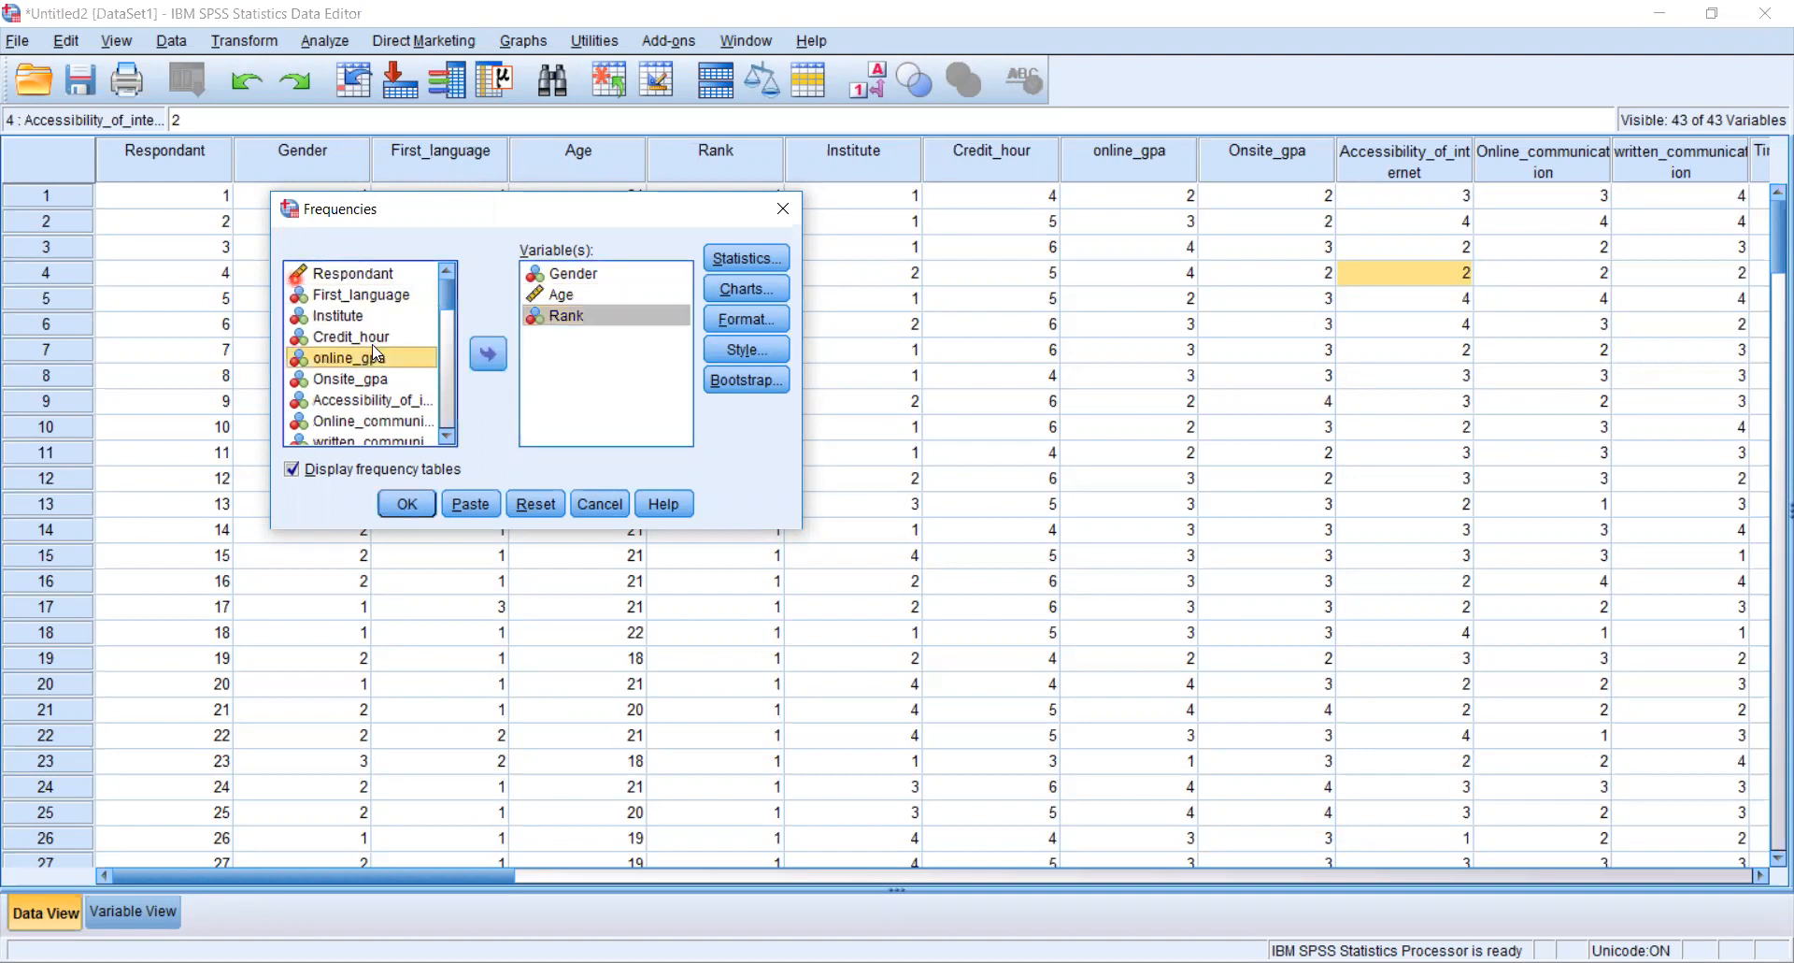
pyautogui.click(374, 339)
pyautogui.click(492, 360)
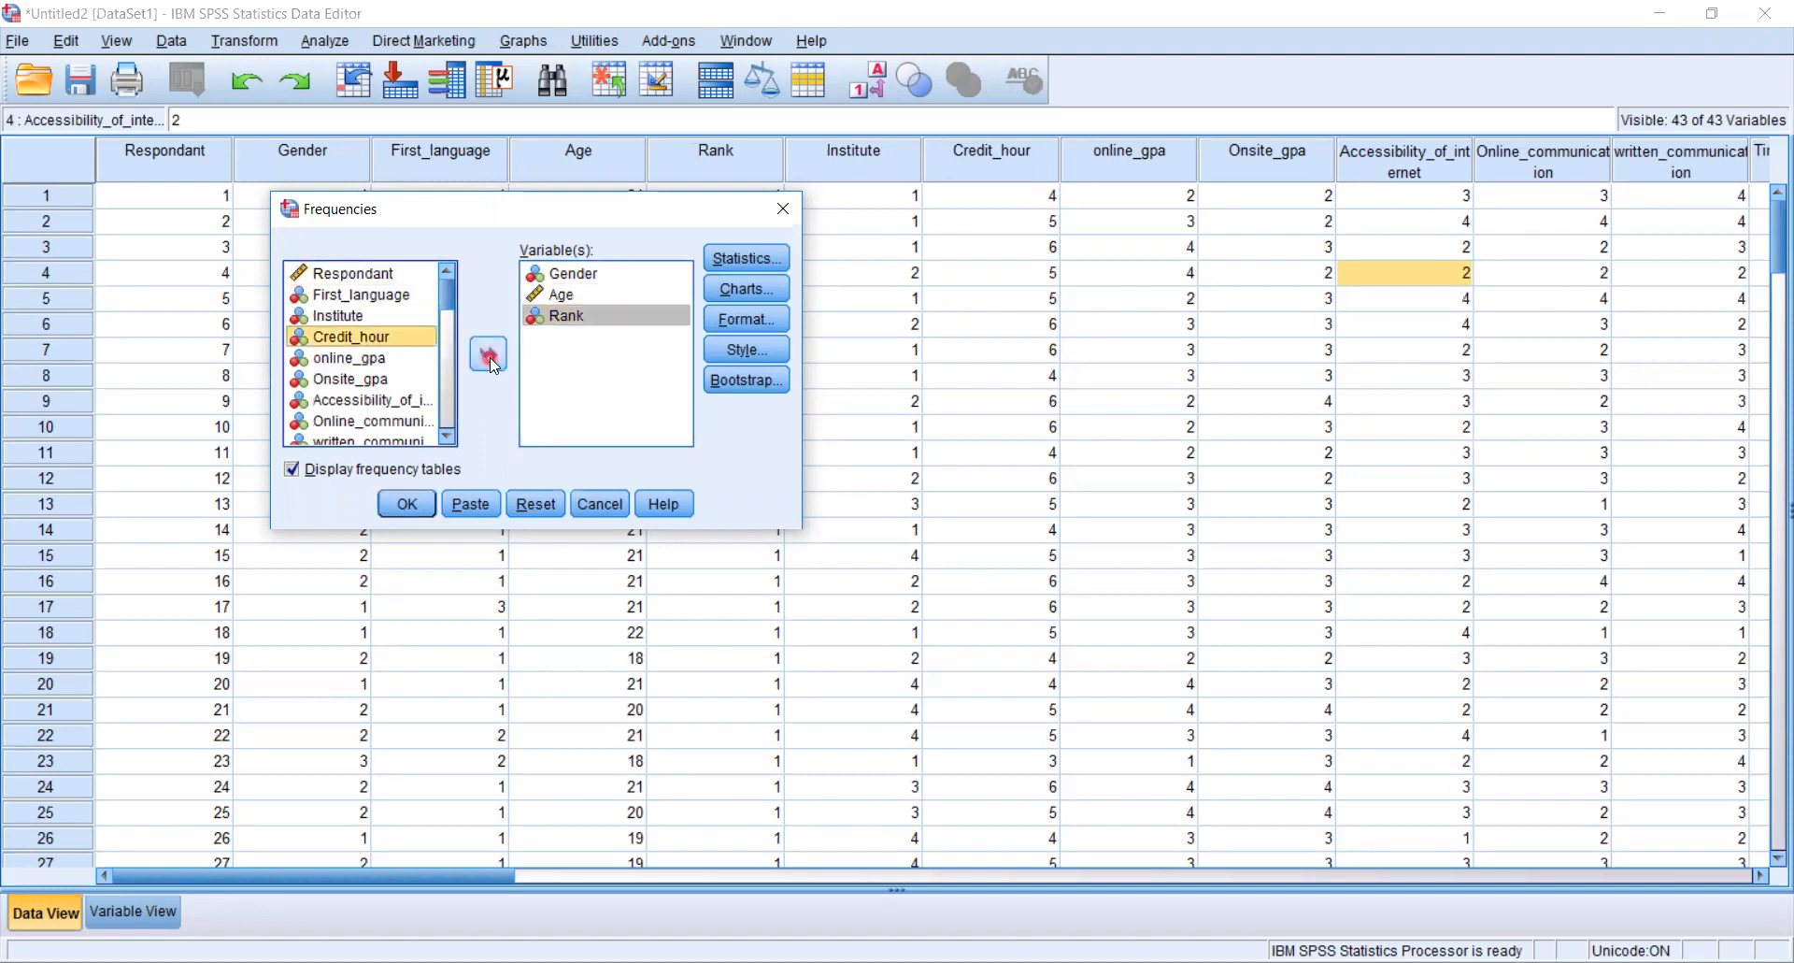
pyautogui.click(390, 360)
pyautogui.click(496, 353)
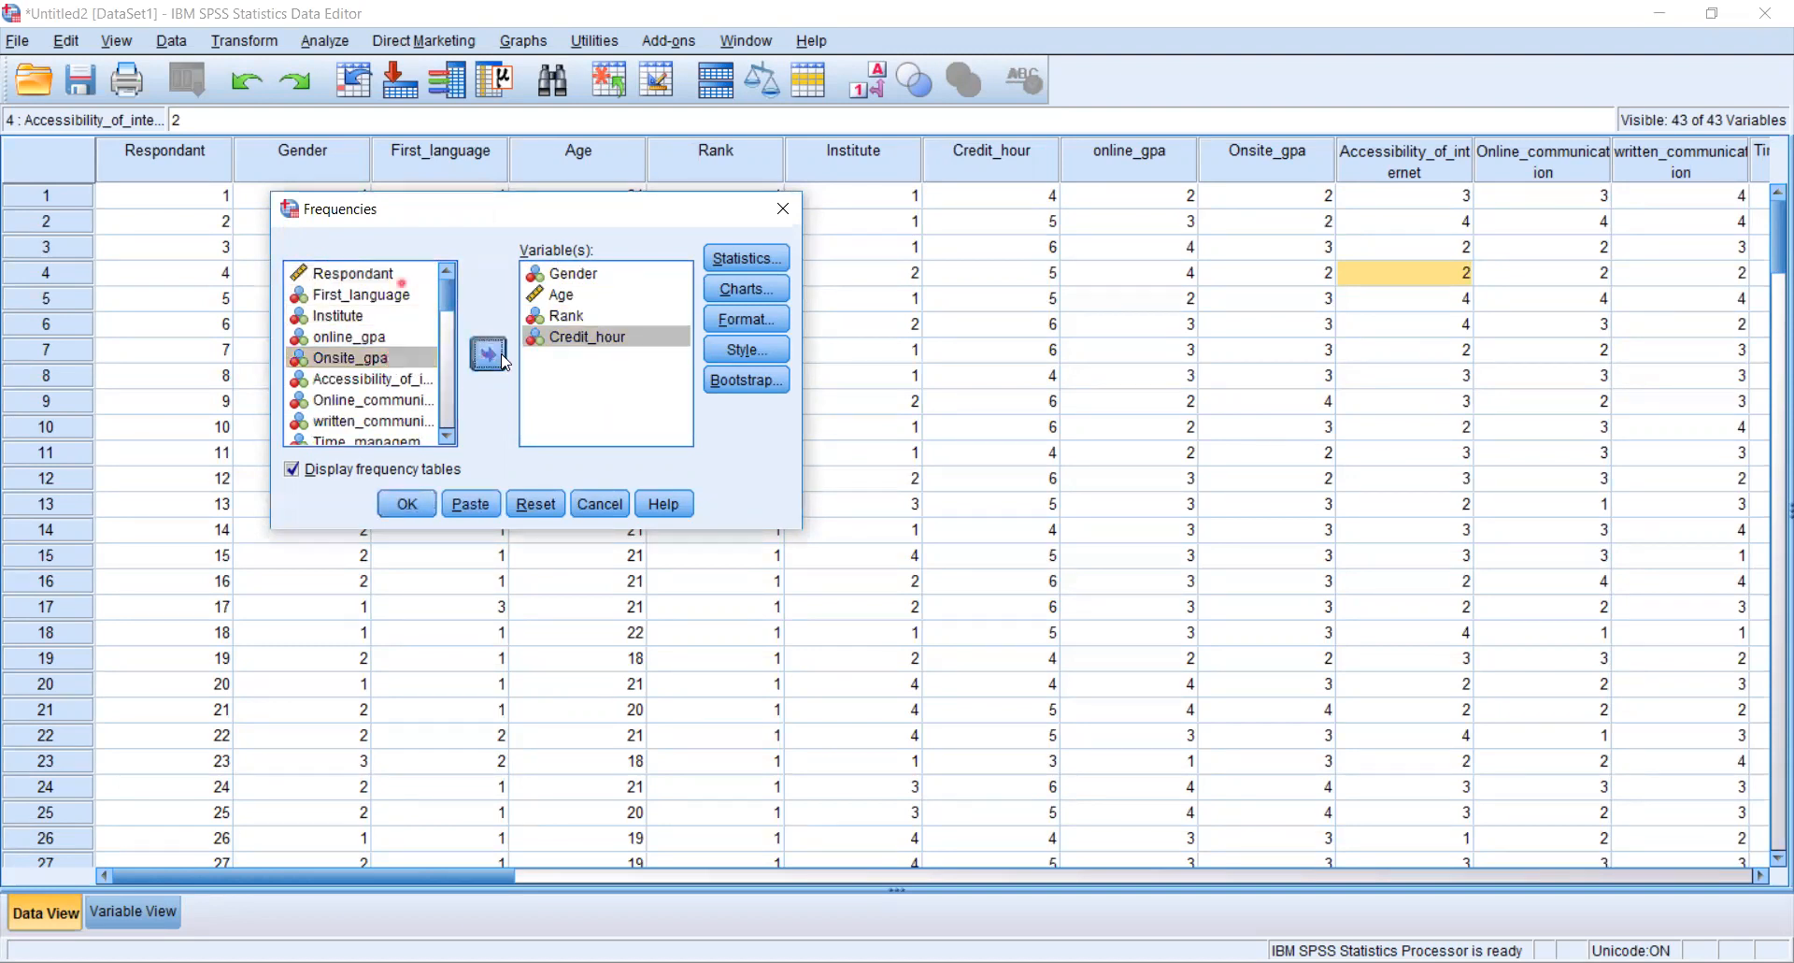
pyautogui.click(371, 339)
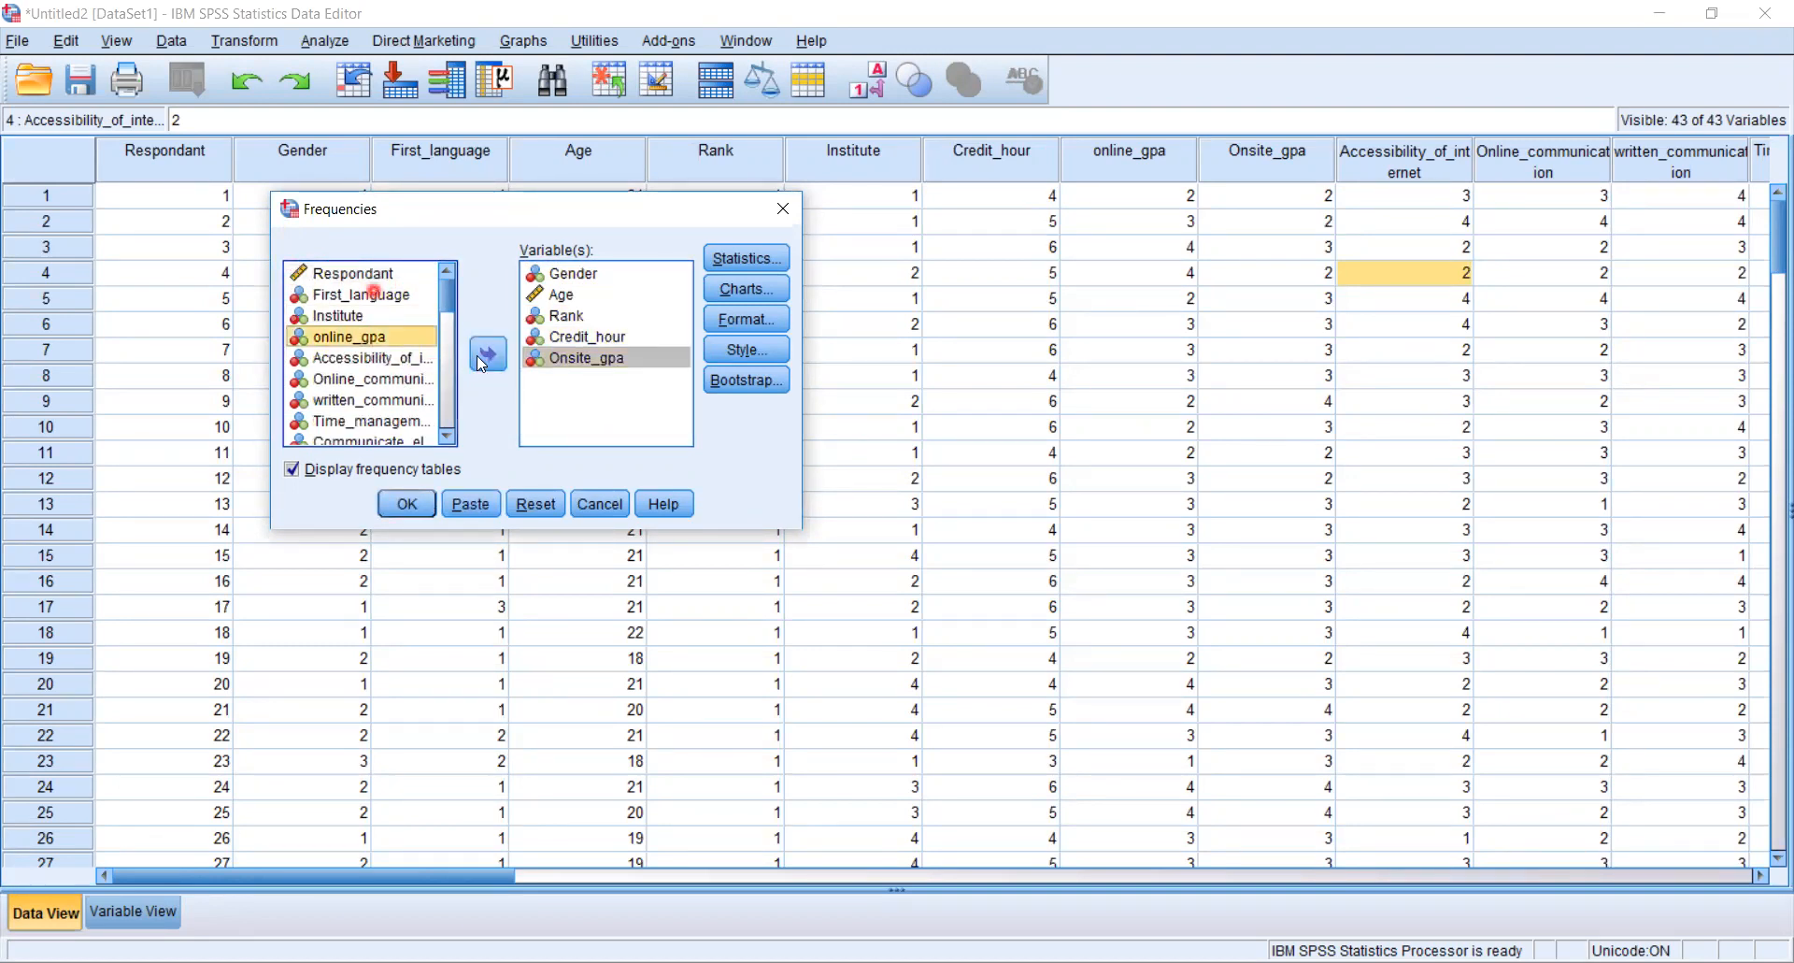
pyautogui.click(478, 355)
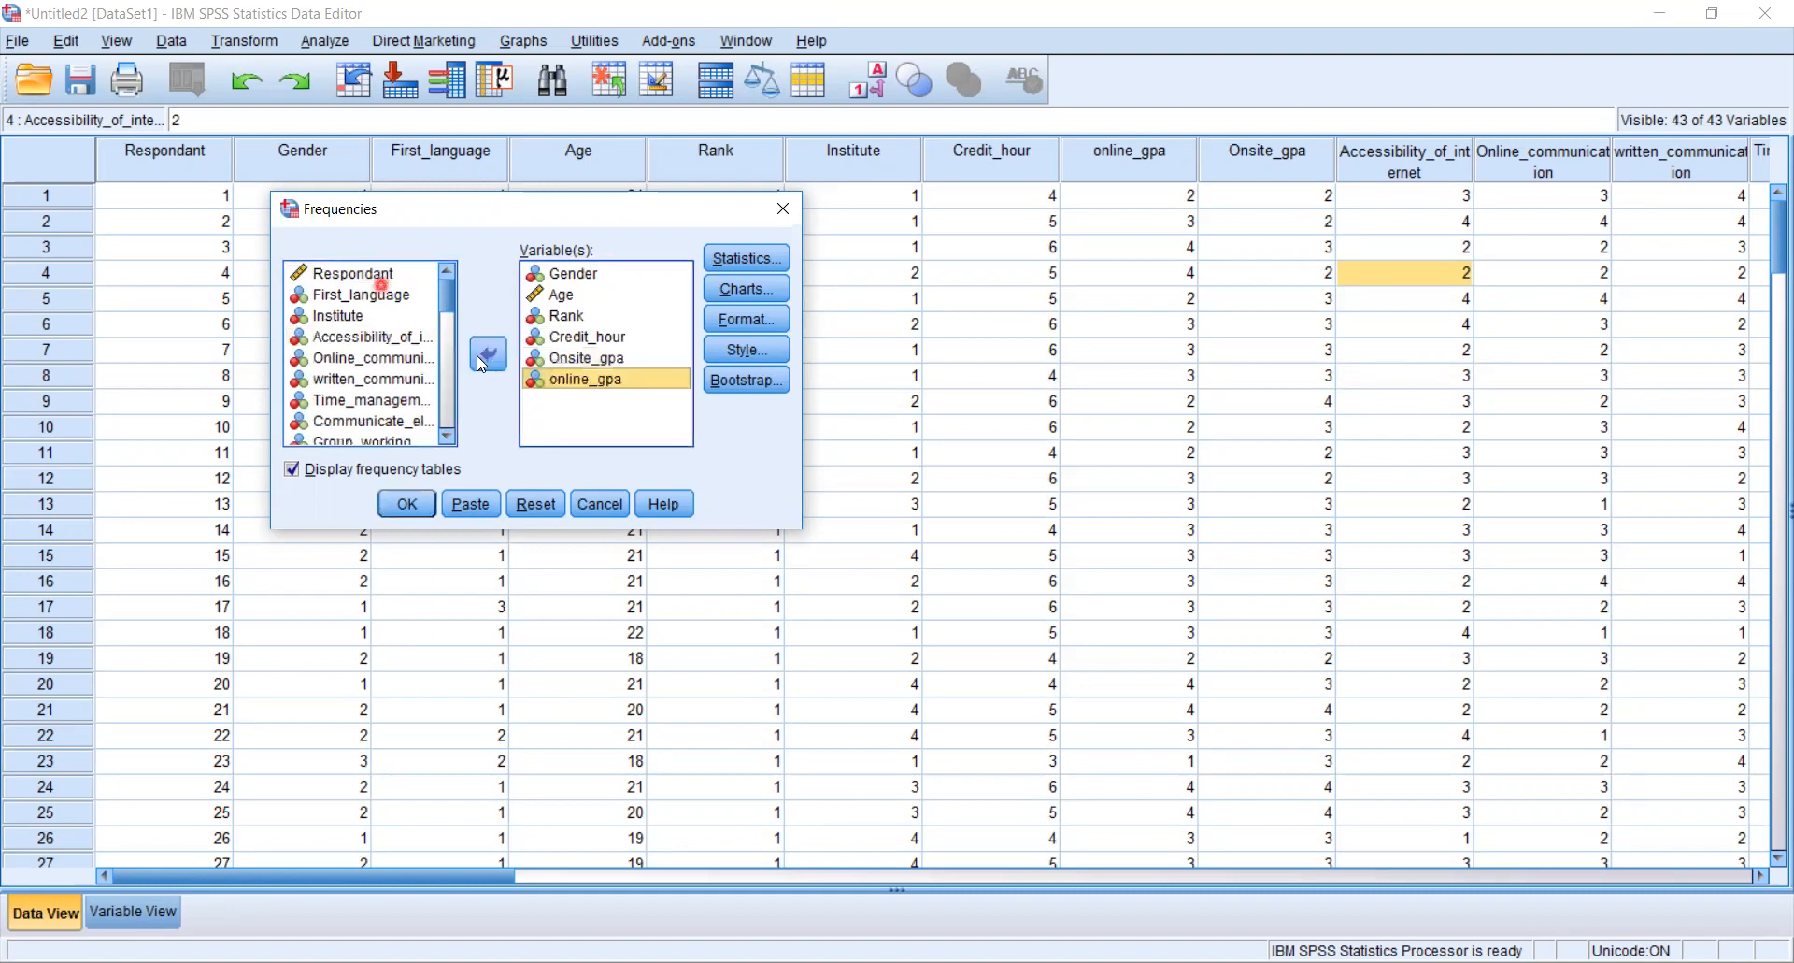
# - Add Time_management, written_communication and the Communicate_el variable to the Frequencies variable list
pyautogui.click(362, 422)
pyautogui.click(369, 400)
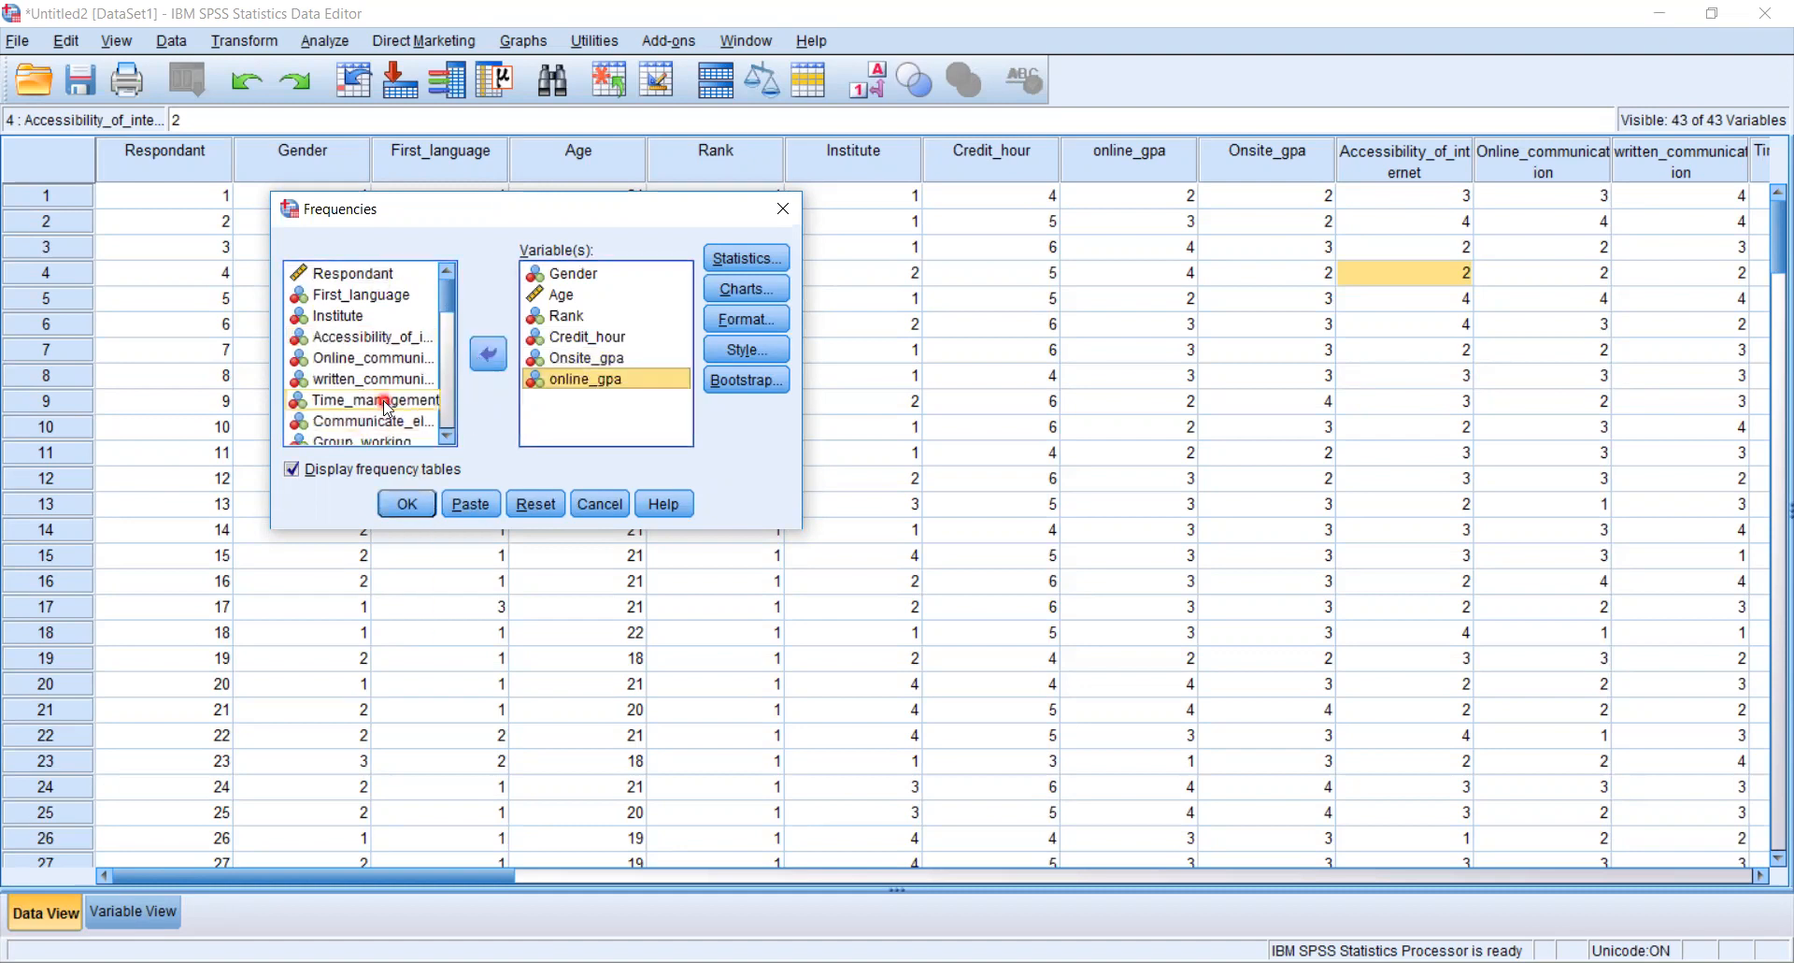
pyautogui.click(488, 353)
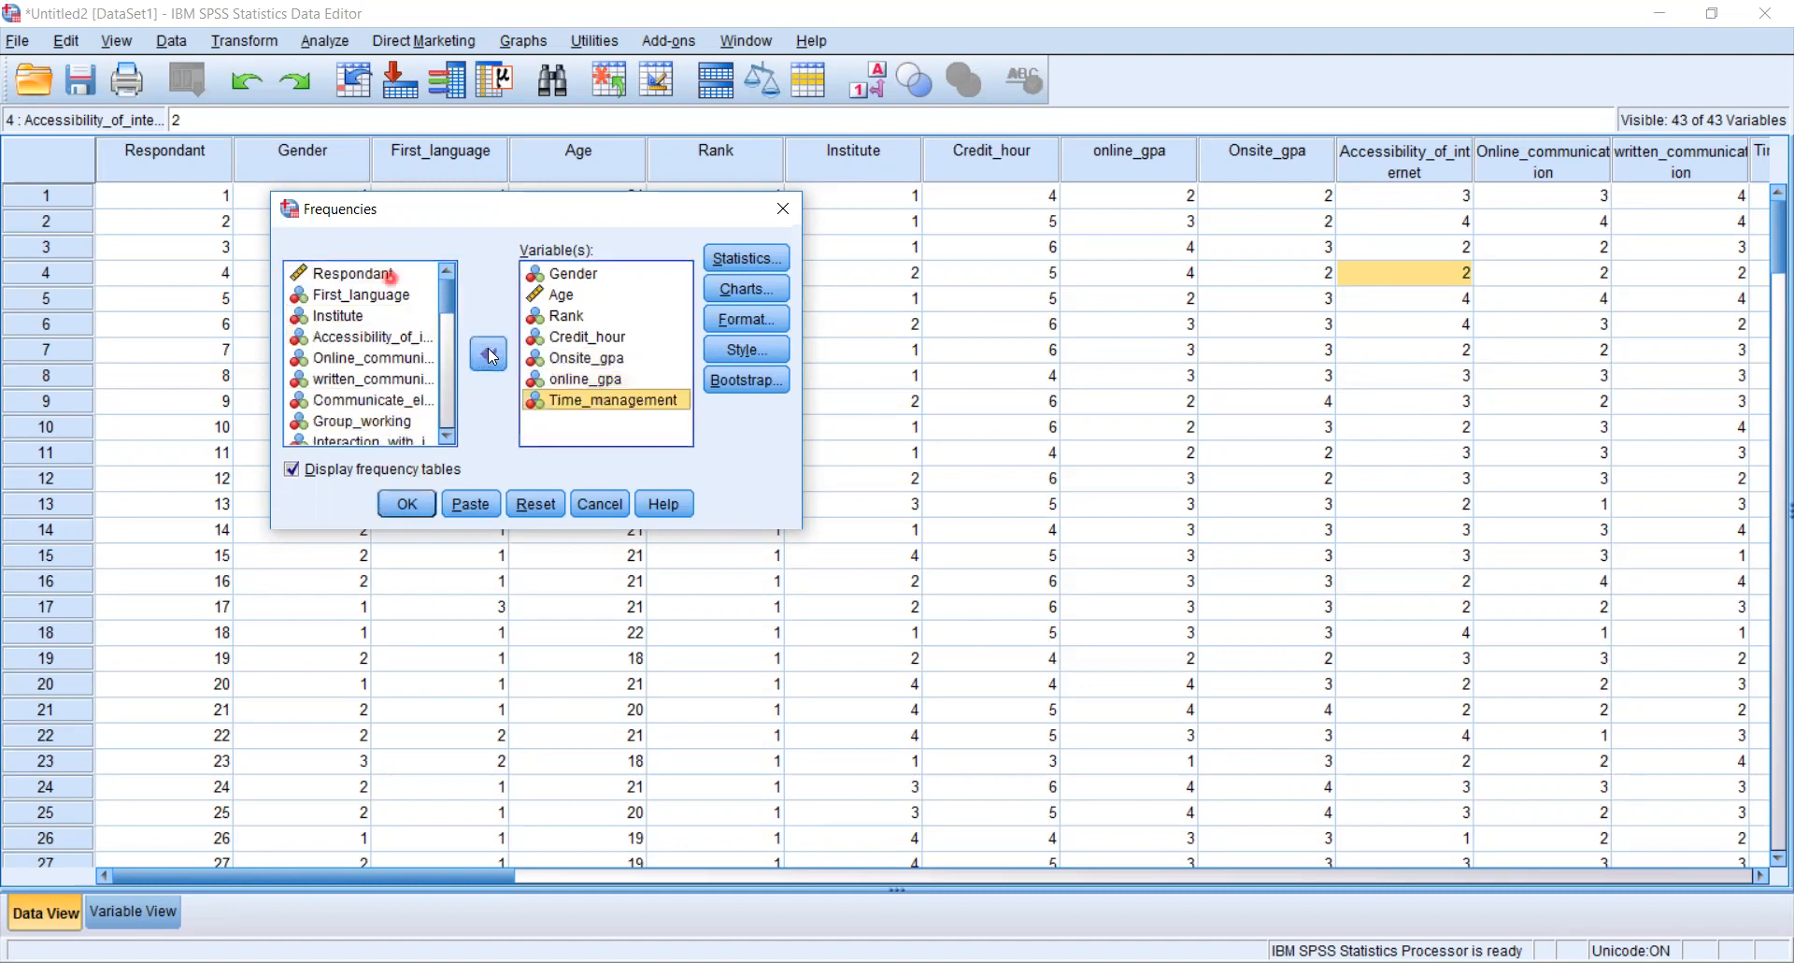
pyautogui.click(396, 378)
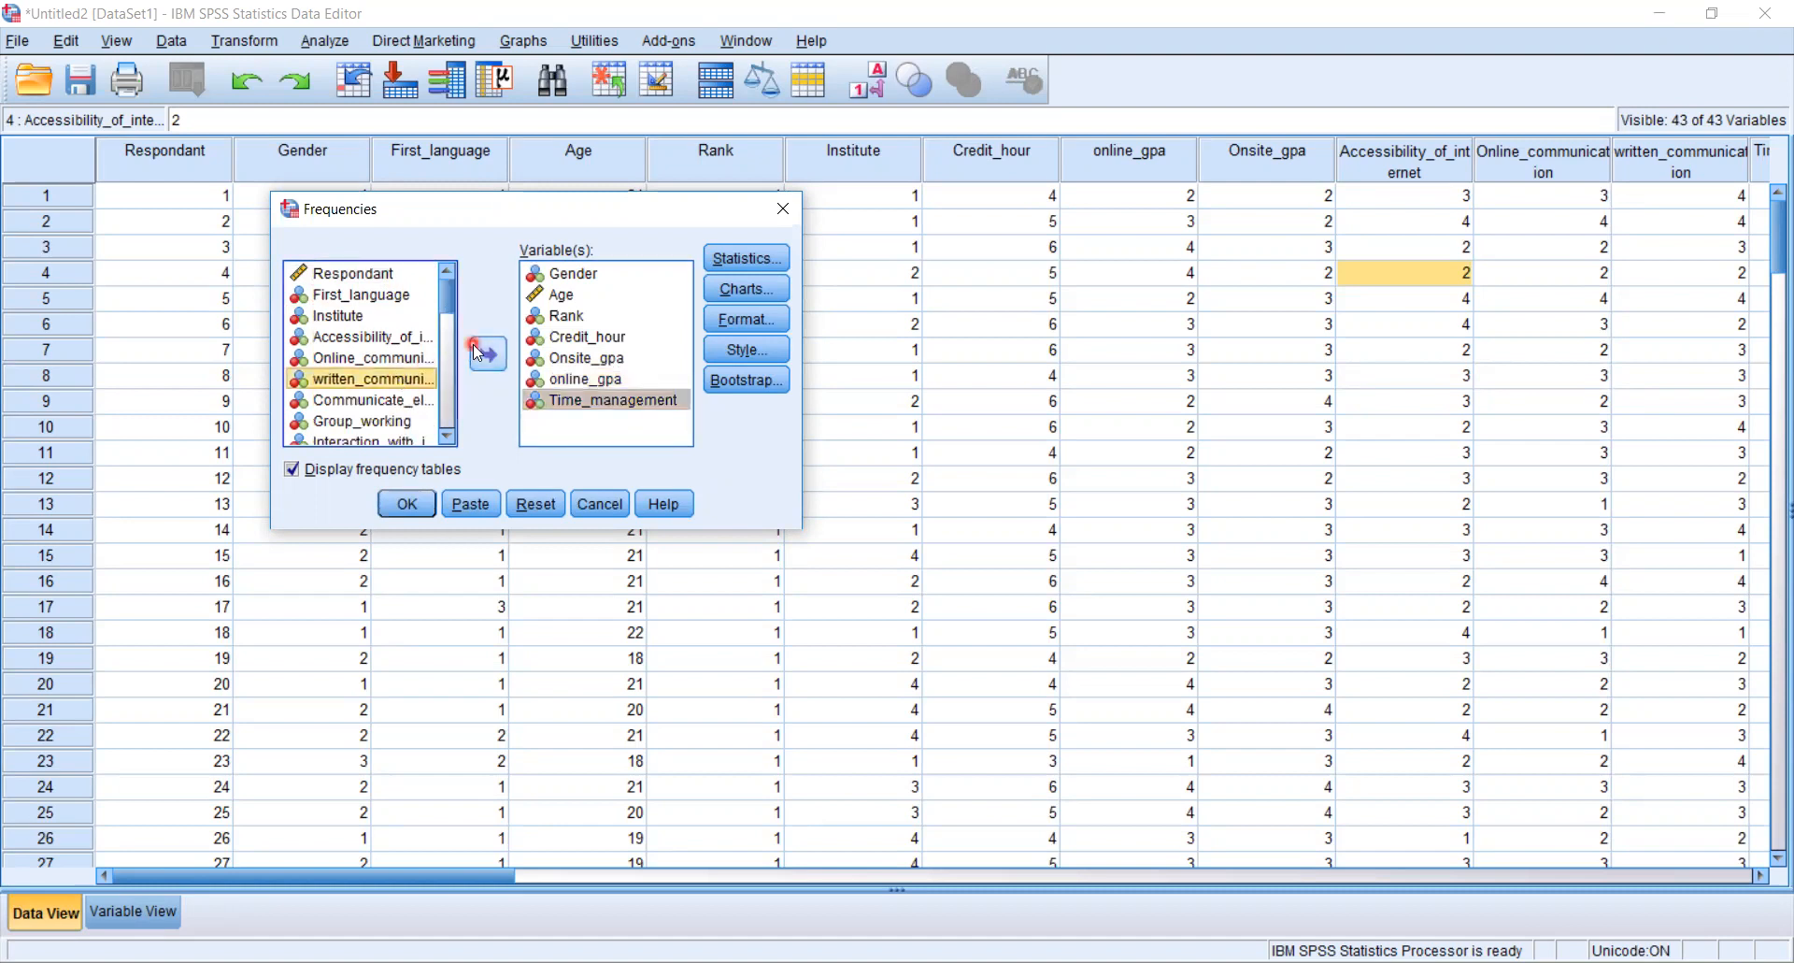
pyautogui.click(481, 354)
pyautogui.click(391, 377)
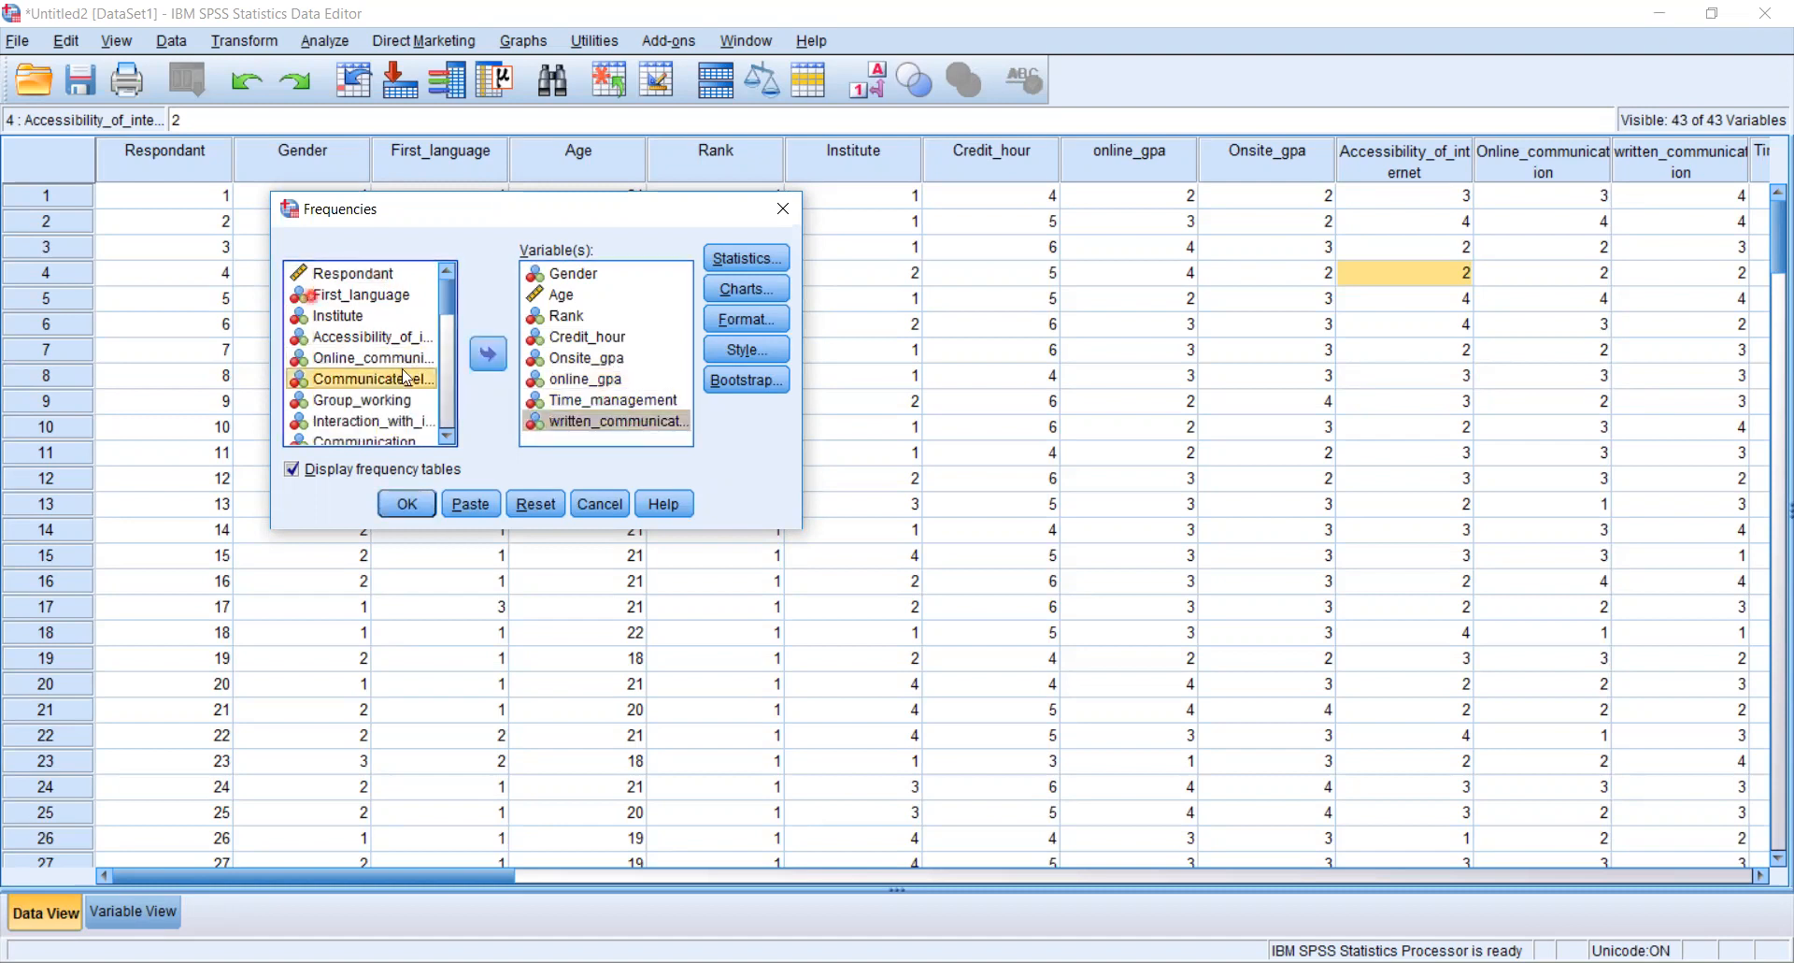
pyautogui.click(486, 358)
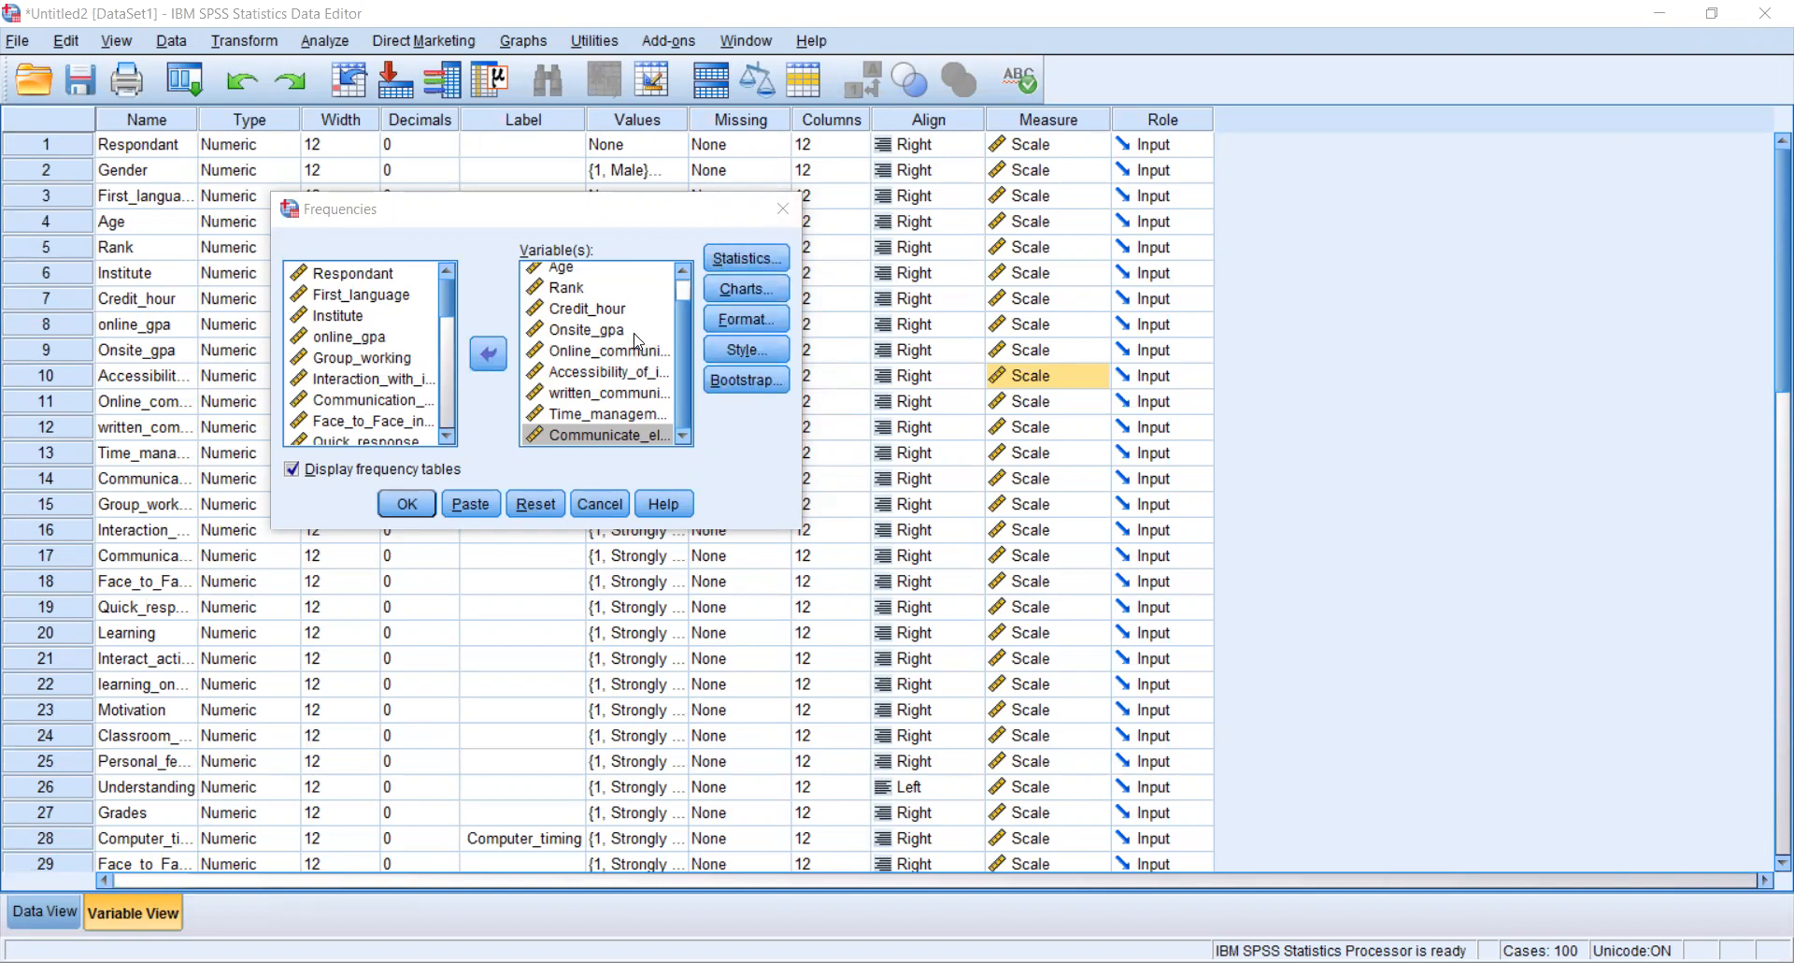
# - Request quartiles, mean, median, mode, skewness, kurtosis, standard deviation, variance and range in the frequency statistics
pyautogui.click(746, 258)
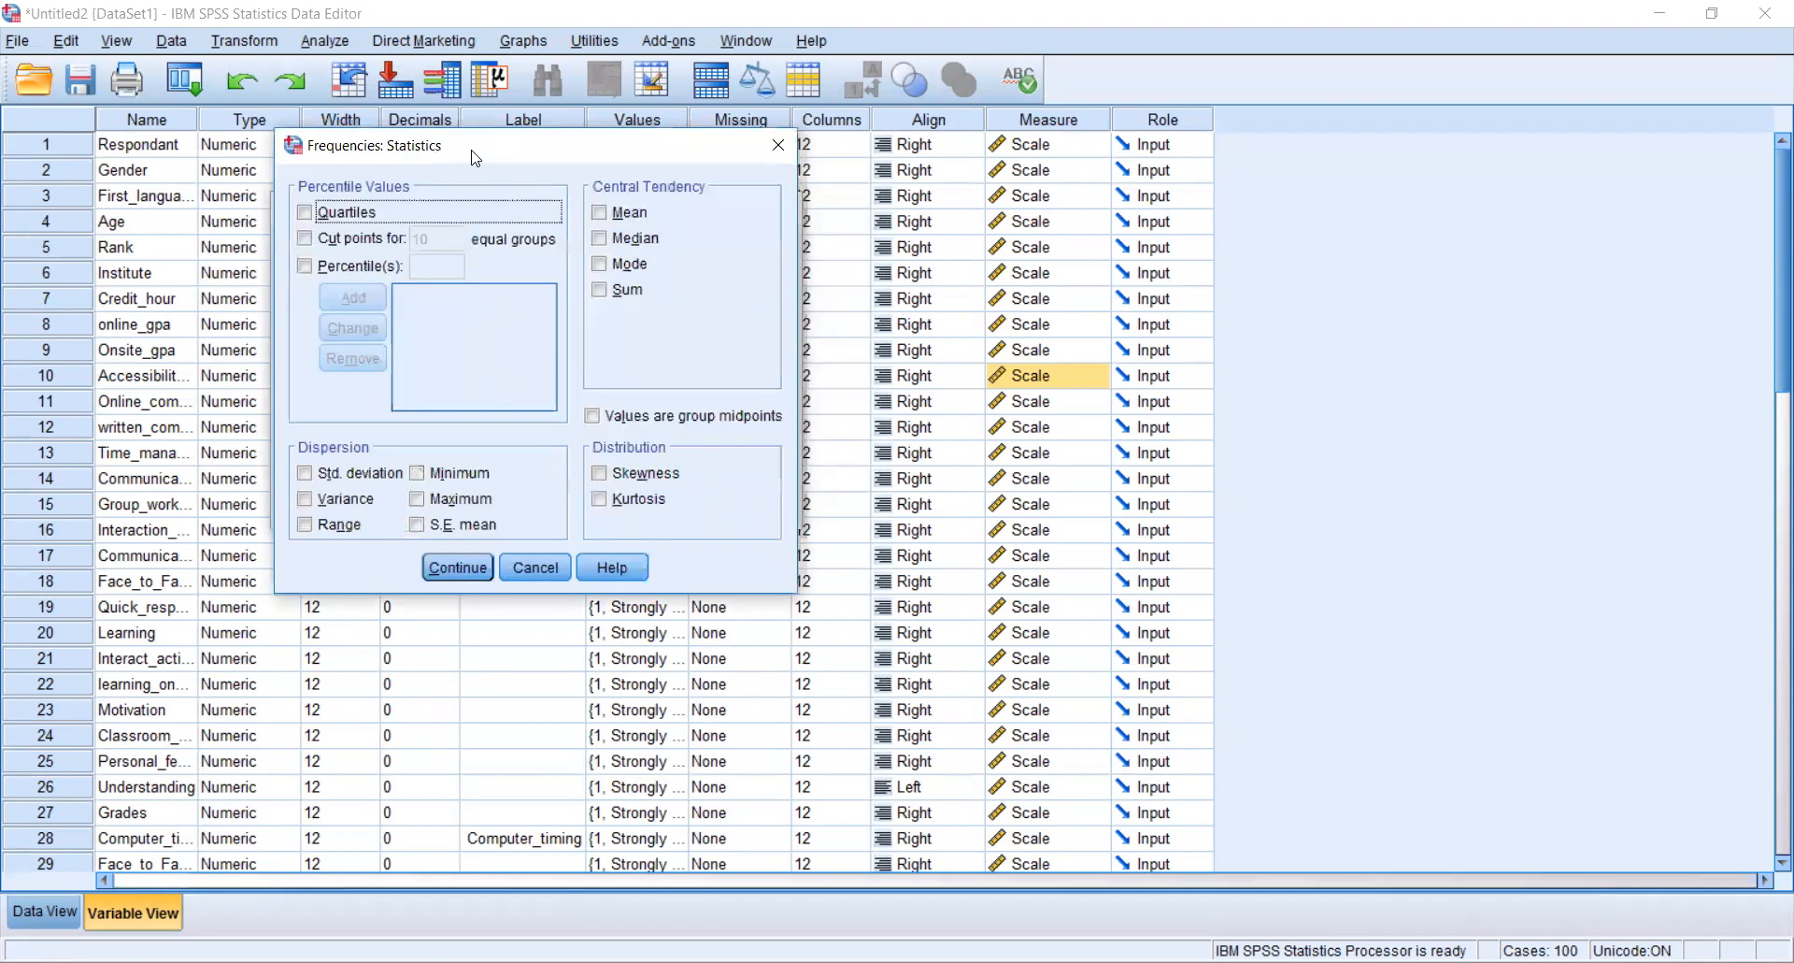
pyautogui.click(305, 213)
pyautogui.click(600, 213)
pyautogui.click(604, 241)
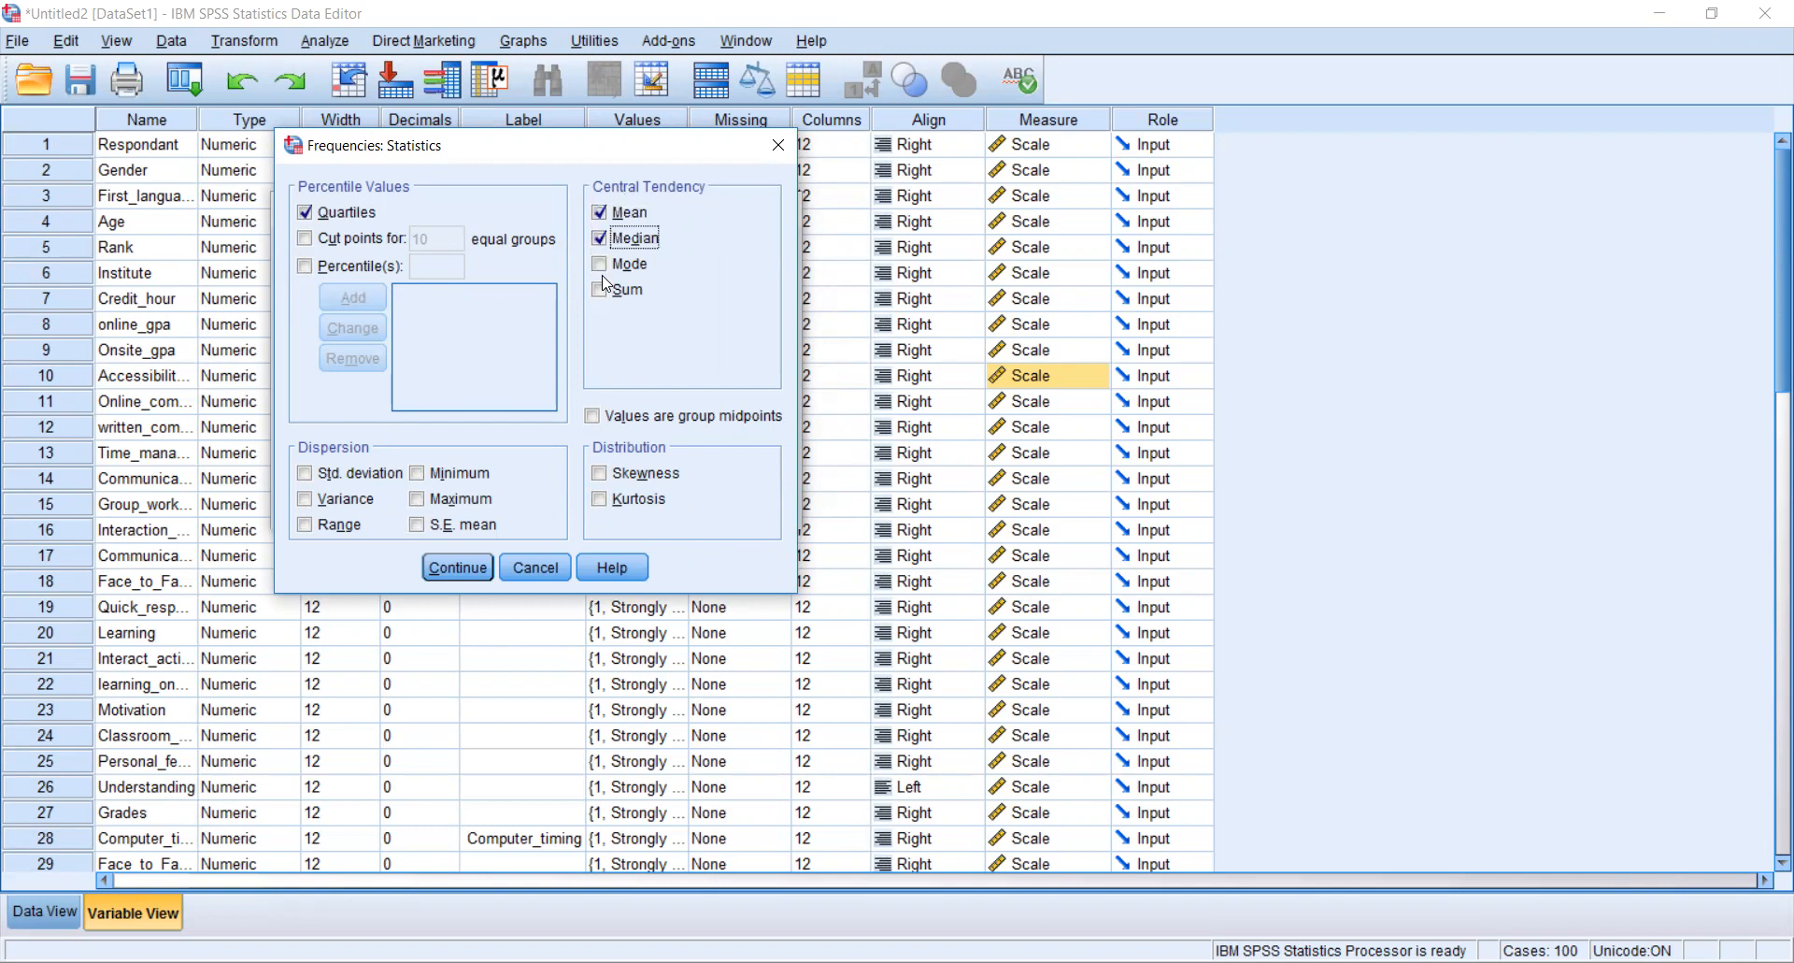
pyautogui.click(599, 263)
pyautogui.click(600, 473)
pyautogui.click(600, 500)
pyautogui.click(305, 473)
pyautogui.click(305, 500)
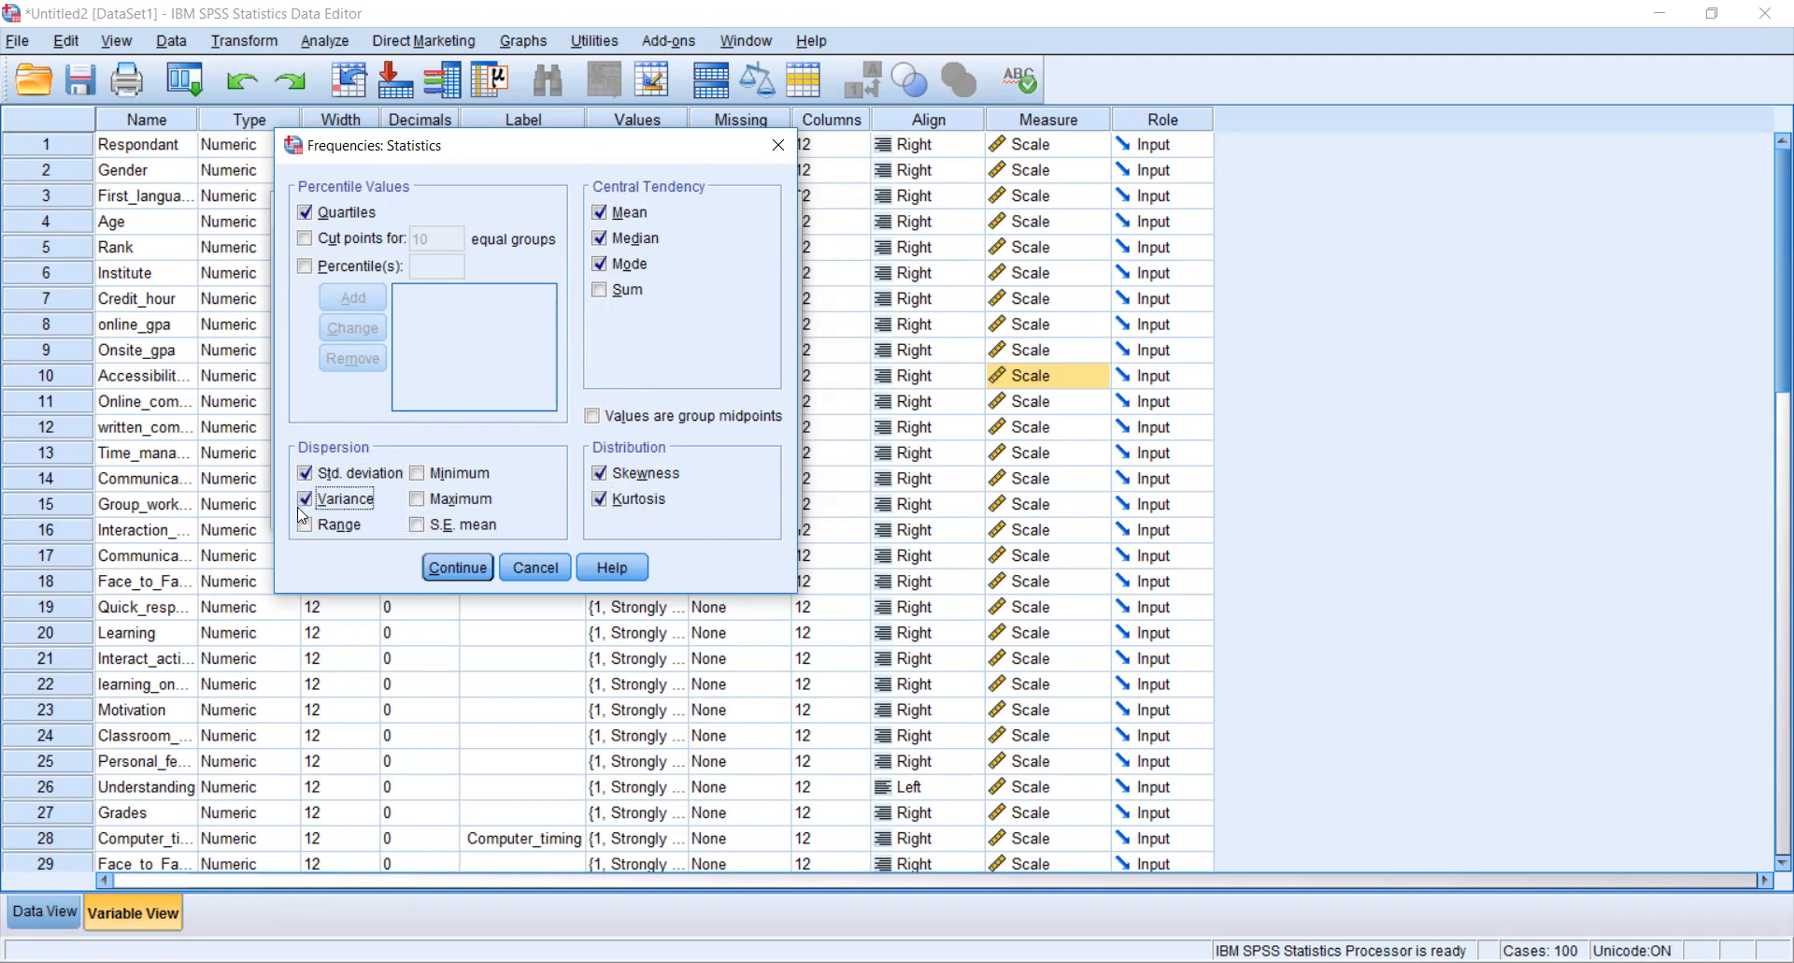
pyautogui.click(303, 525)
pyautogui.click(468, 572)
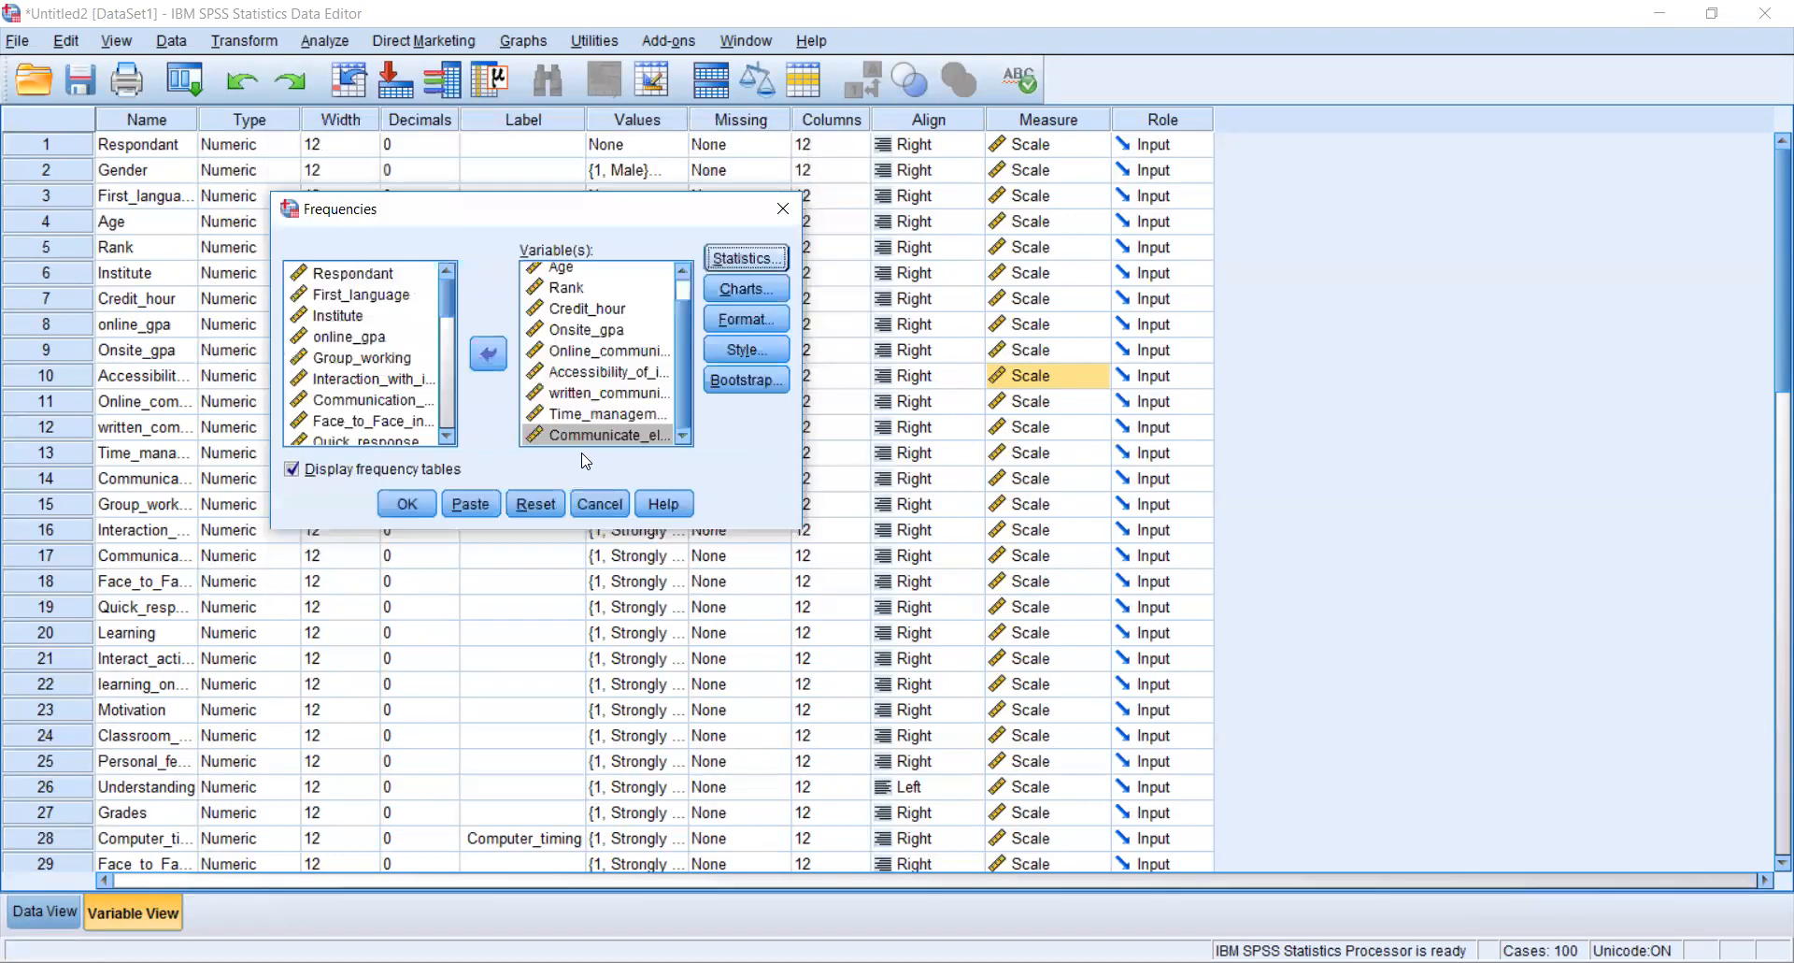
# - Set the frequency charts to pie charts showing percentages, then run the Frequencies analysis
pyautogui.click(750, 290)
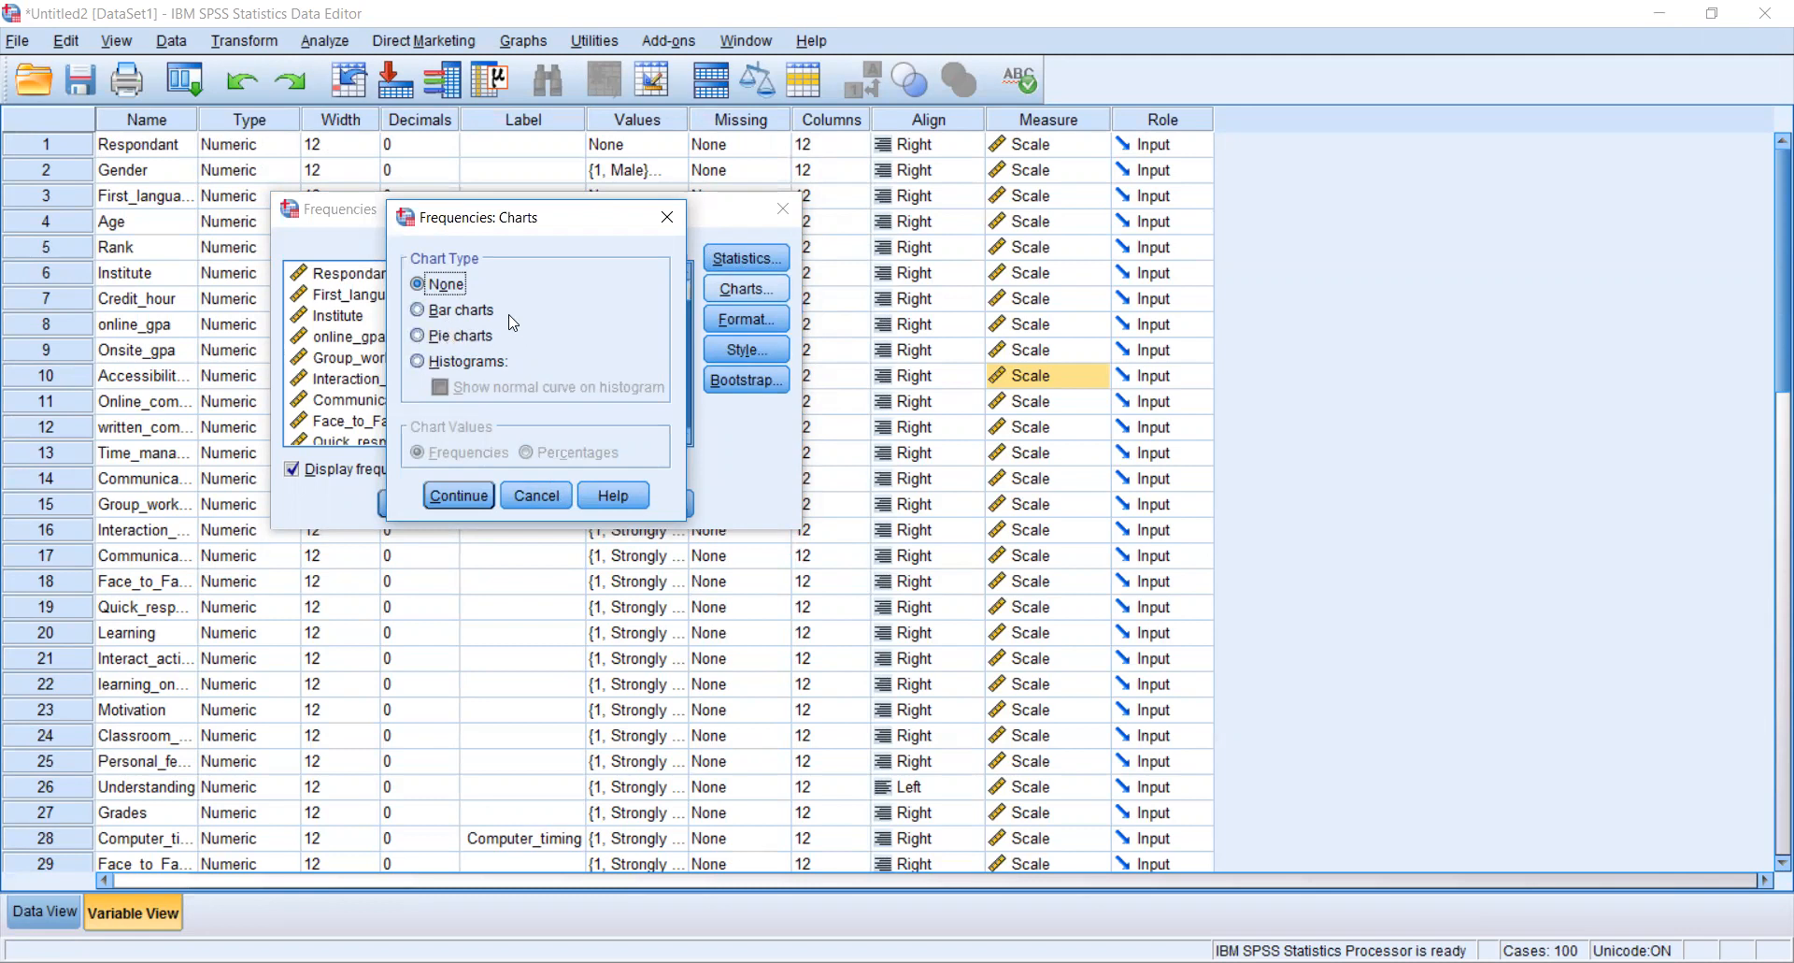
pyautogui.click(419, 335)
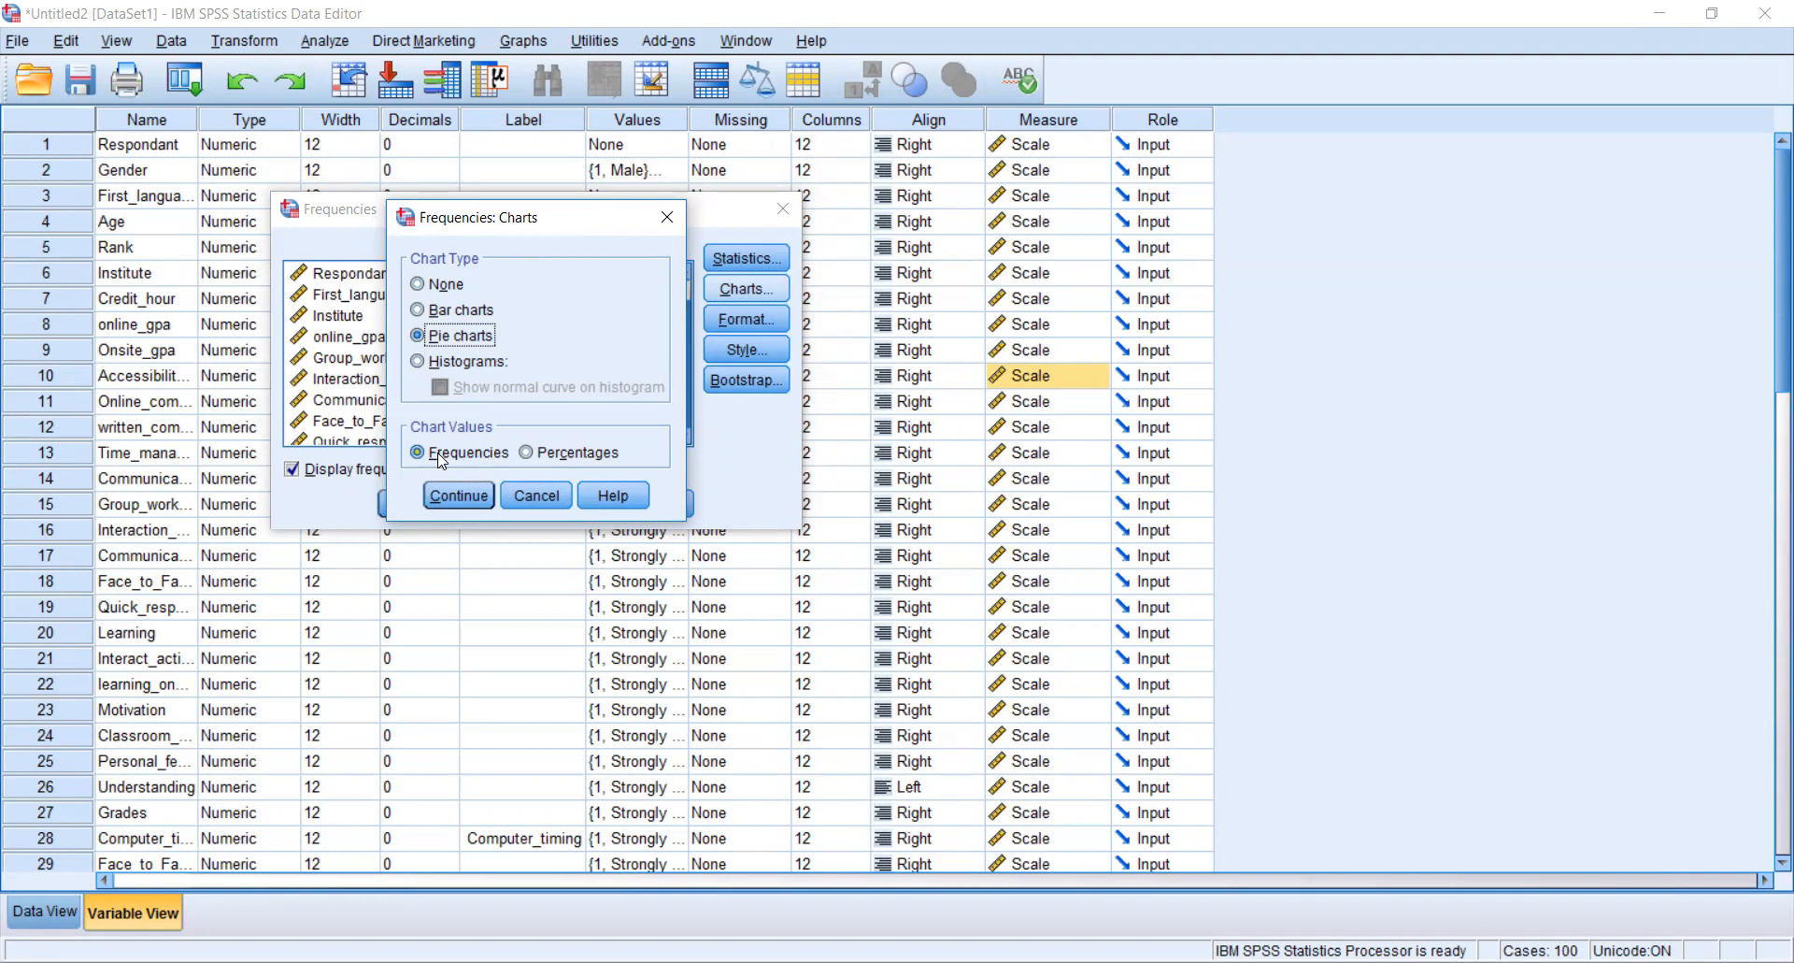
pyautogui.click(526, 452)
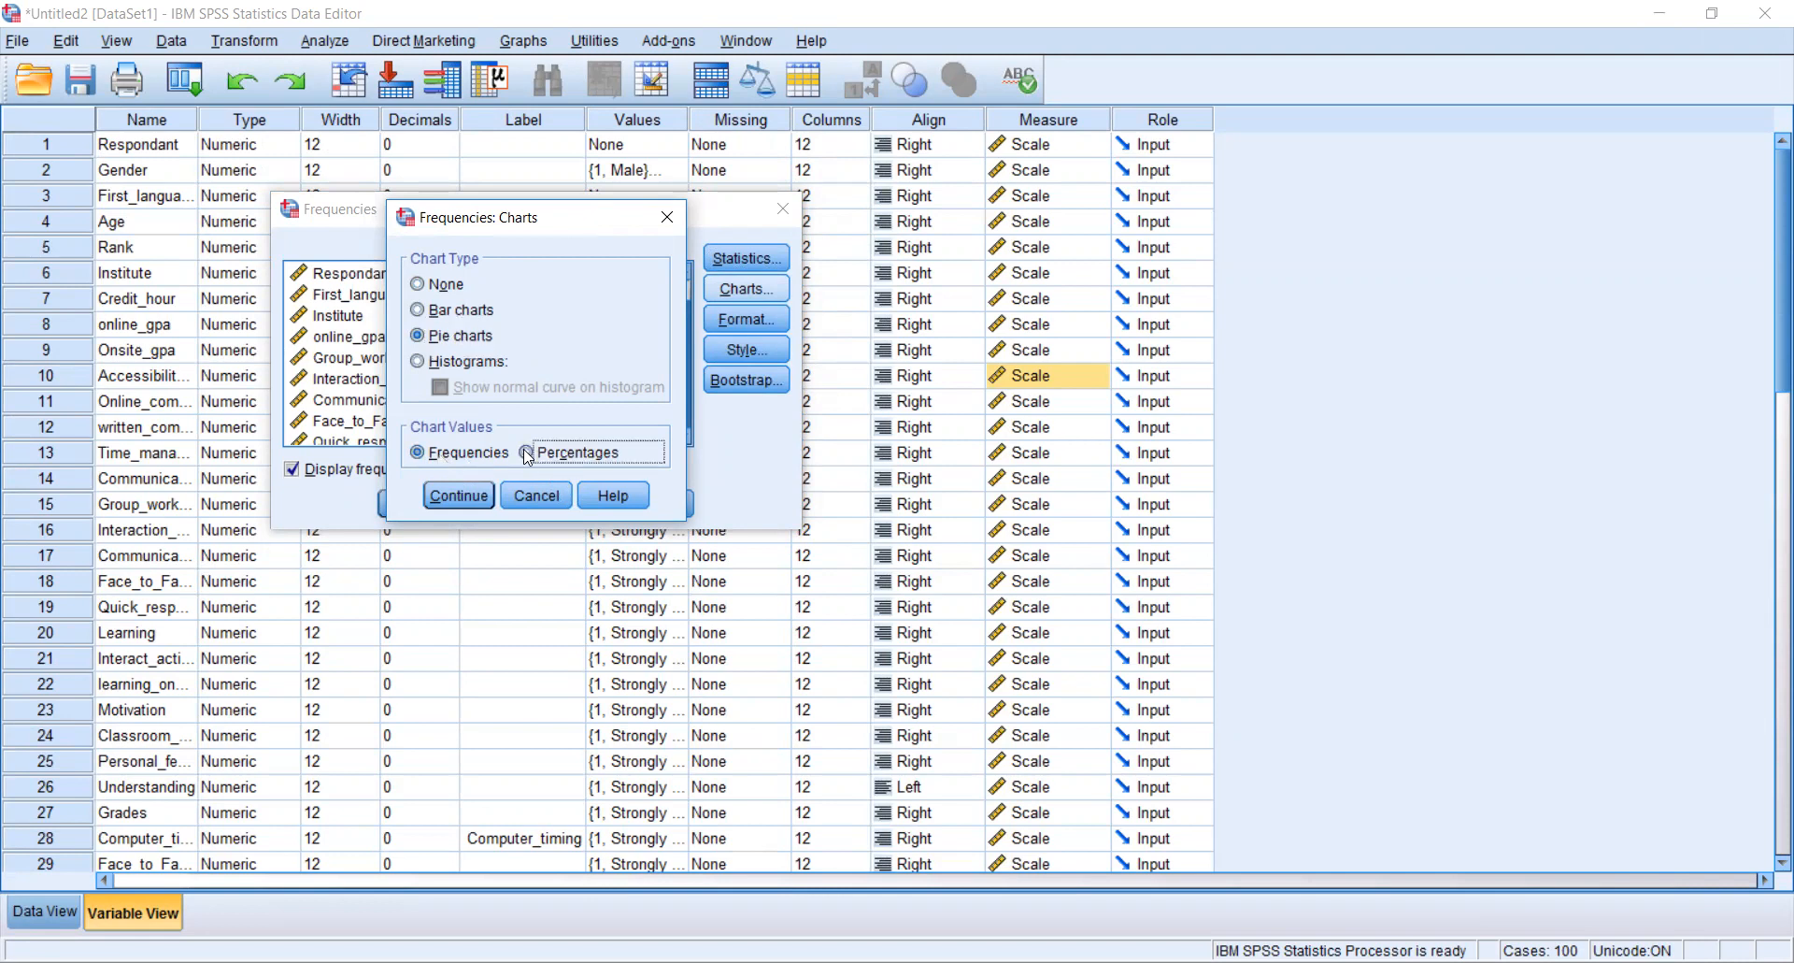
pyautogui.click(459, 496)
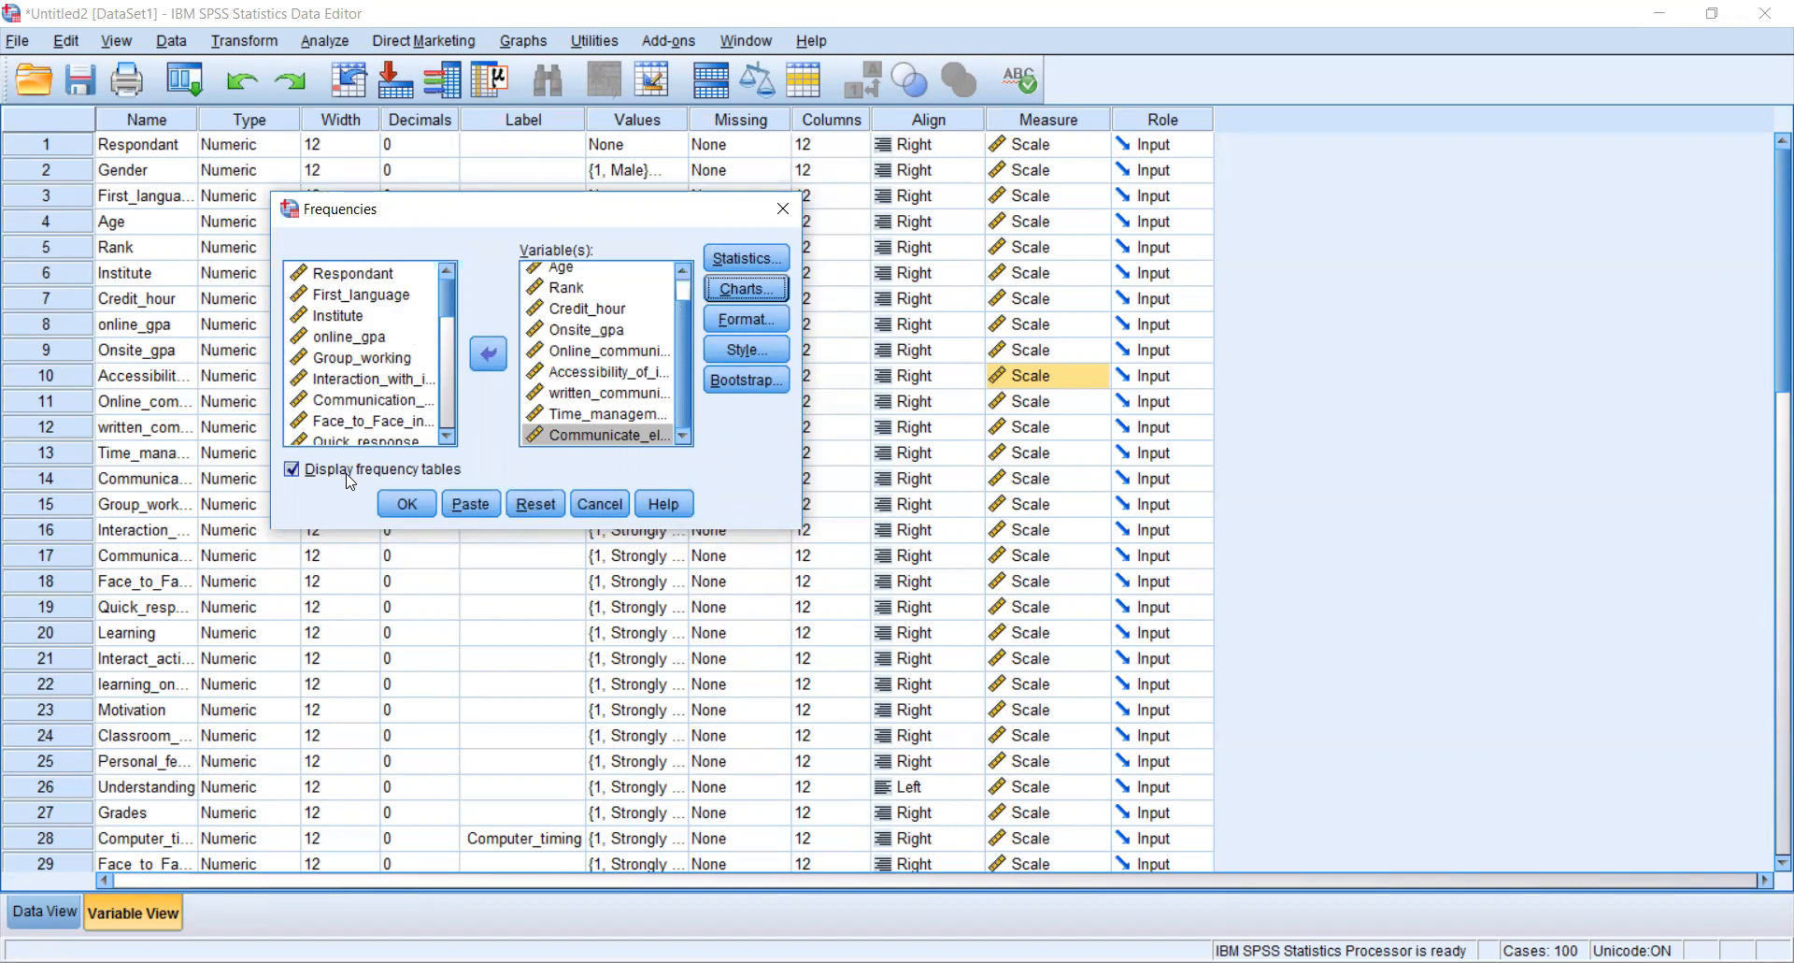
pyautogui.click(417, 506)
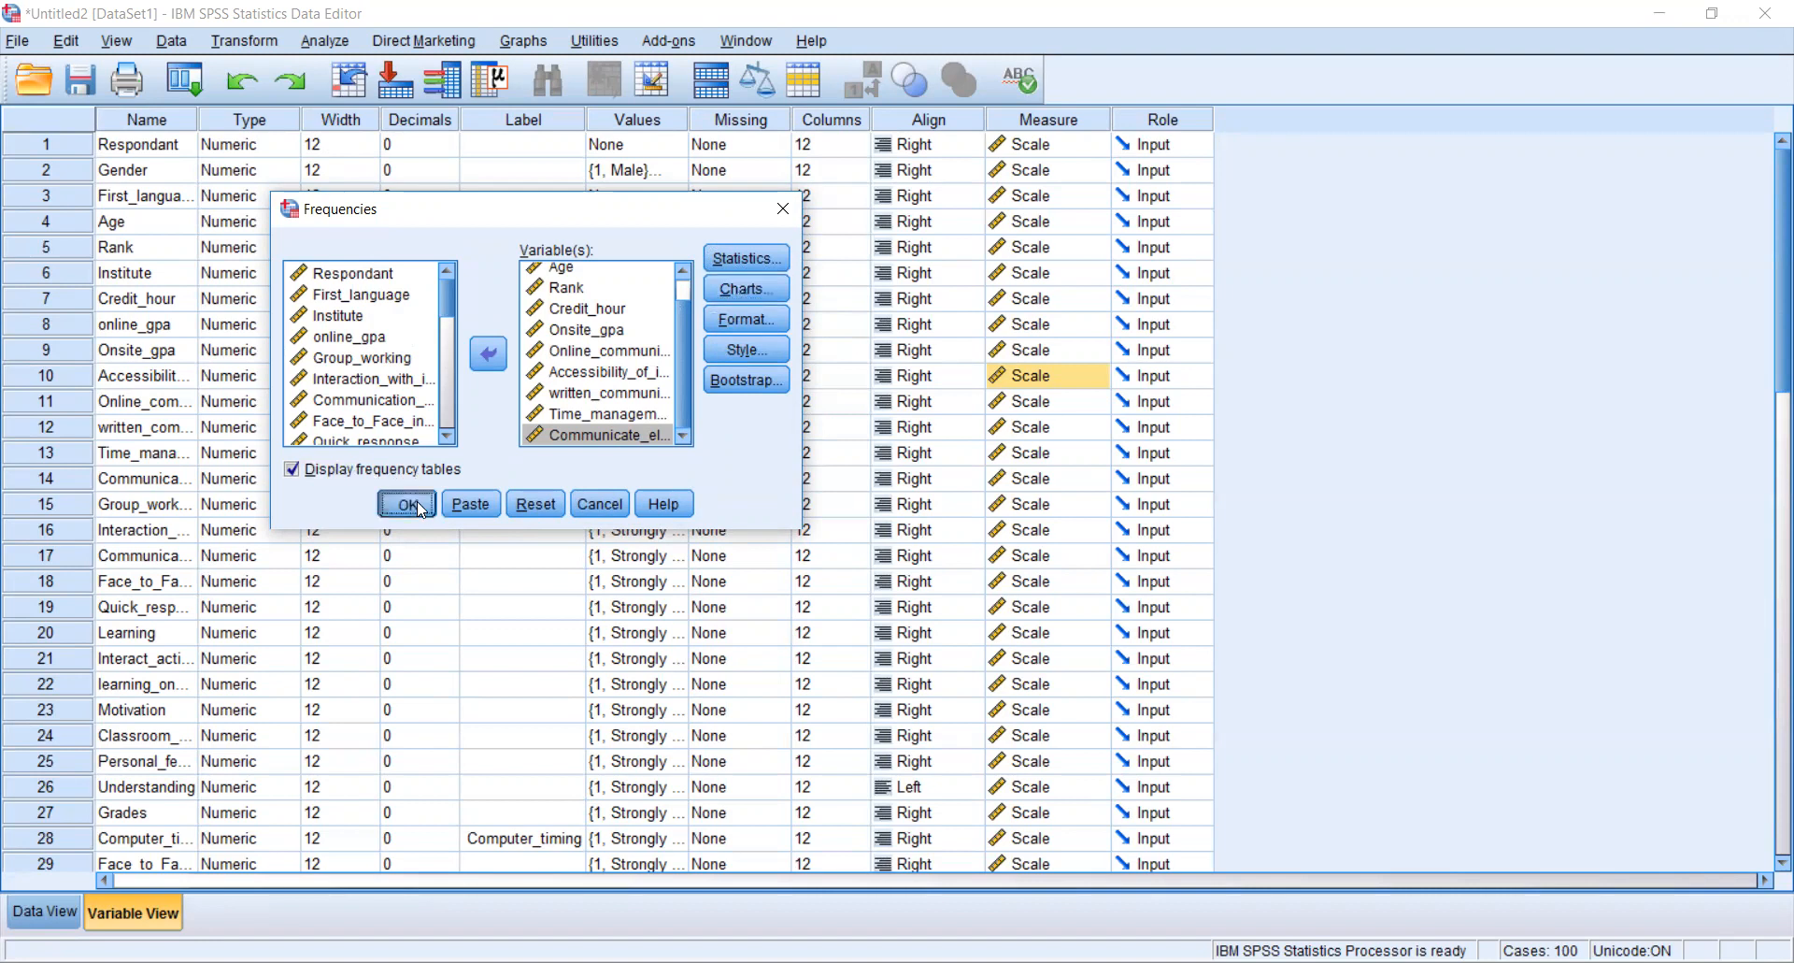